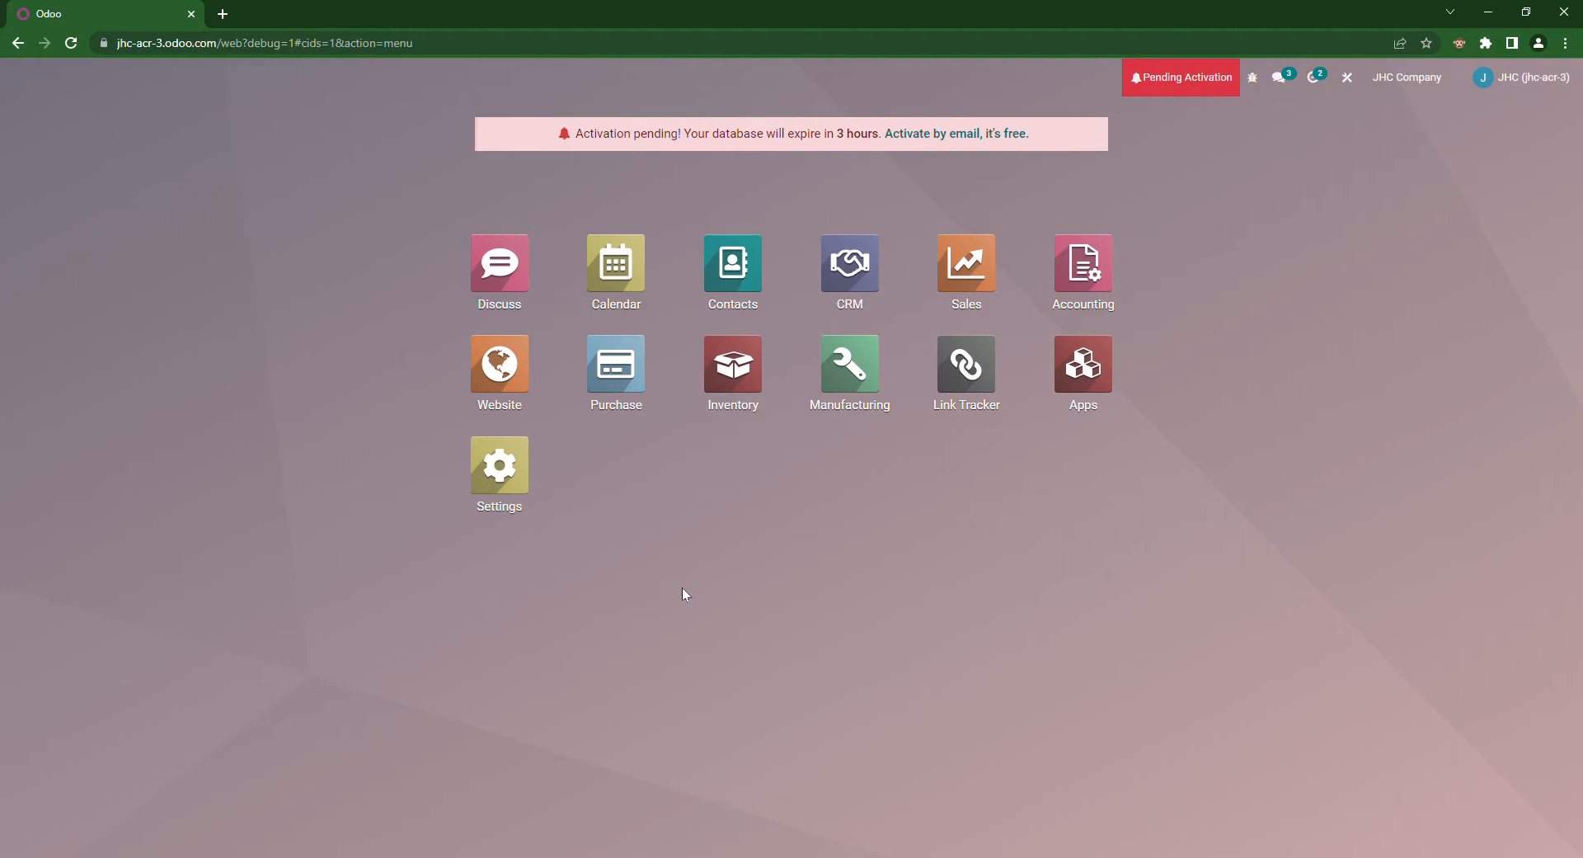
Step: Launch the Contacts app from the Odoo apps home screen
{"action": "left_click", "coordinate": [707, 316]}
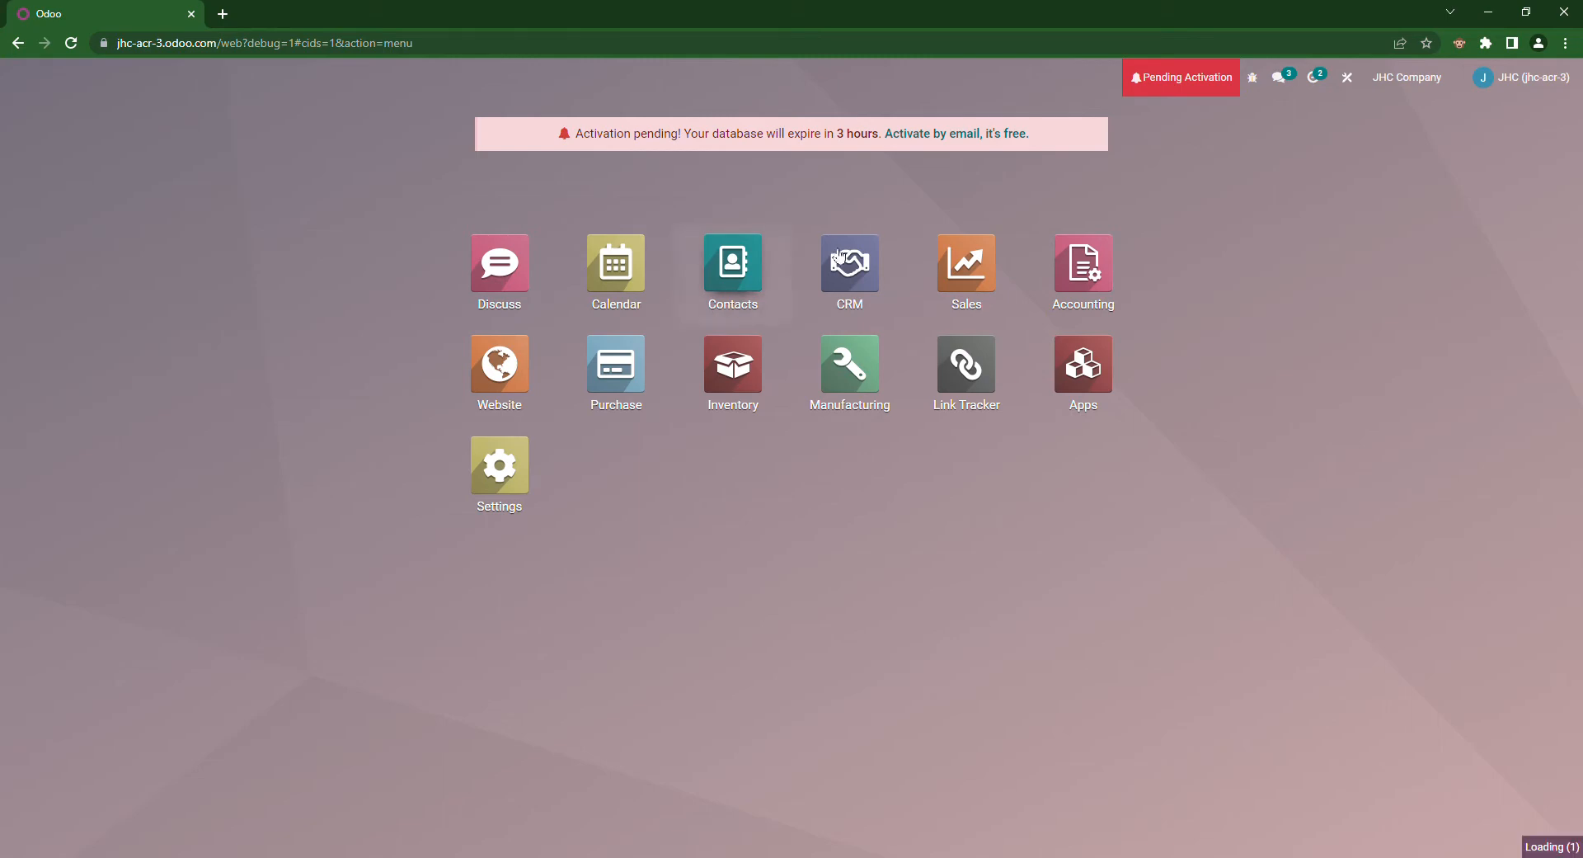
Step: Switch Contacts to list view and inspect the Company 1 and Vendor 1 records
{"action": "left_click", "coordinate": [1509, 147]}
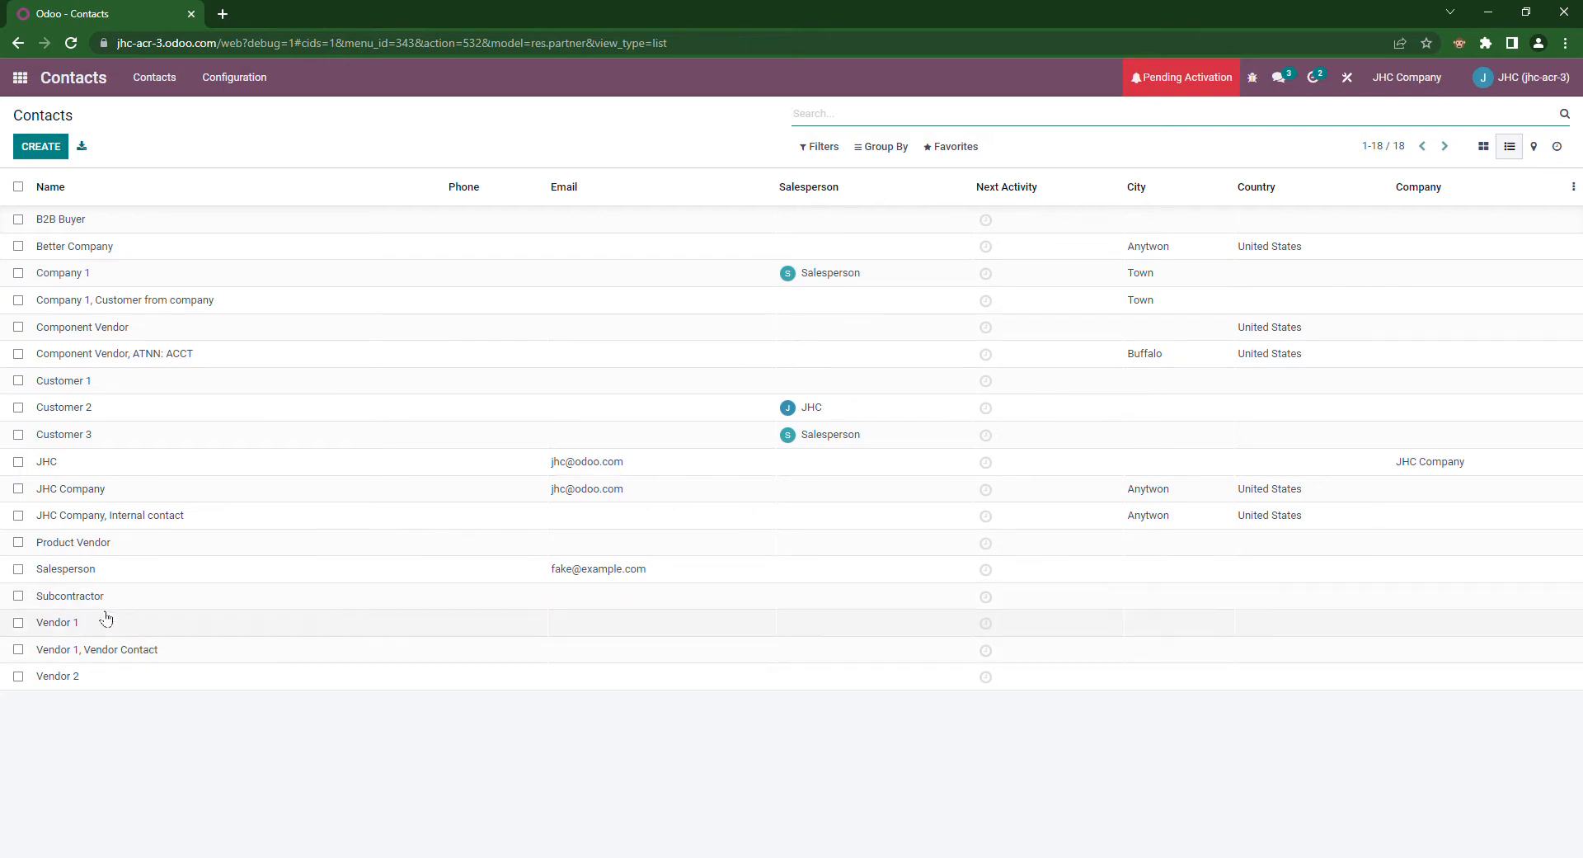
{"action": "left_click", "coordinate": [108, 284]}
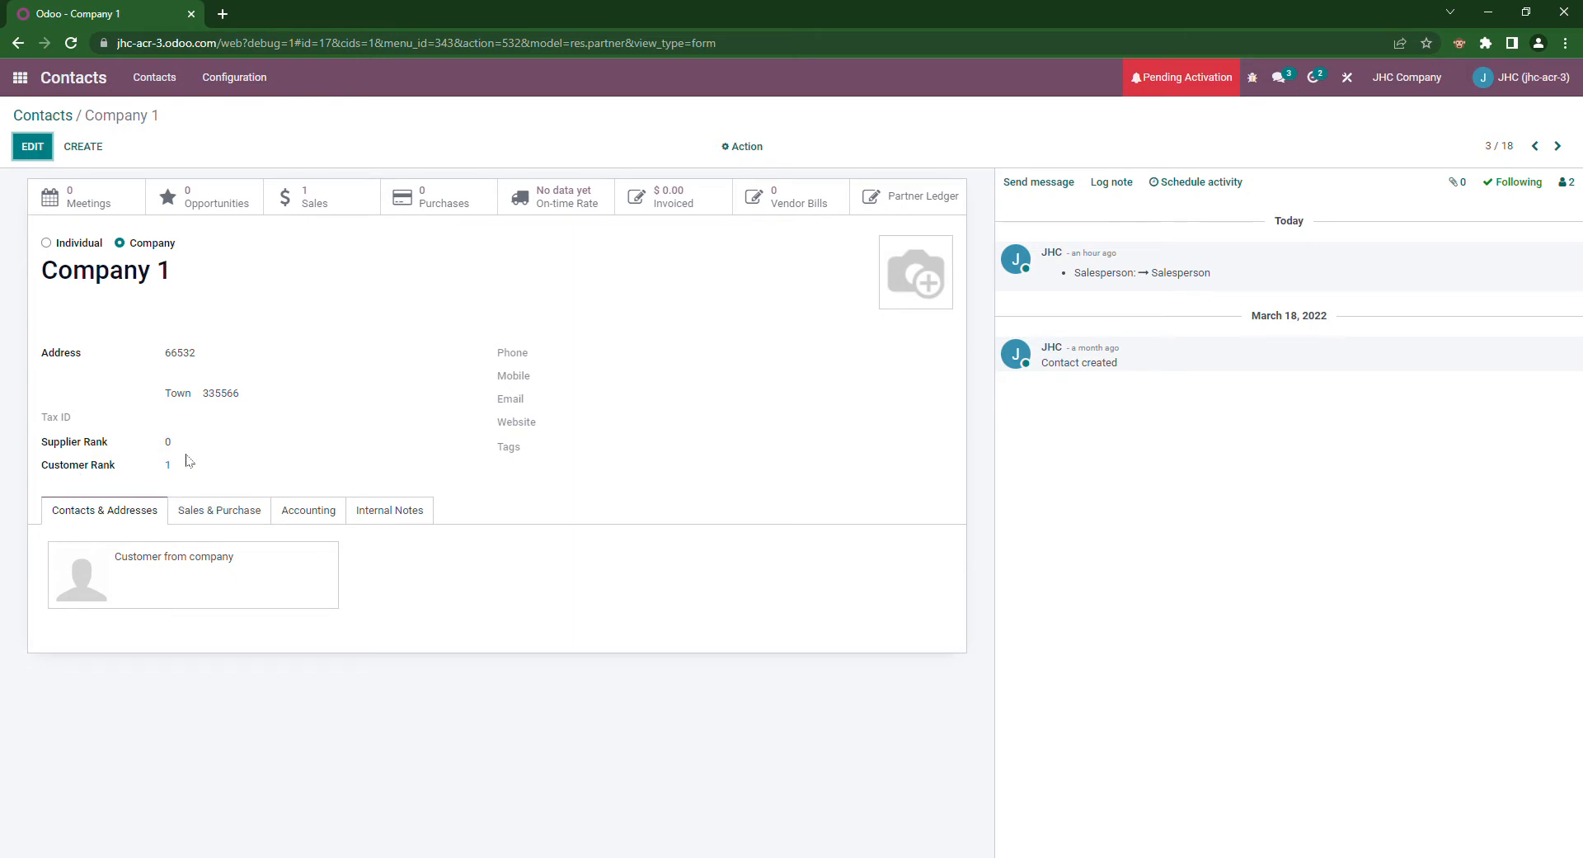
{"action": "left_click", "coordinate": [65, 116]}
{"action": "left_click", "coordinate": [134, 622]}
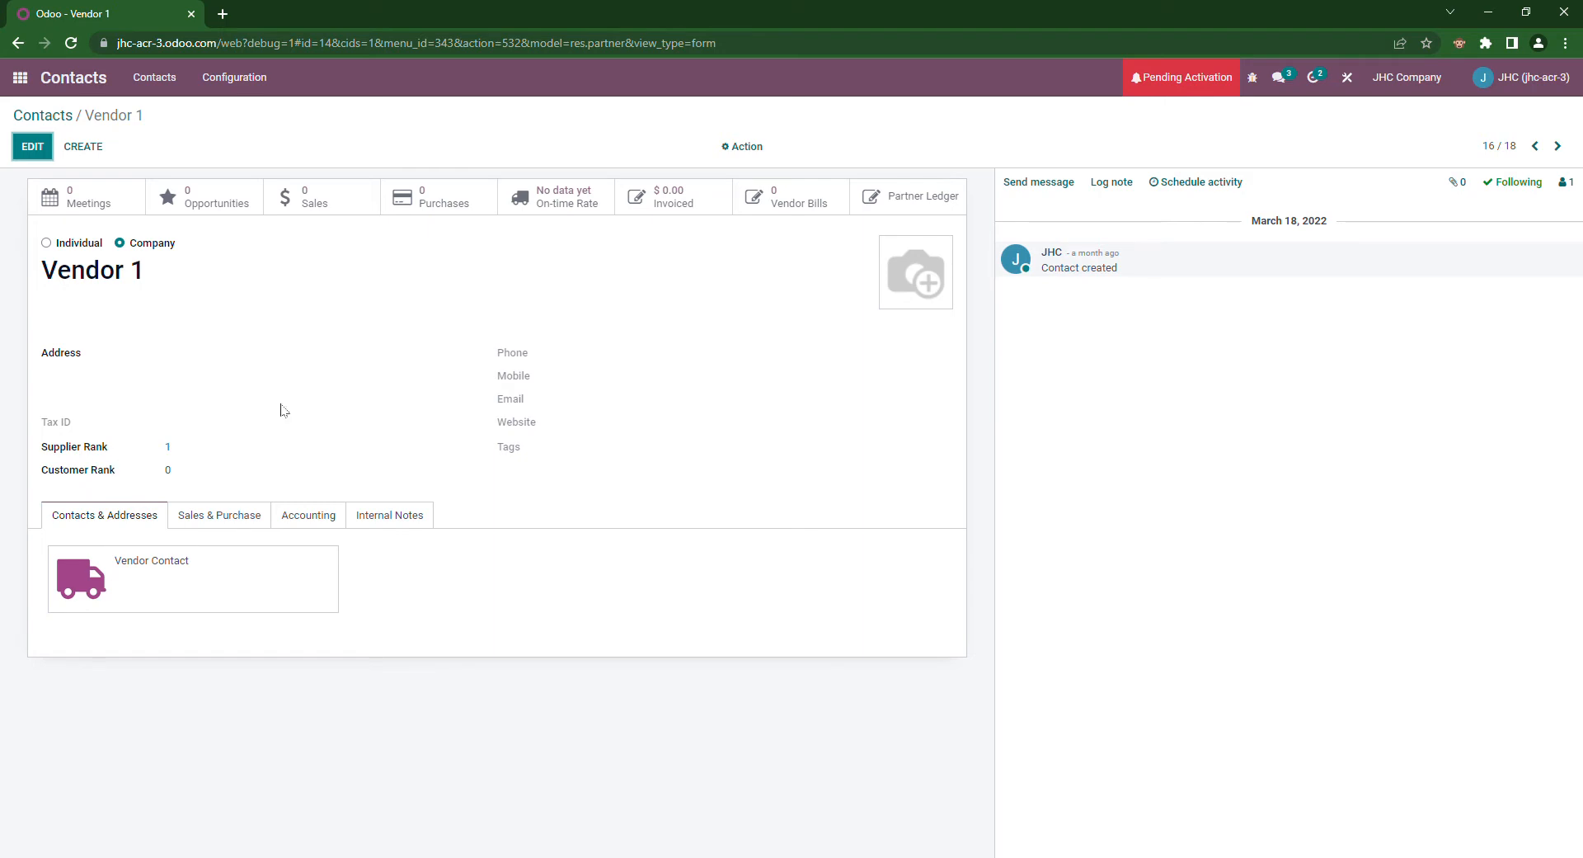
{"action": "left_click", "coordinate": [70, 116]}
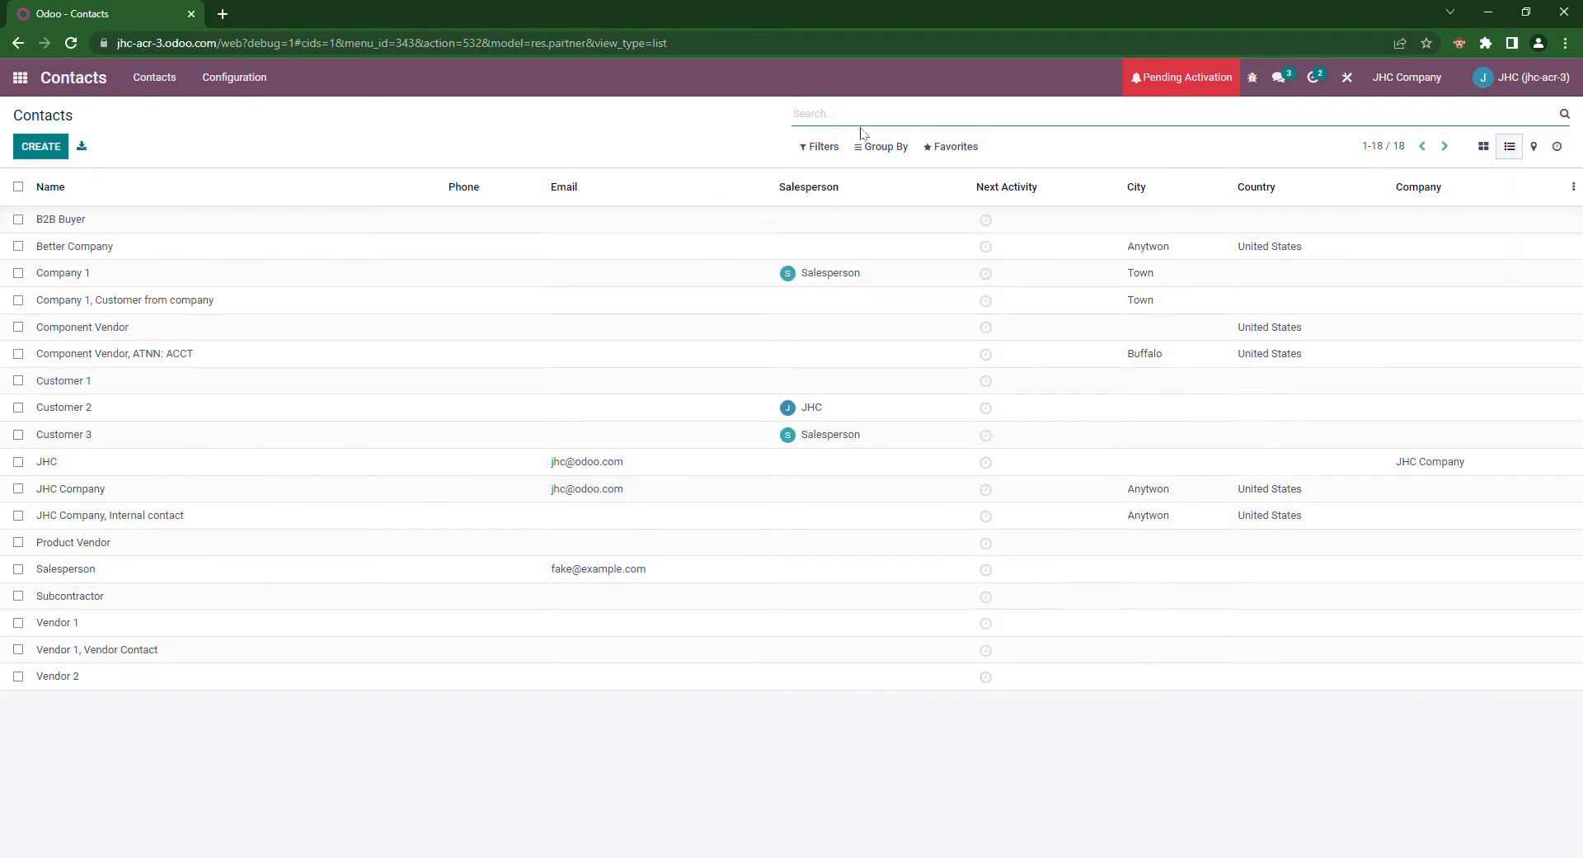
{"action": "left_click", "coordinate": [816, 146]}
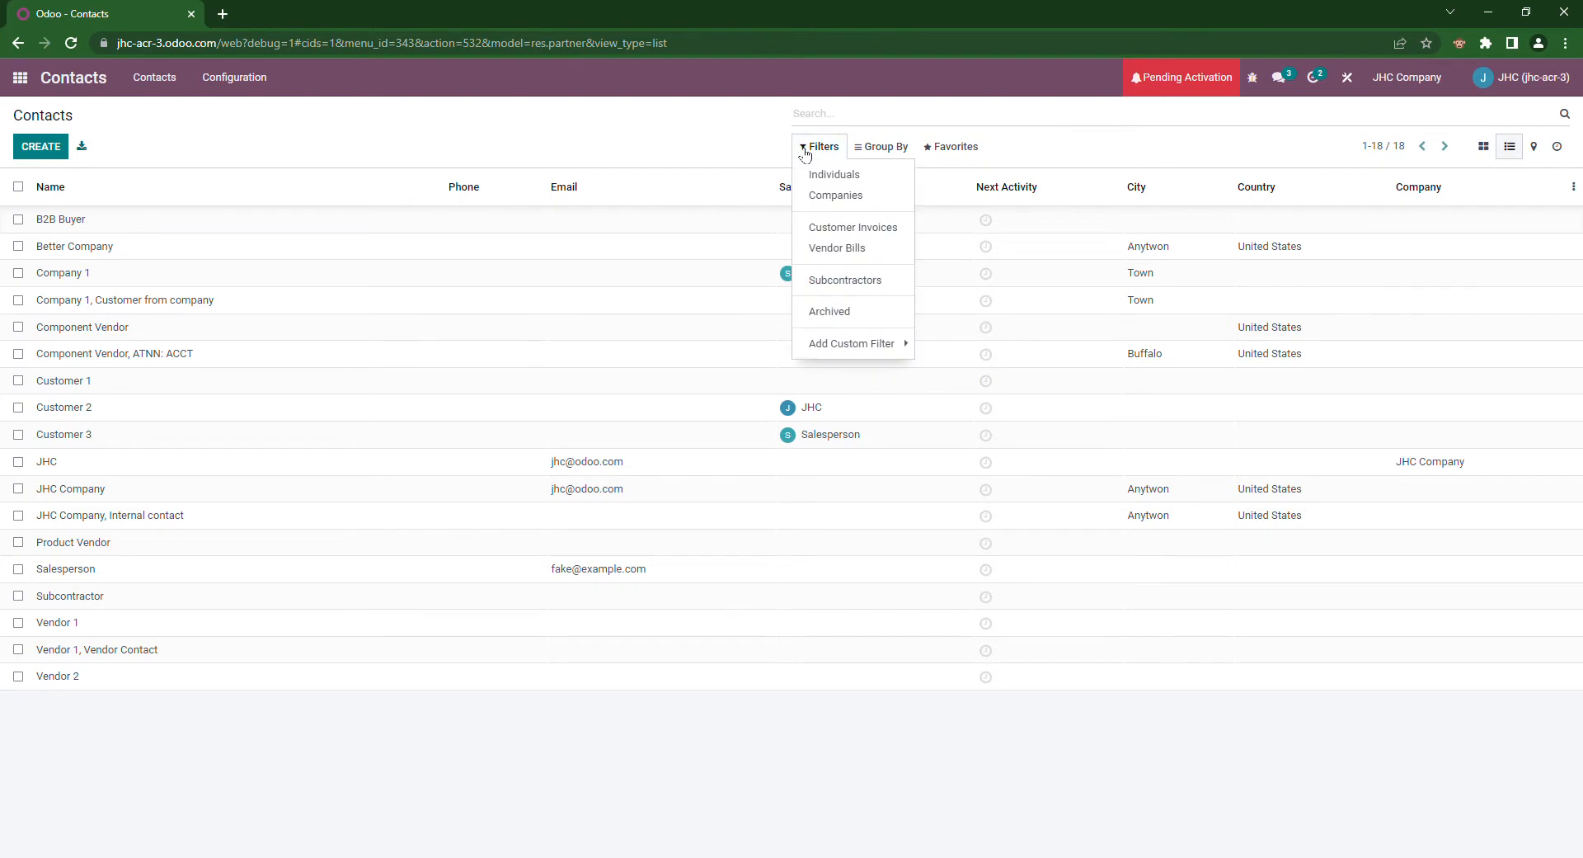
{"action": "left_click", "coordinate": [866, 249]}
{"action": "left_click", "coordinate": [640, 479]}
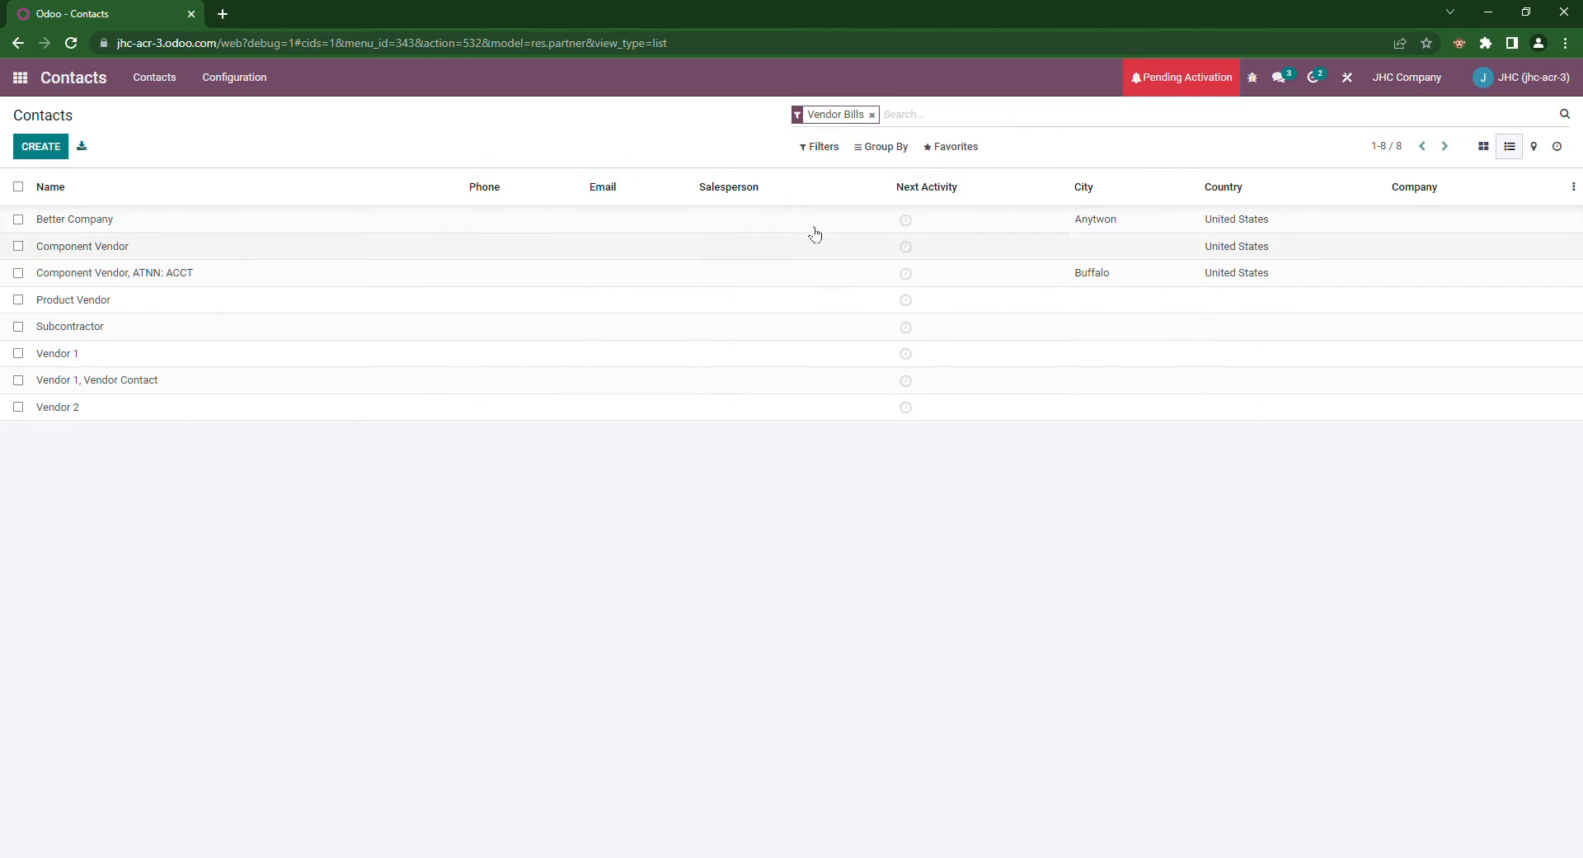
{"action": "left_click", "coordinate": [819, 146]}
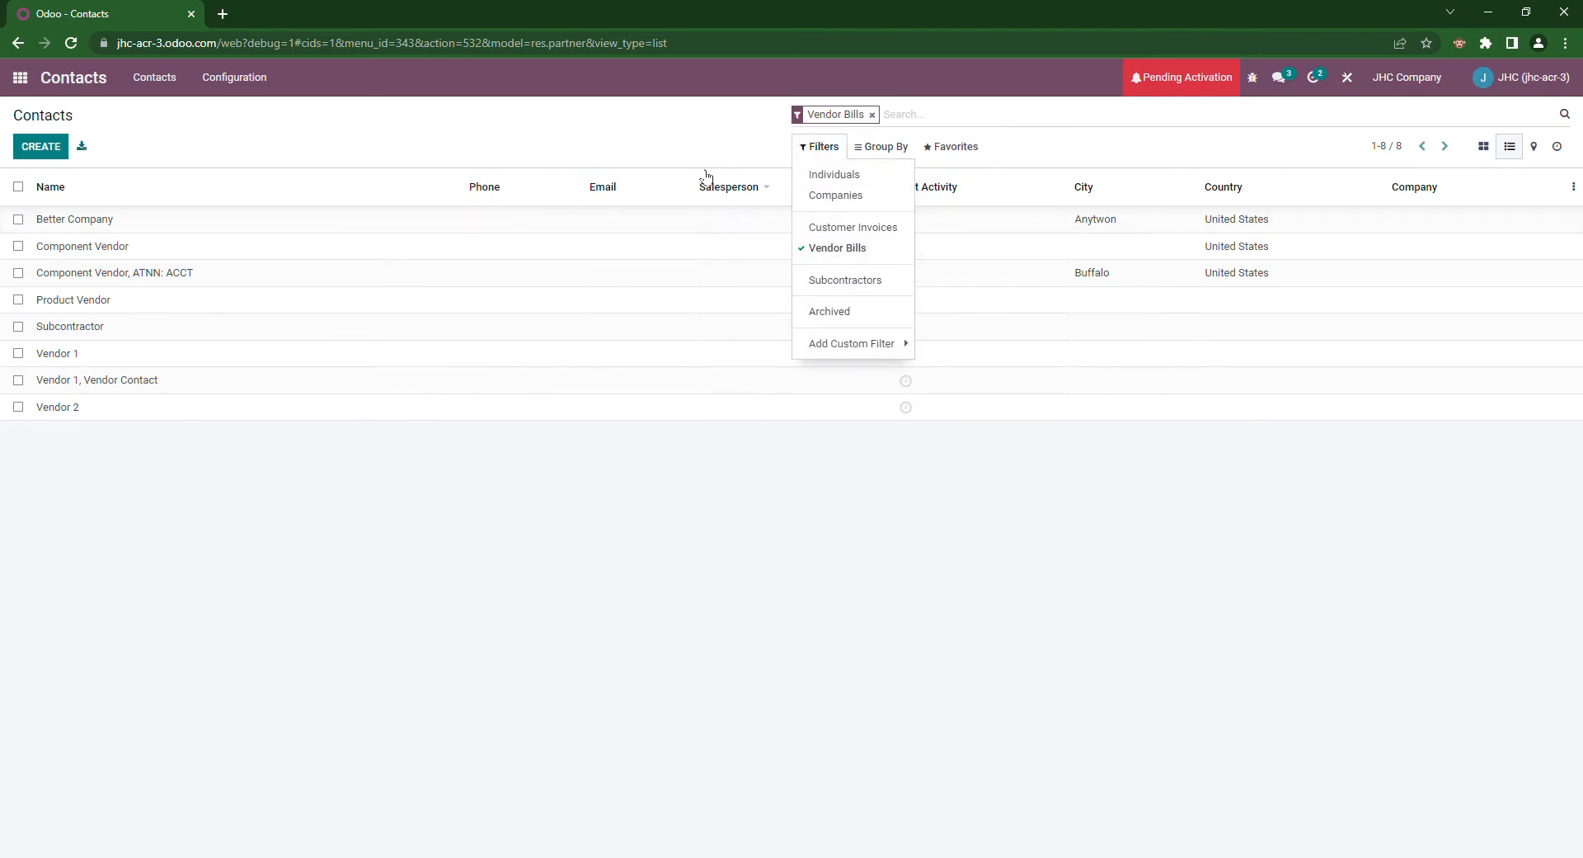
{"action": "left_click", "coordinate": [871, 114]}
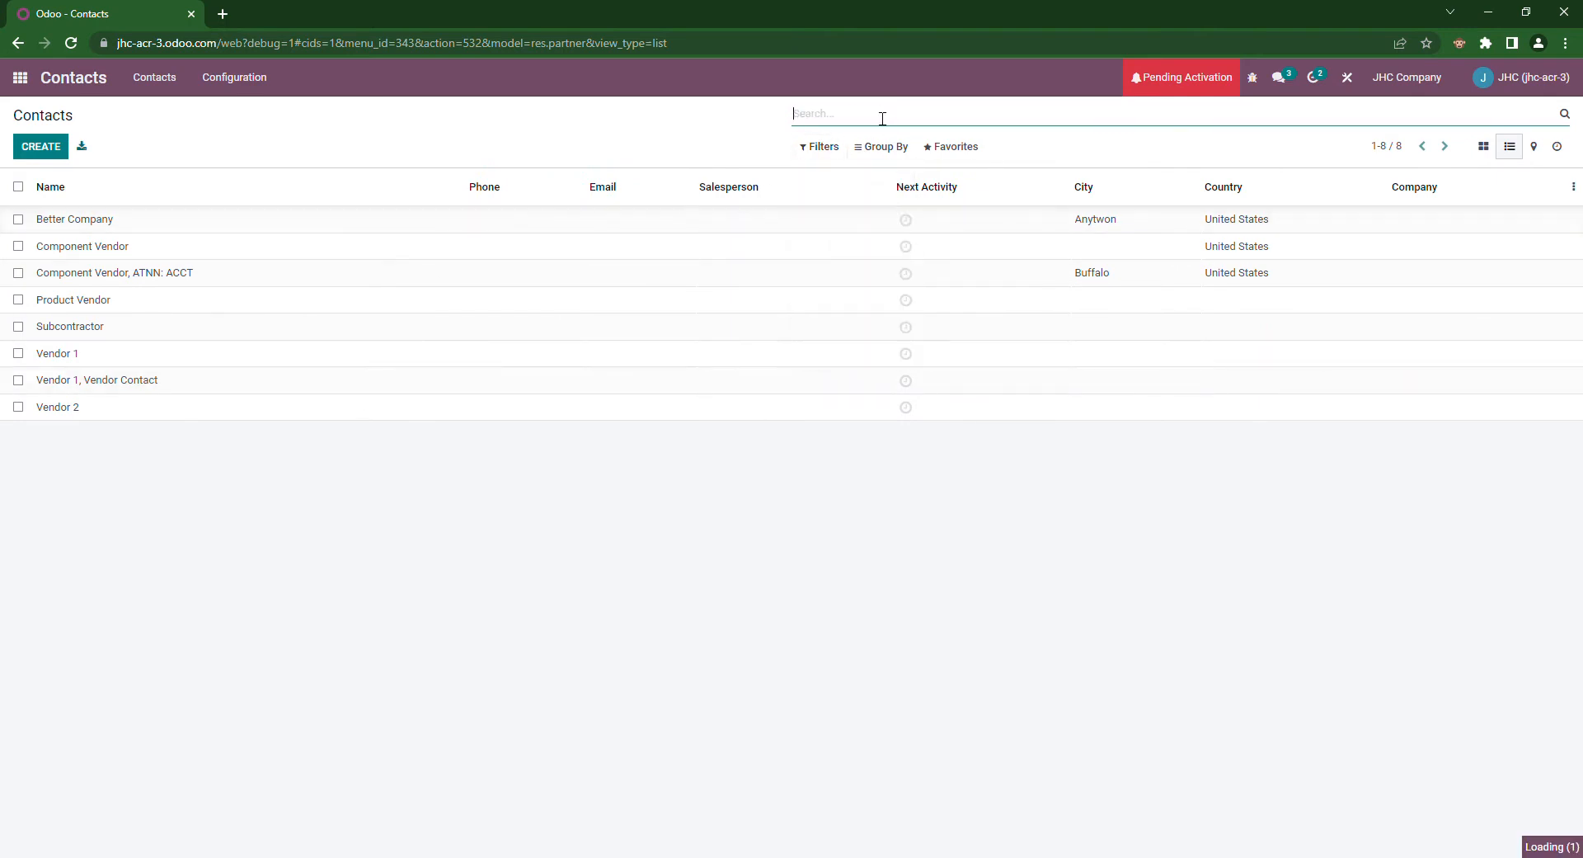
{"action": "left_click", "coordinate": [840, 147]}
{"action": "left_click", "coordinate": [857, 229]}
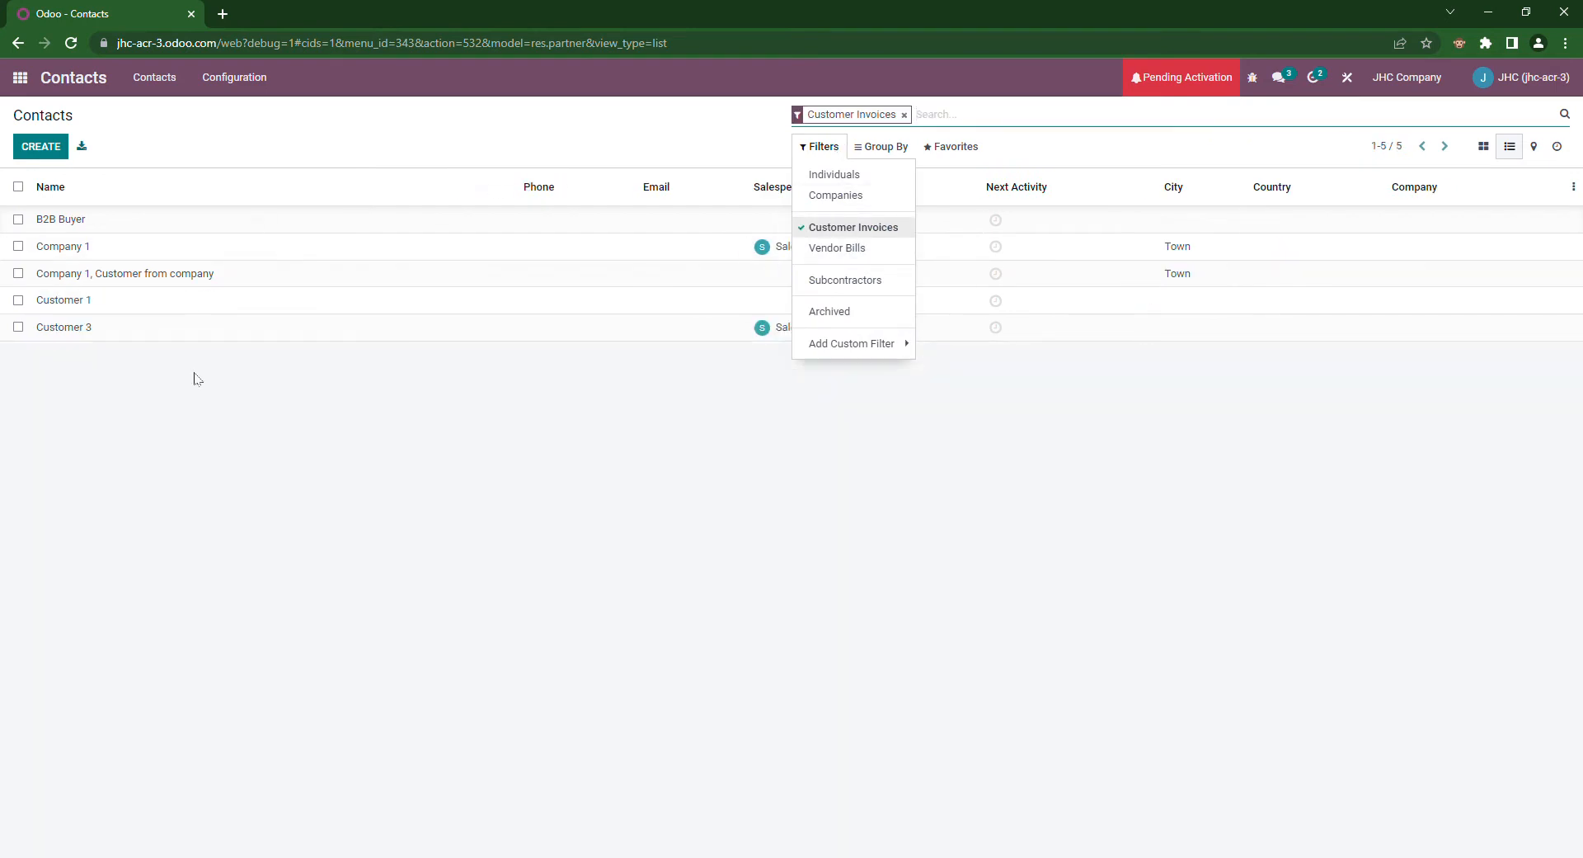
{"action": "left_click", "coordinate": [358, 451]}
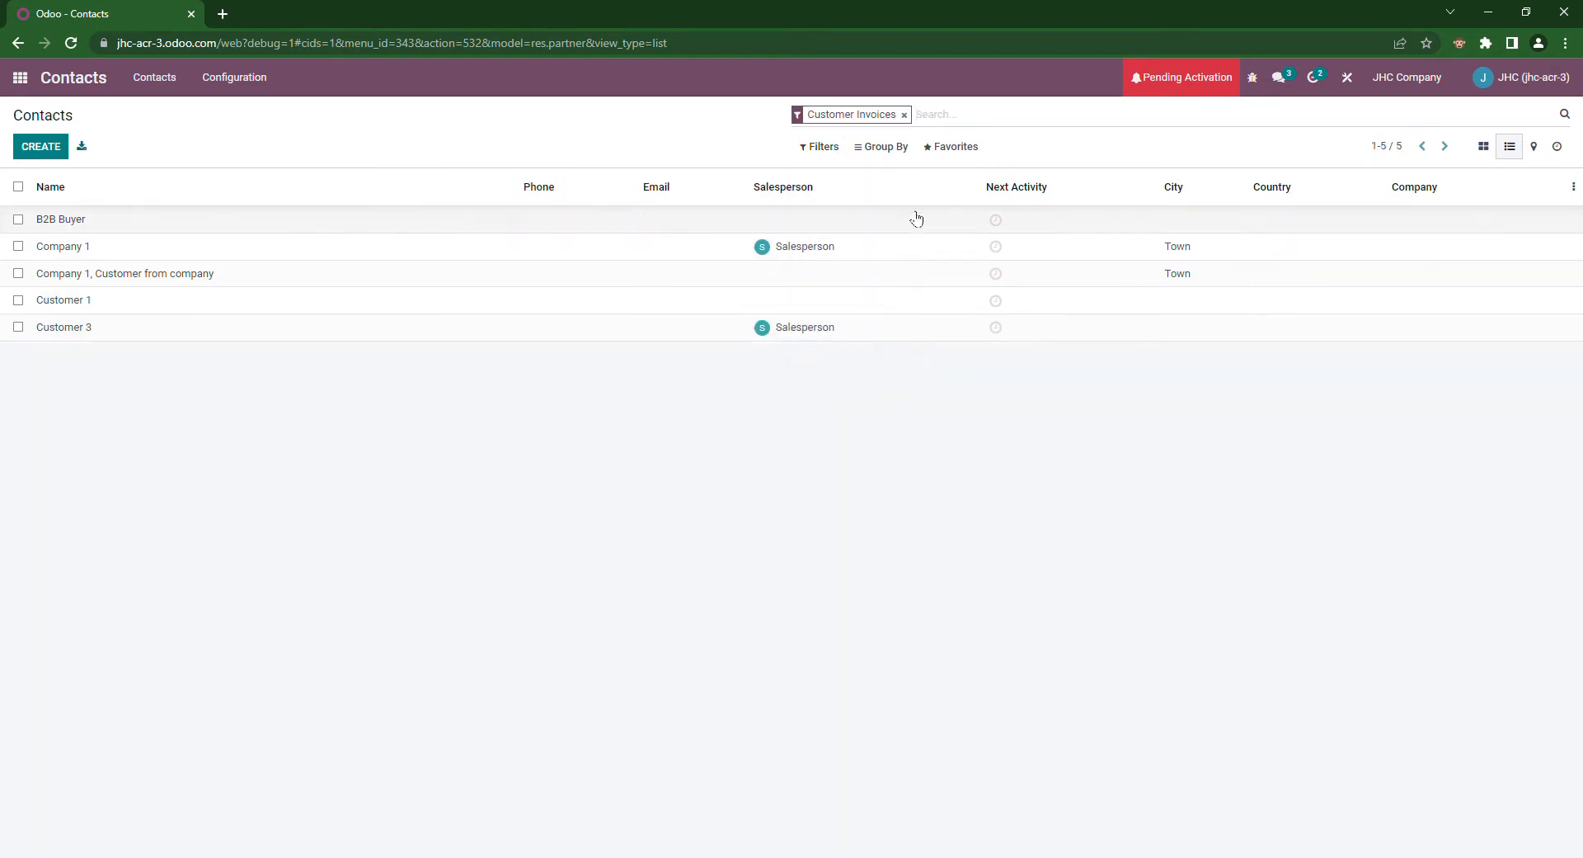
{"action": "left_click", "coordinate": [905, 115]}
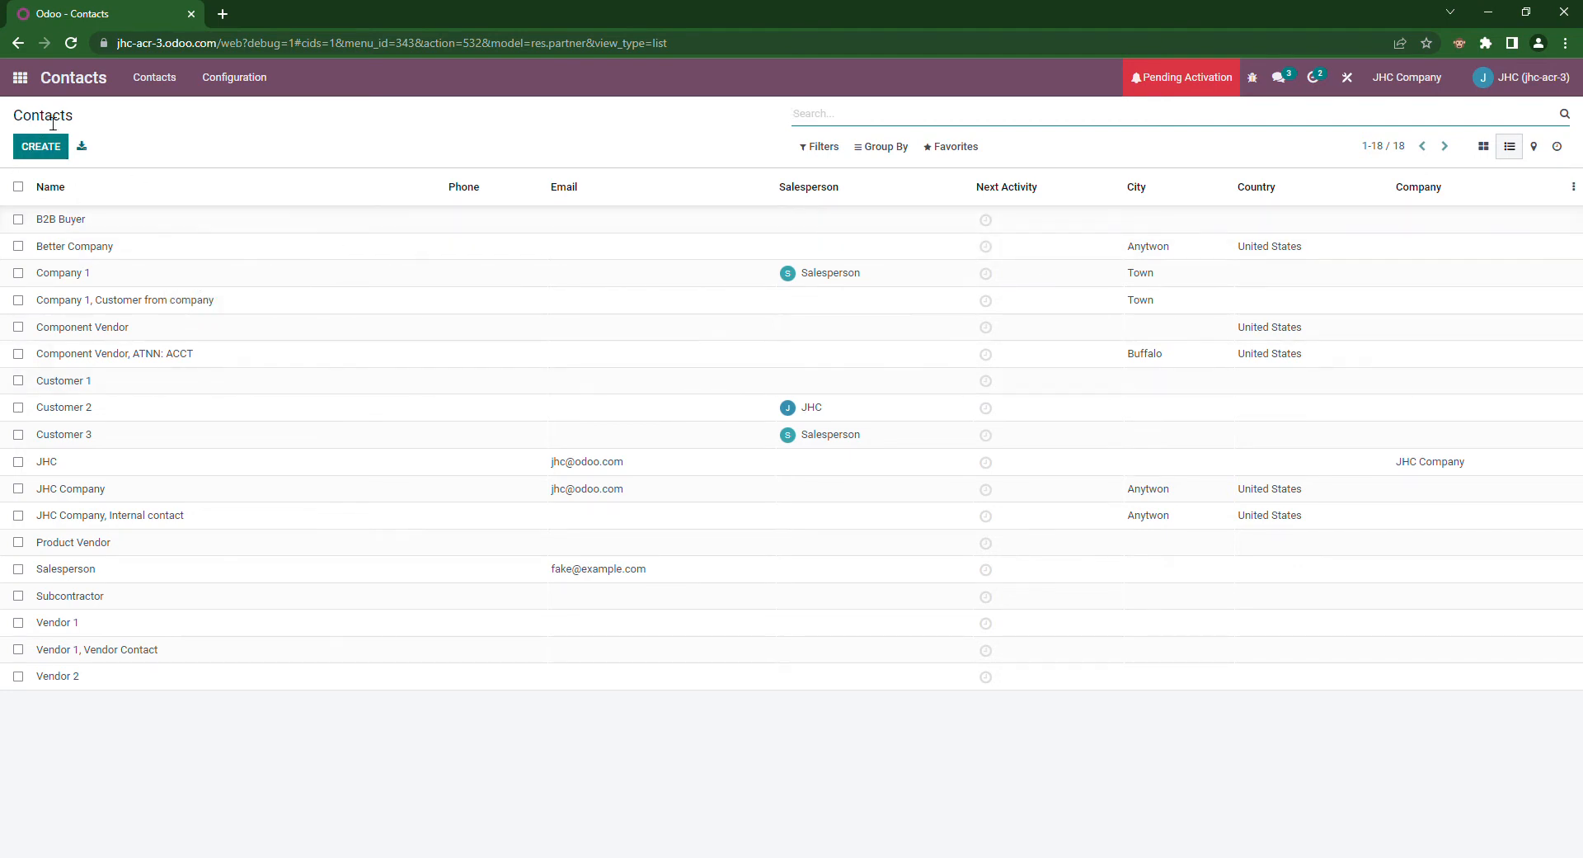
Step: Open the Salesperson user's record from Settings > Manage Users
{"action": "left_click", "coordinate": [21, 79]}
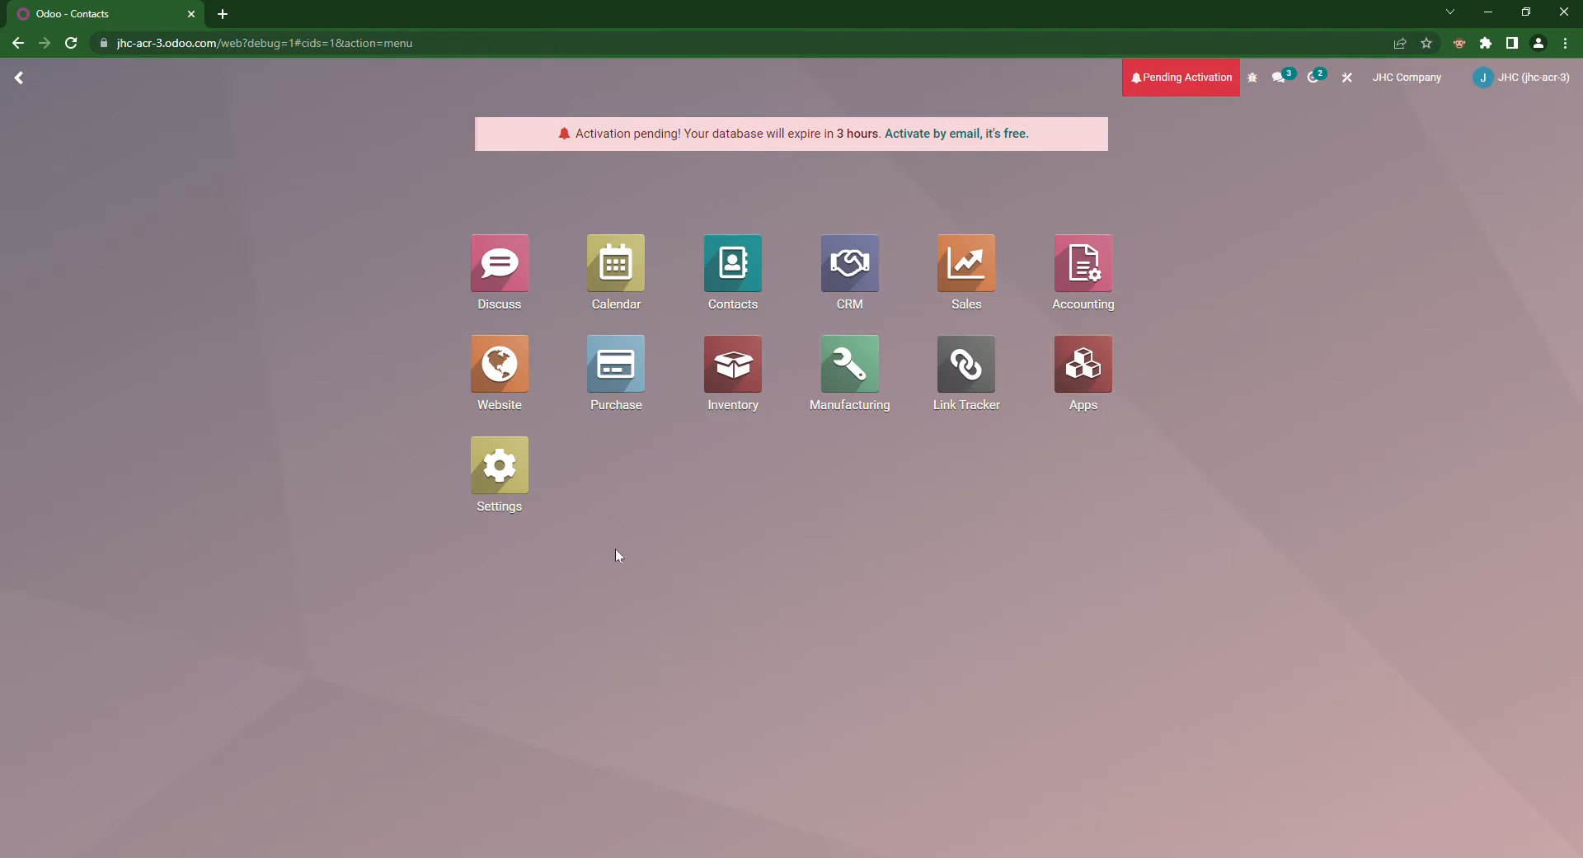
{"action": "left_click", "coordinate": [513, 484]}
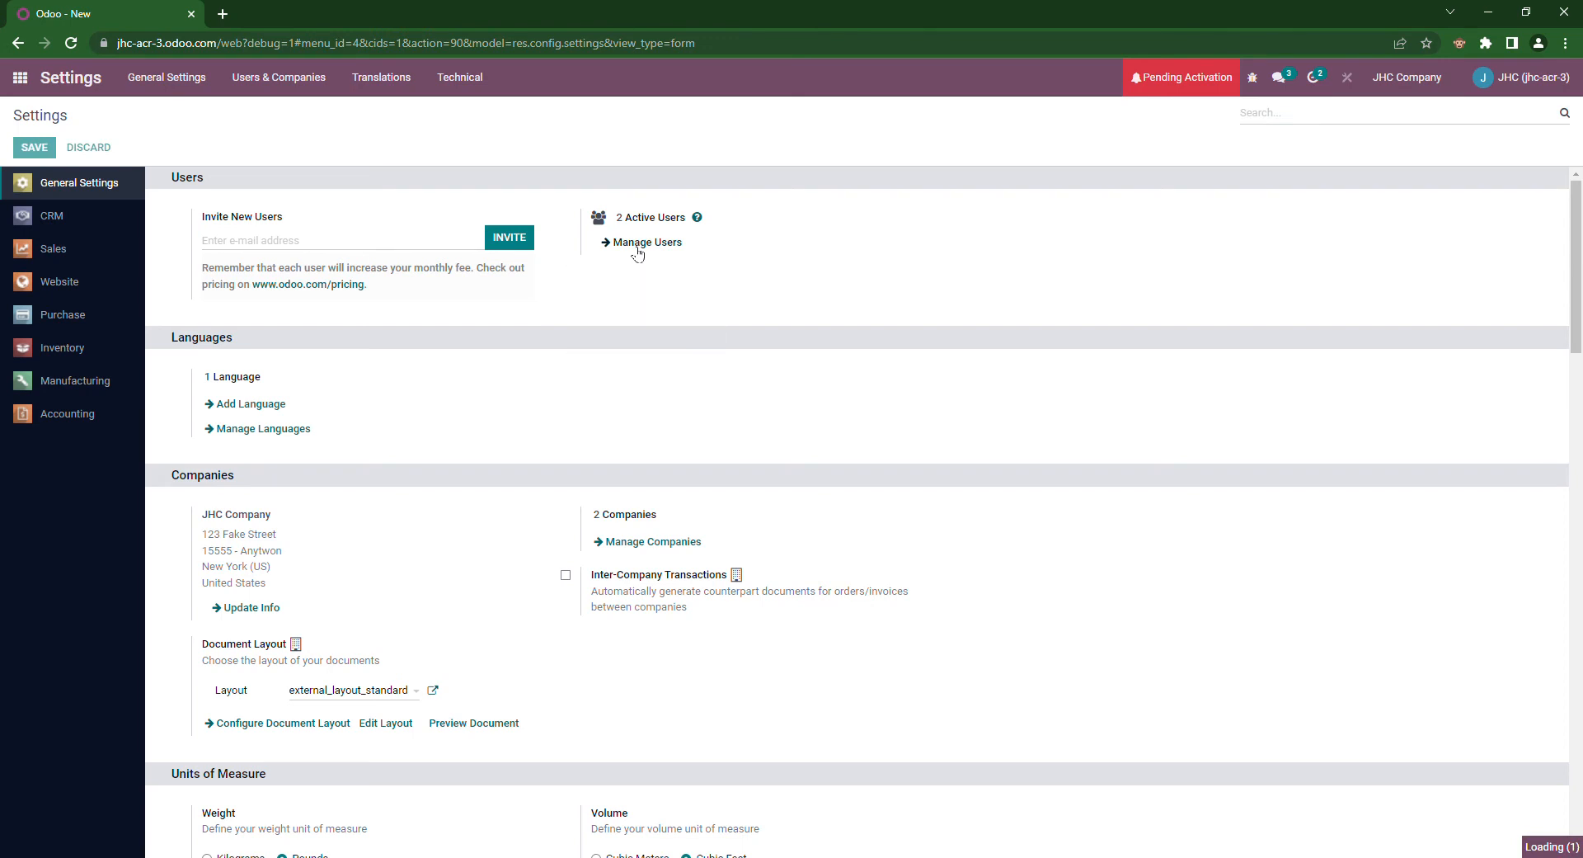
{"action": "left_click", "coordinate": [637, 245]}
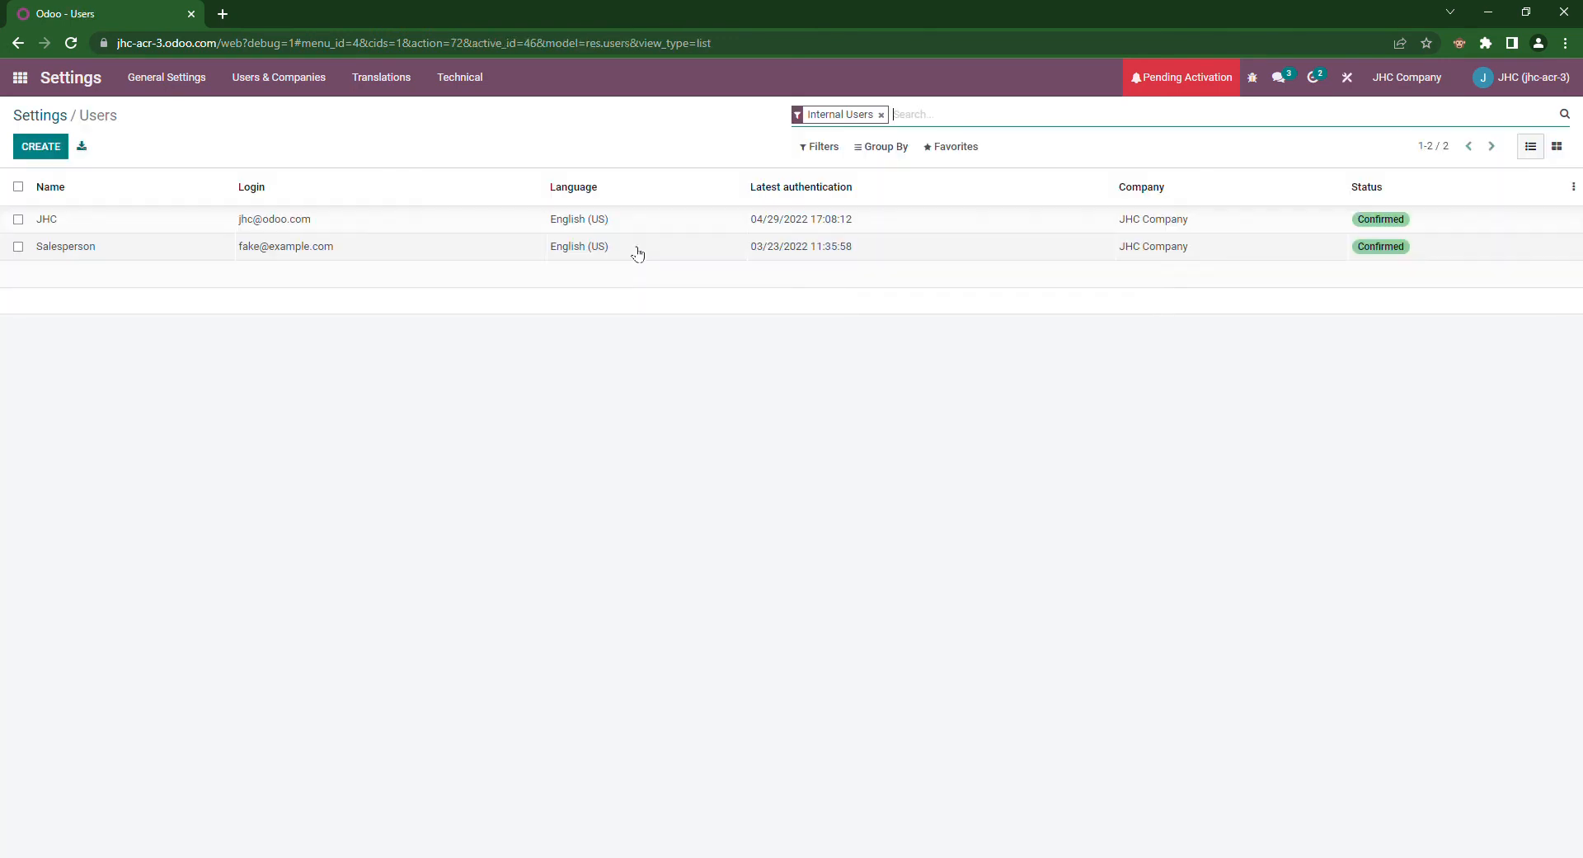
{"action": "left_click", "coordinate": [152, 258]}
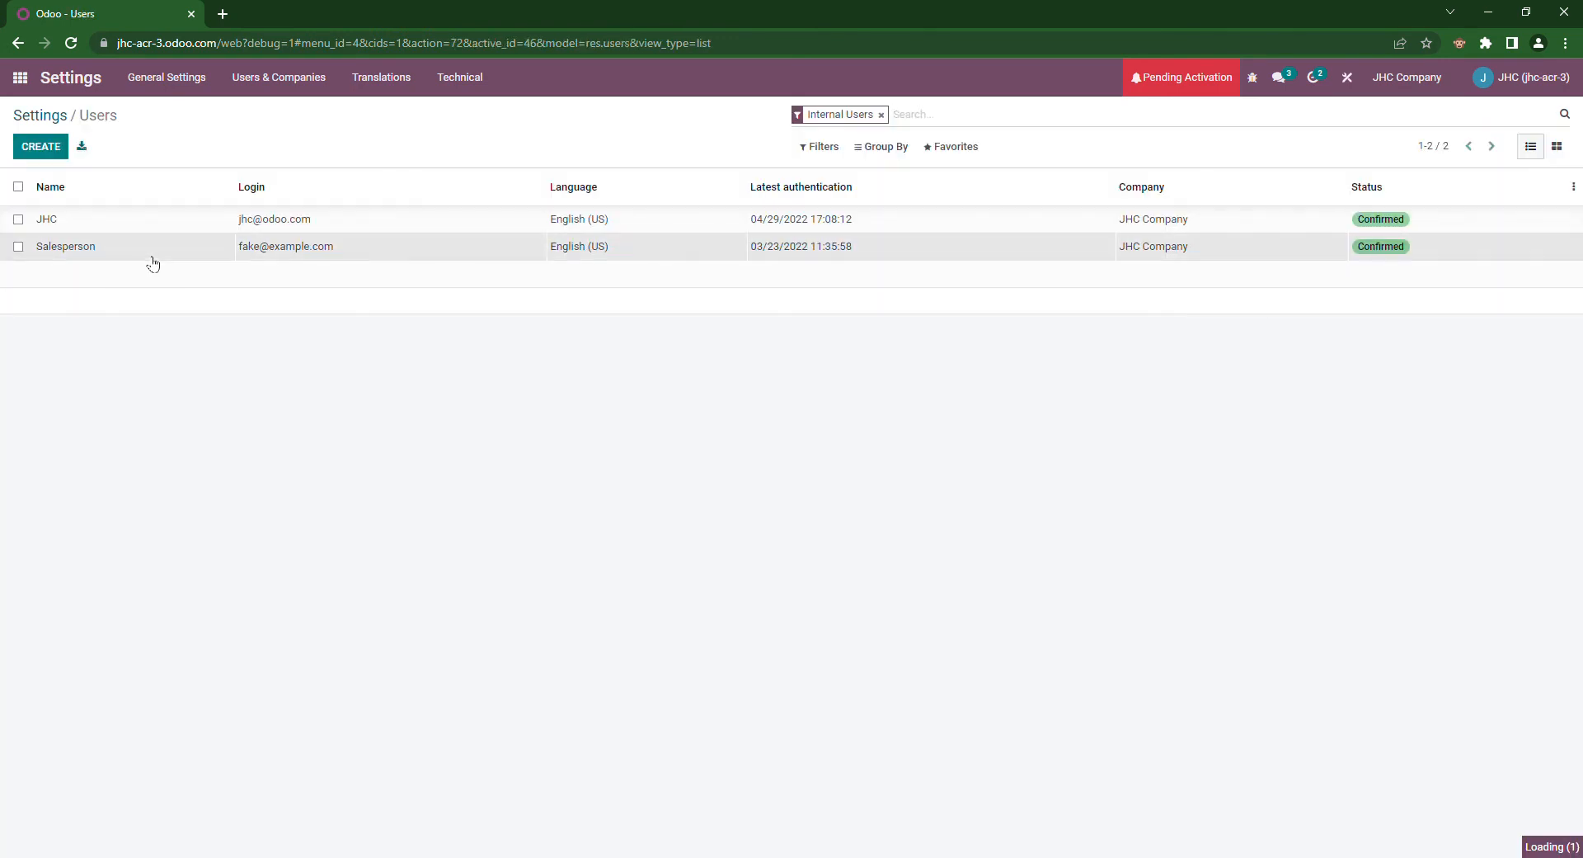
Step: Uncheck Access to Private Addresses and Contact Creation for Salesperson, then save the user
{"action": "scroll", "coordinate": [516, 462], "scroll_direction": "down", "scroll_amount": 2}
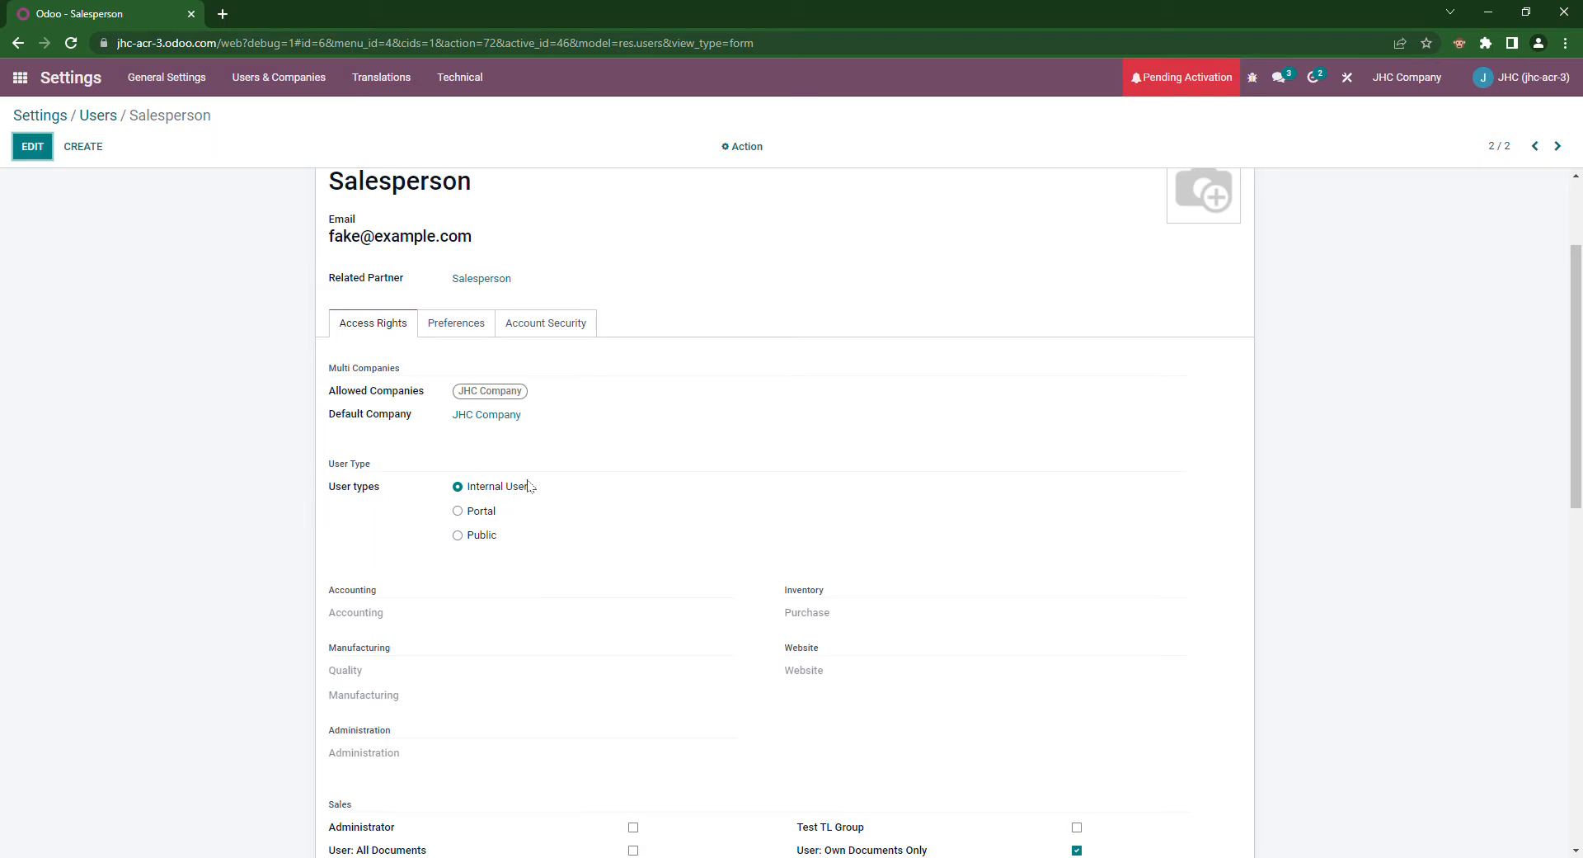
{"action": "scroll", "coordinate": [678, 413], "scroll_direction": "down", "scroll_amount": 2}
{"action": "scroll", "coordinate": [729, 437], "scroll_direction": "down", "scroll_amount": 1}
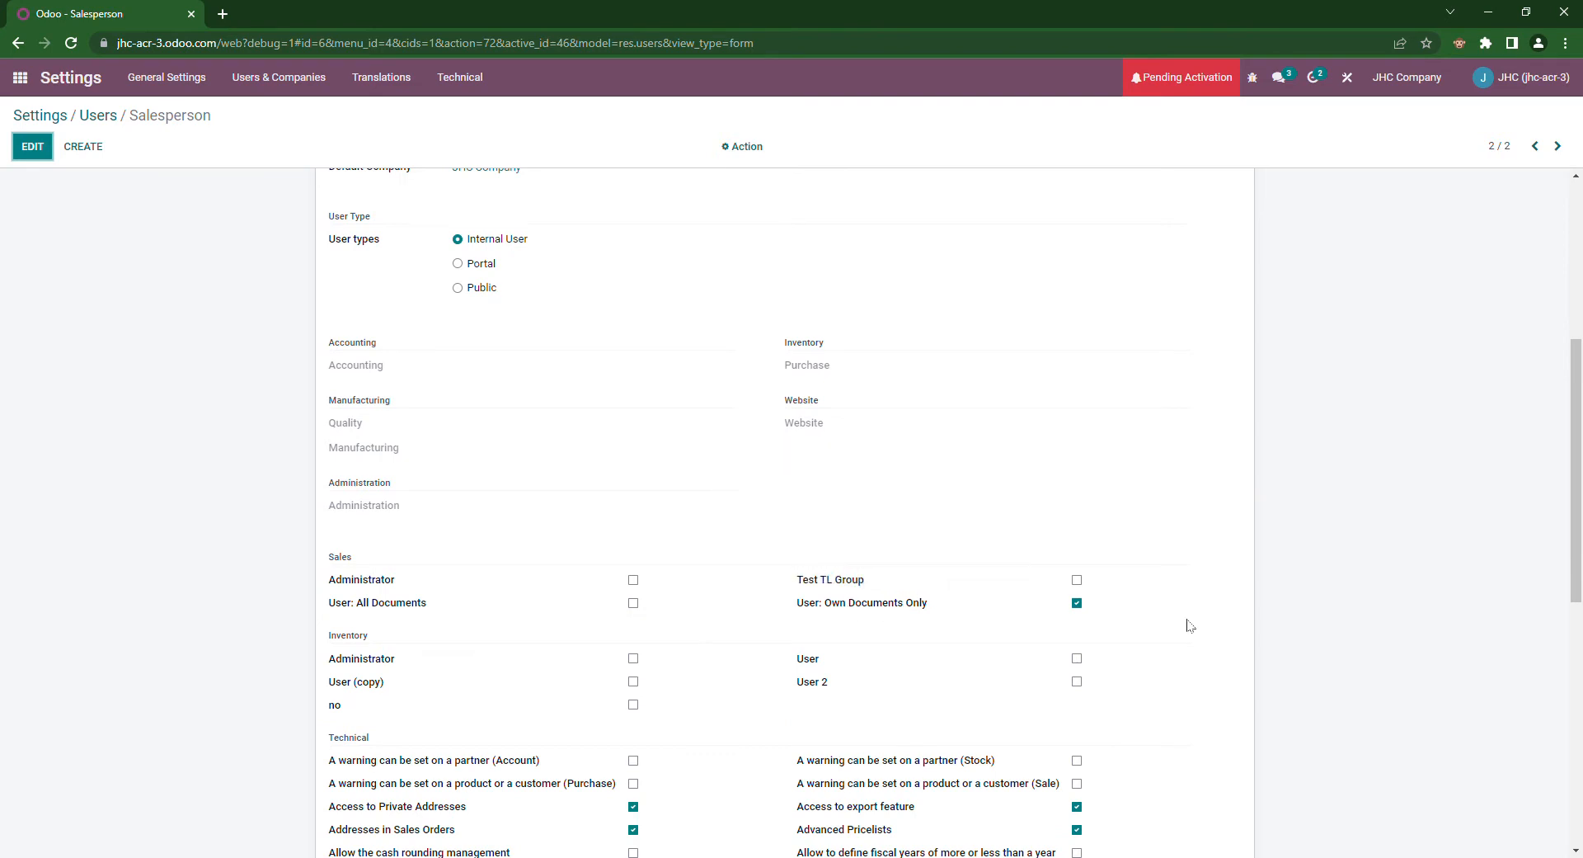
{"action": "scroll", "coordinate": [725, 636], "scroll_direction": "down", "scroll_amount": 7}
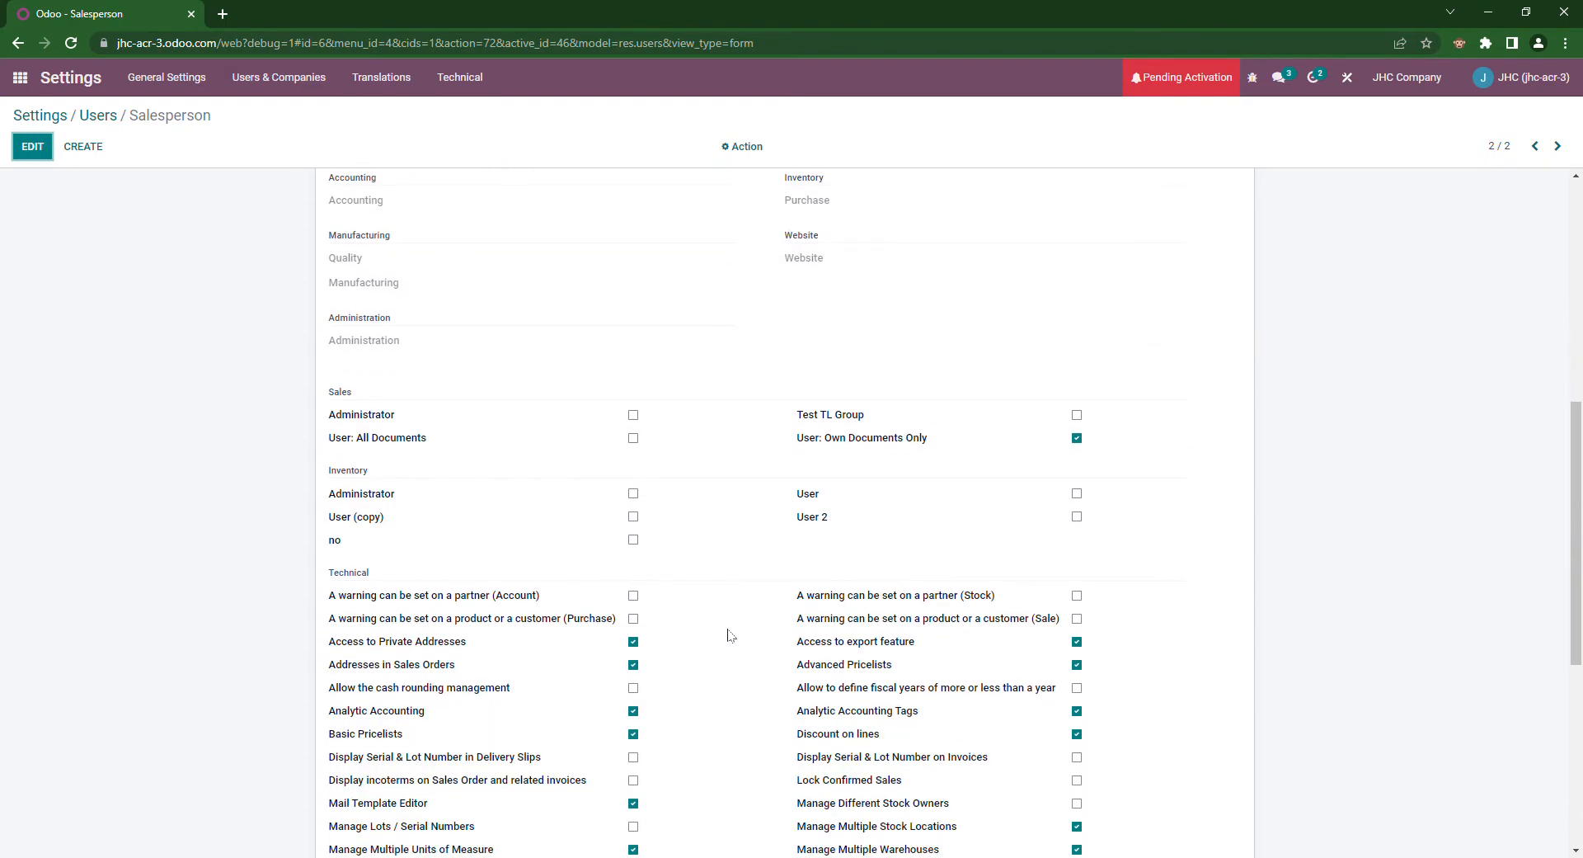
{"action": "scroll", "coordinate": [739, 642], "scroll_direction": "up", "scroll_amount": 1}
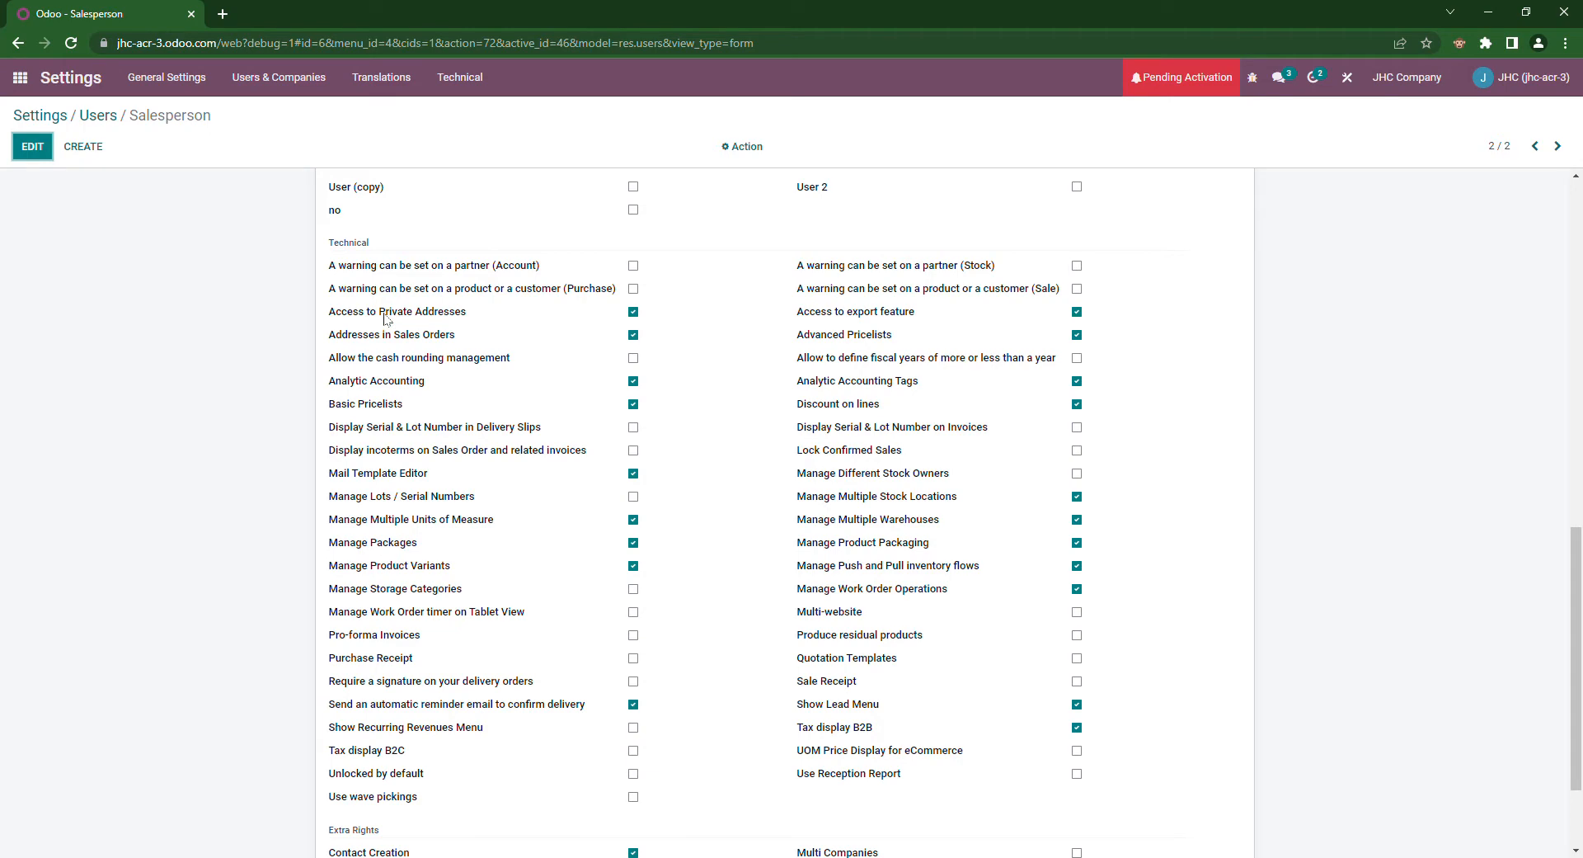
{"action": "mouse_move", "coordinate": [386, 320]}
{"action": "left_click", "coordinate": [633, 313]}
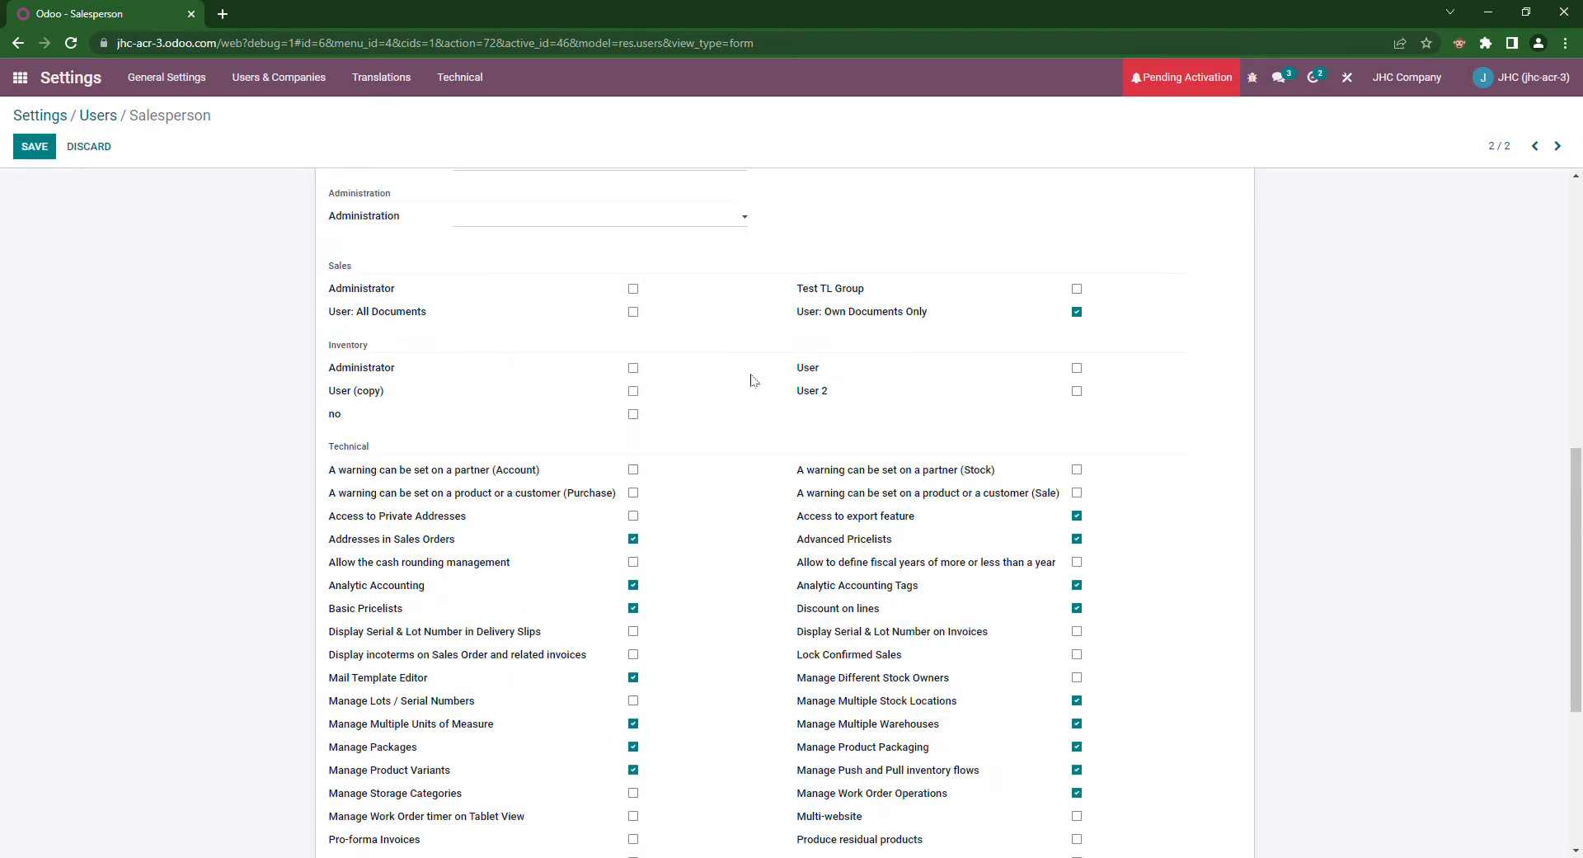
{"action": "scroll", "coordinate": [750, 413], "scroll_direction": "down", "scroll_amount": 3}
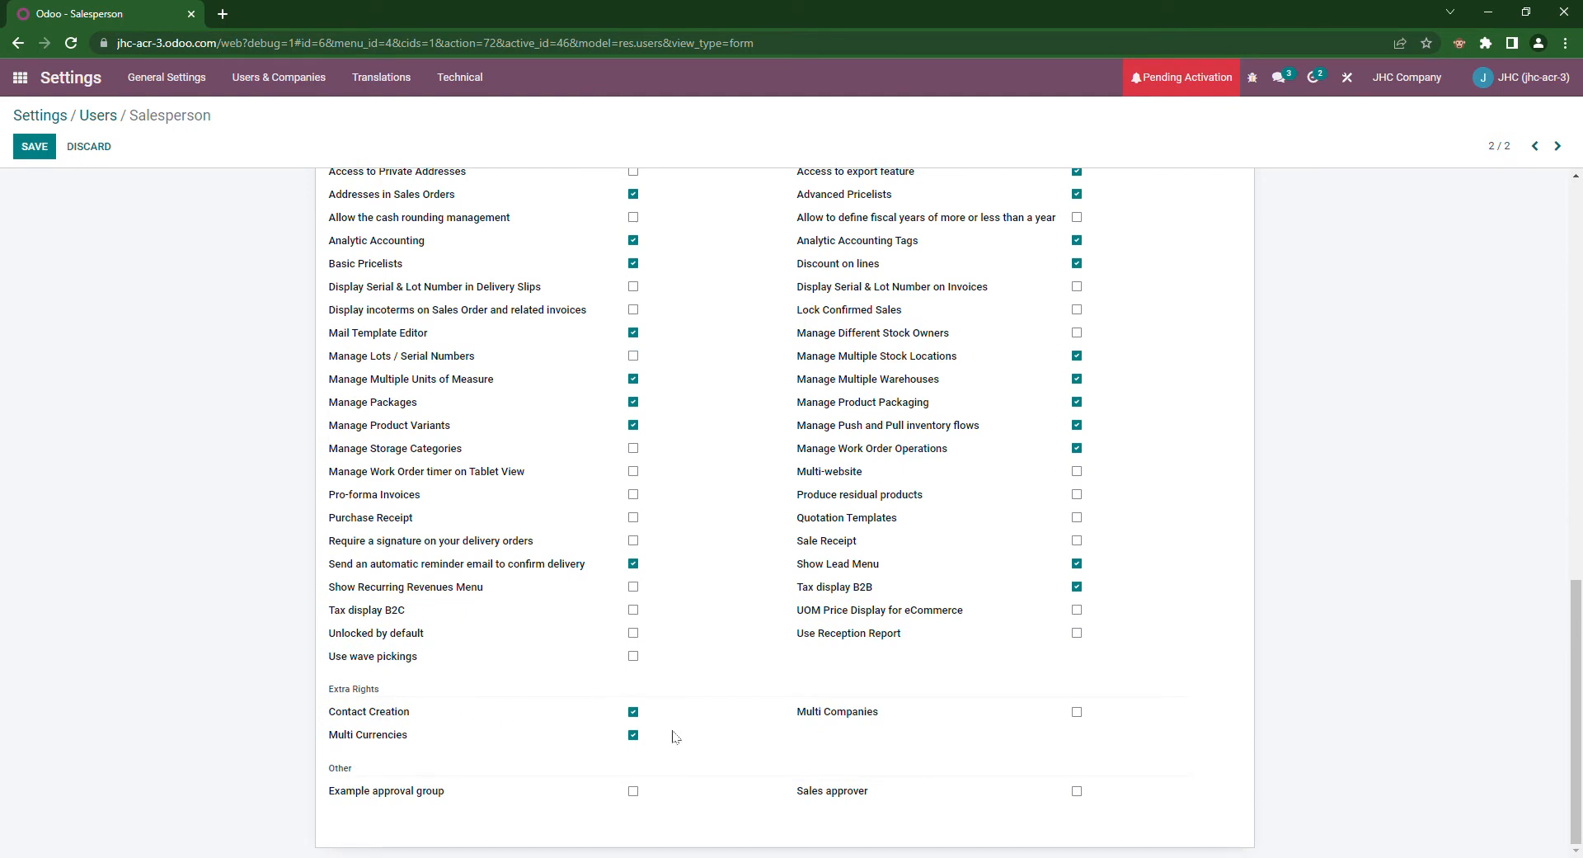
{"action": "left_click", "coordinate": [632, 713]}
{"action": "scroll", "coordinate": [75, 263], "scroll_direction": "up", "scroll_amount": 20}
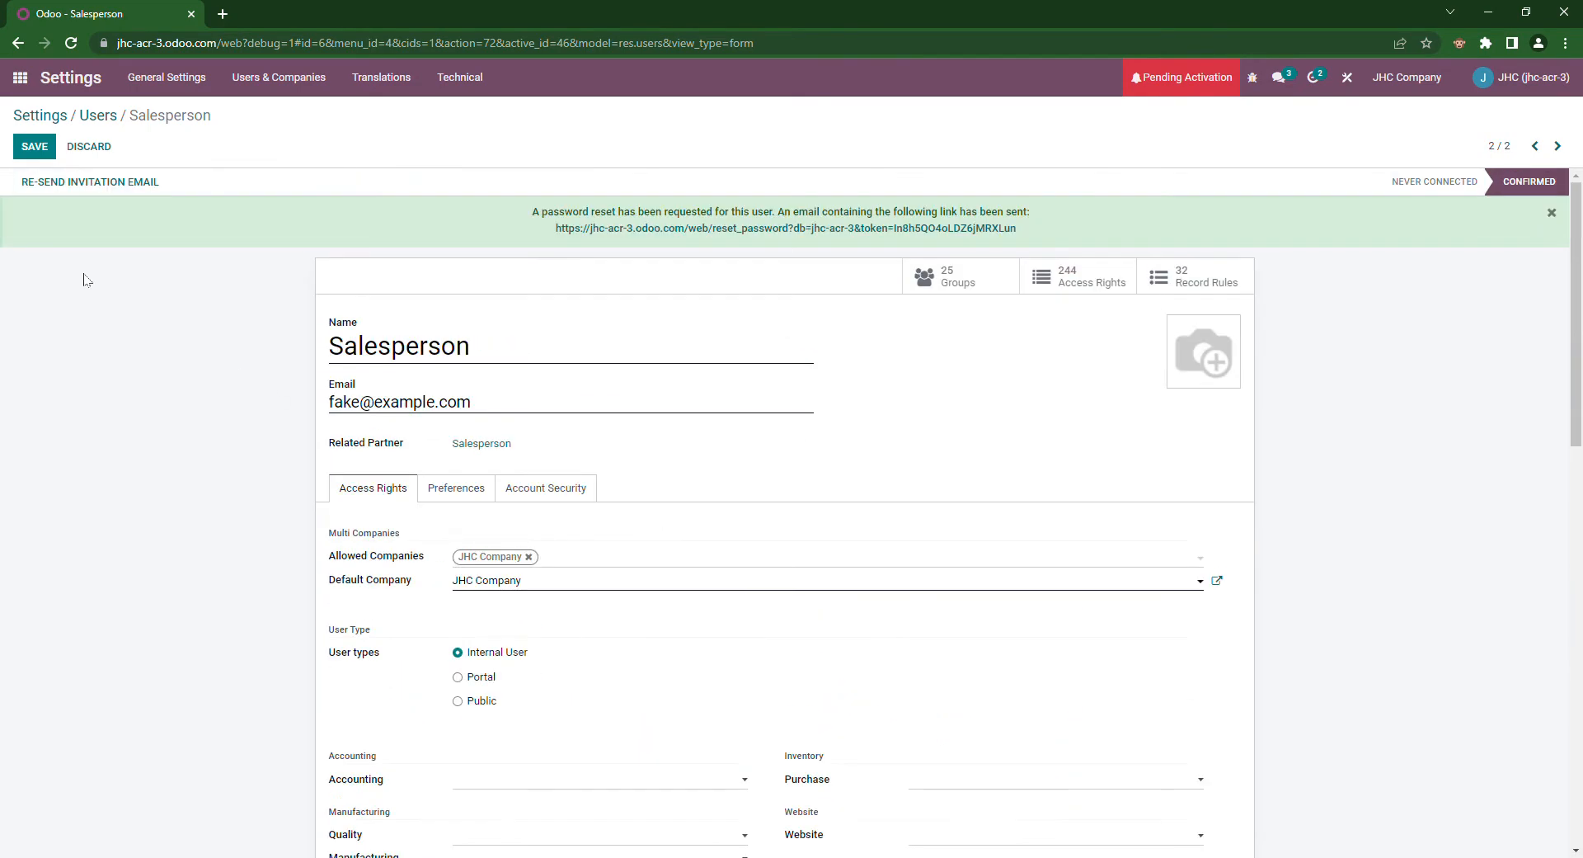
{"action": "left_click", "coordinate": [34, 147]}
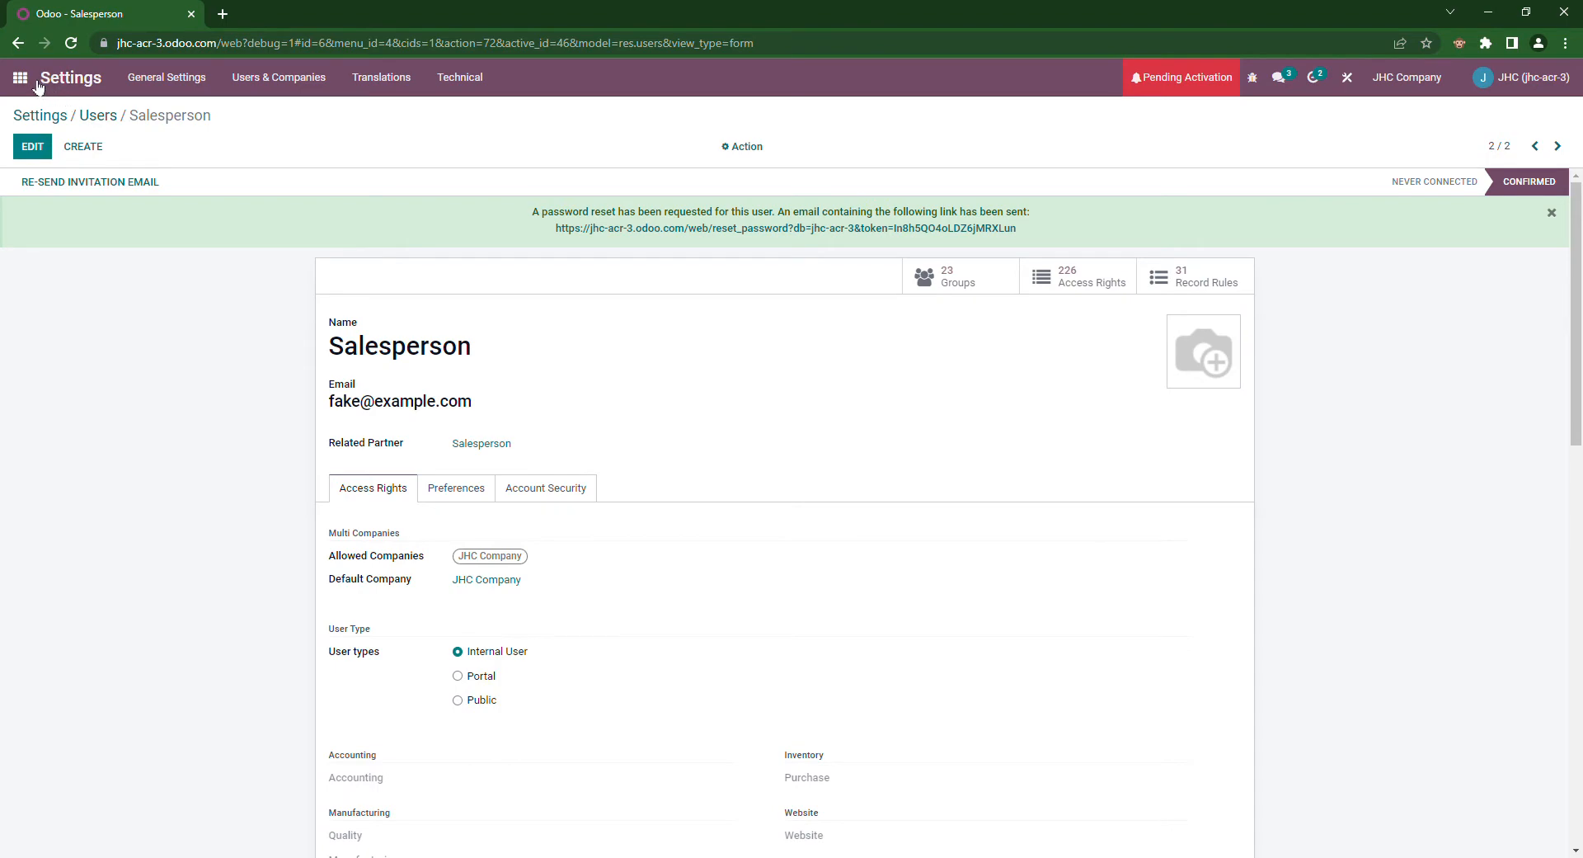
Step: Filter Groups by 'user type' and open the User types / Internal User group
{"action": "left_click", "coordinate": [37, 86]}
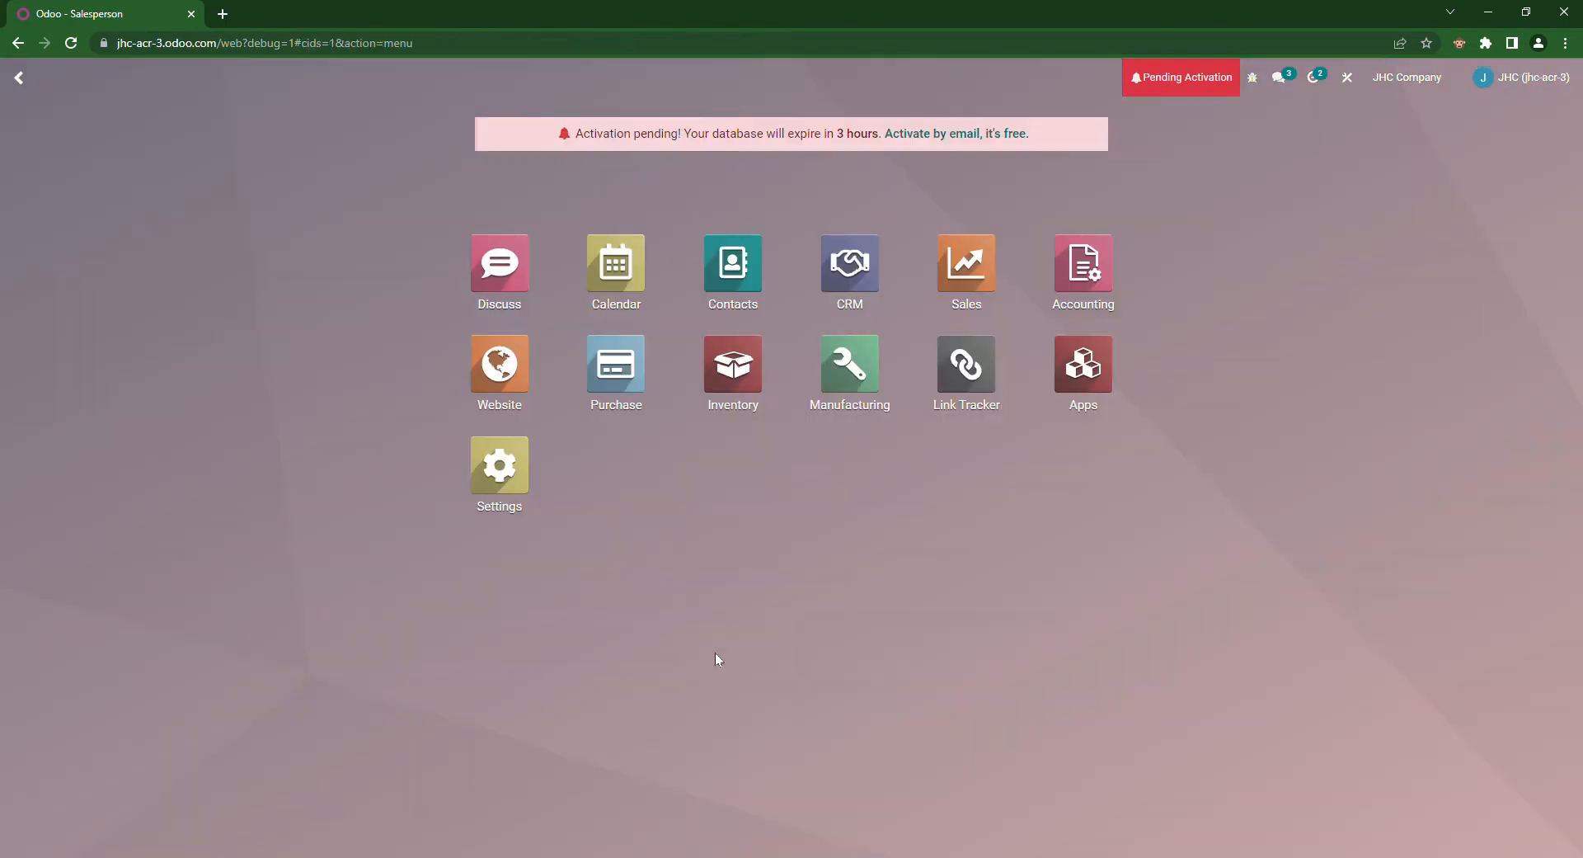
{"action": "type", "text": "groups"}
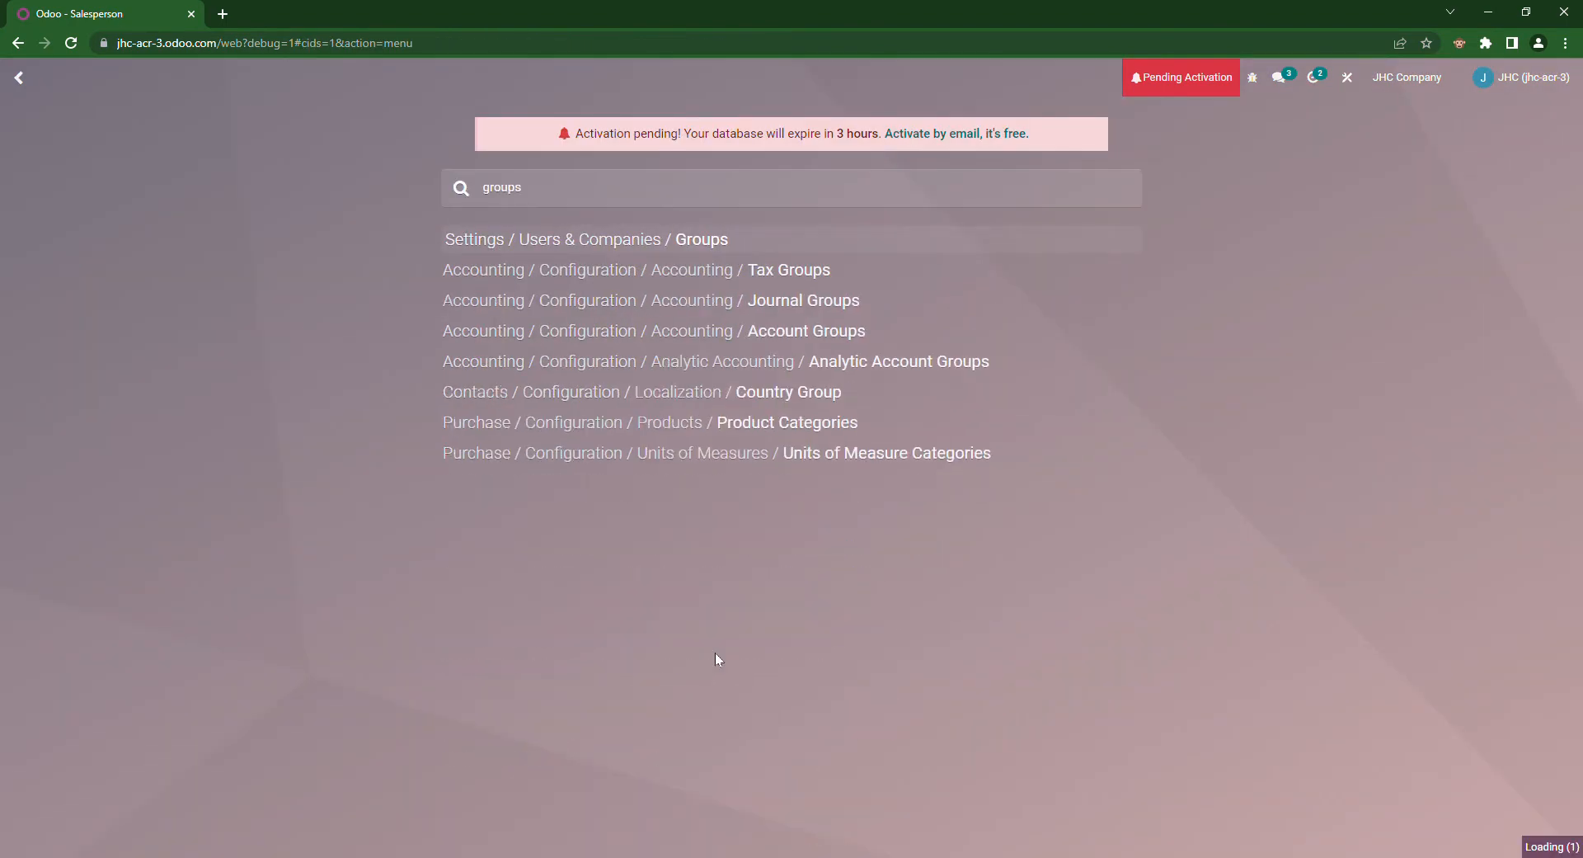
{"action": "type", "text": "user type"}
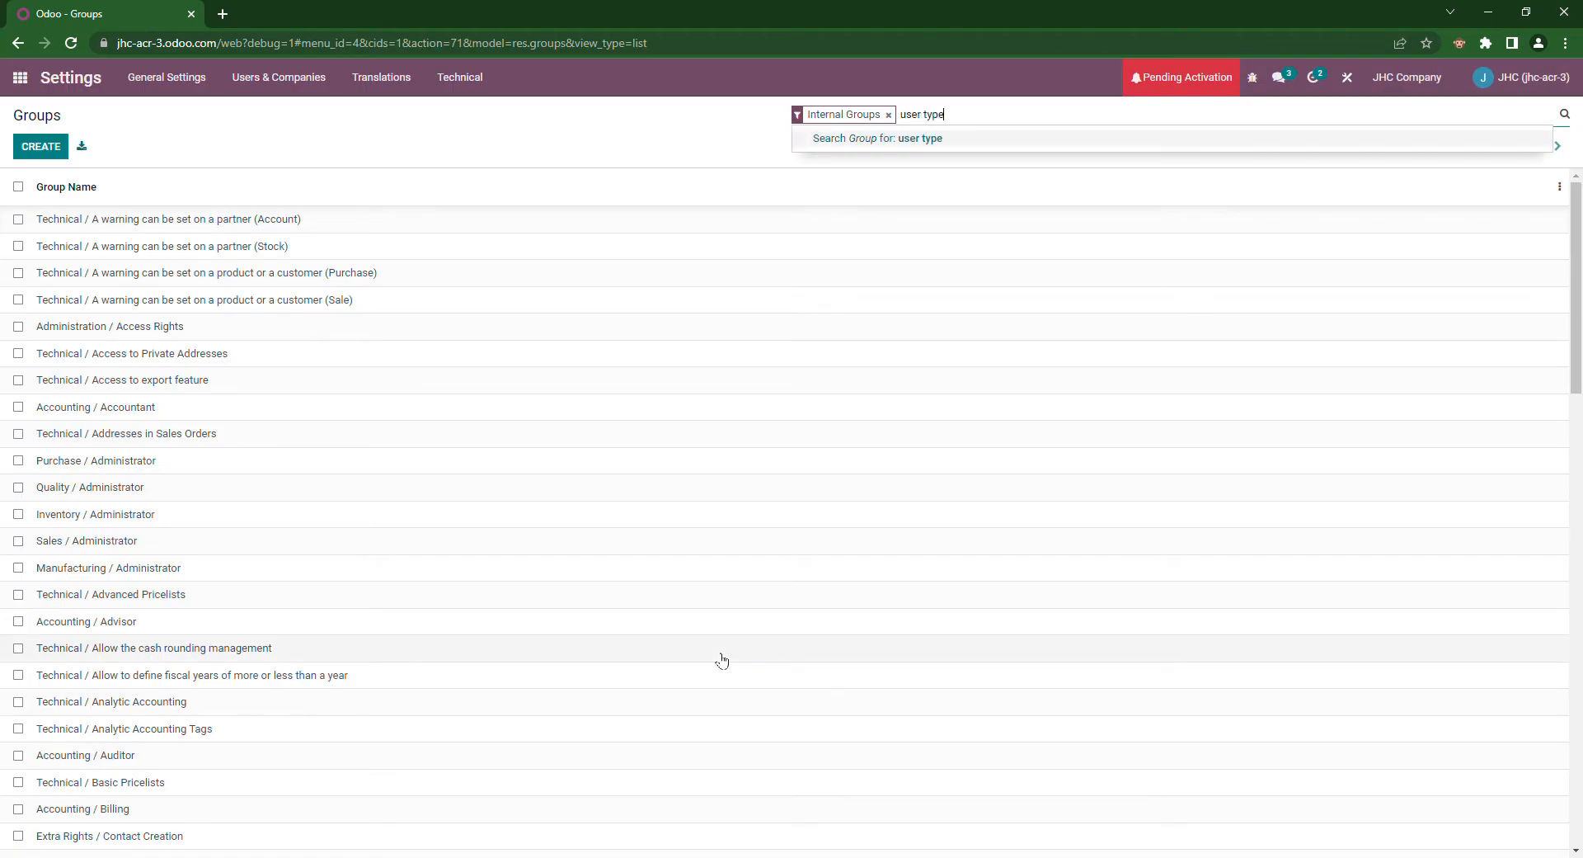
{"action": "key", "text": "Return"}
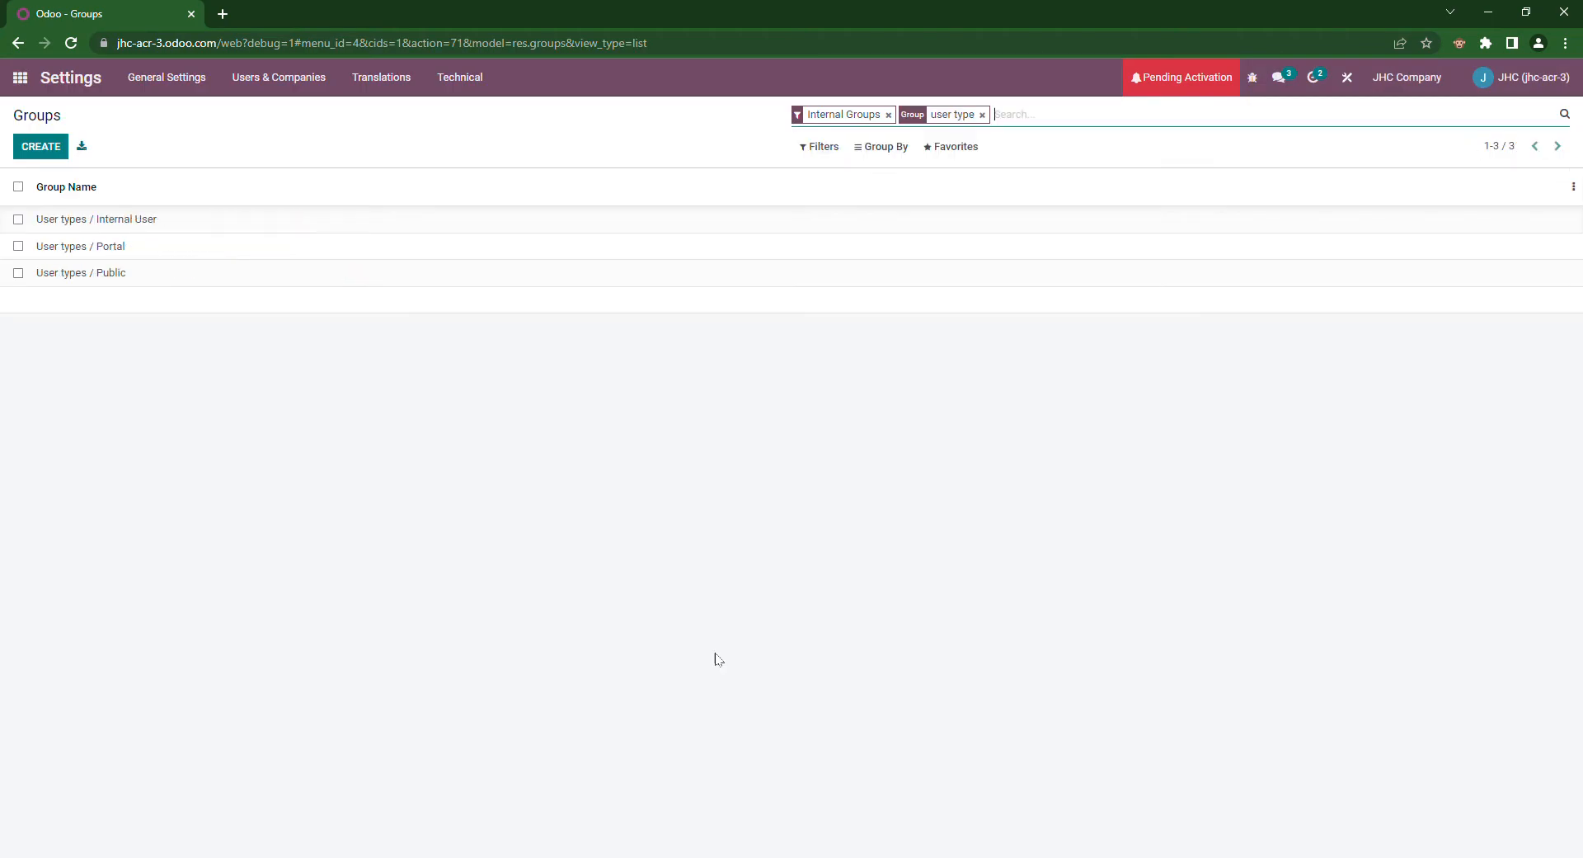
{"action": "left_click", "coordinate": [147, 217]}
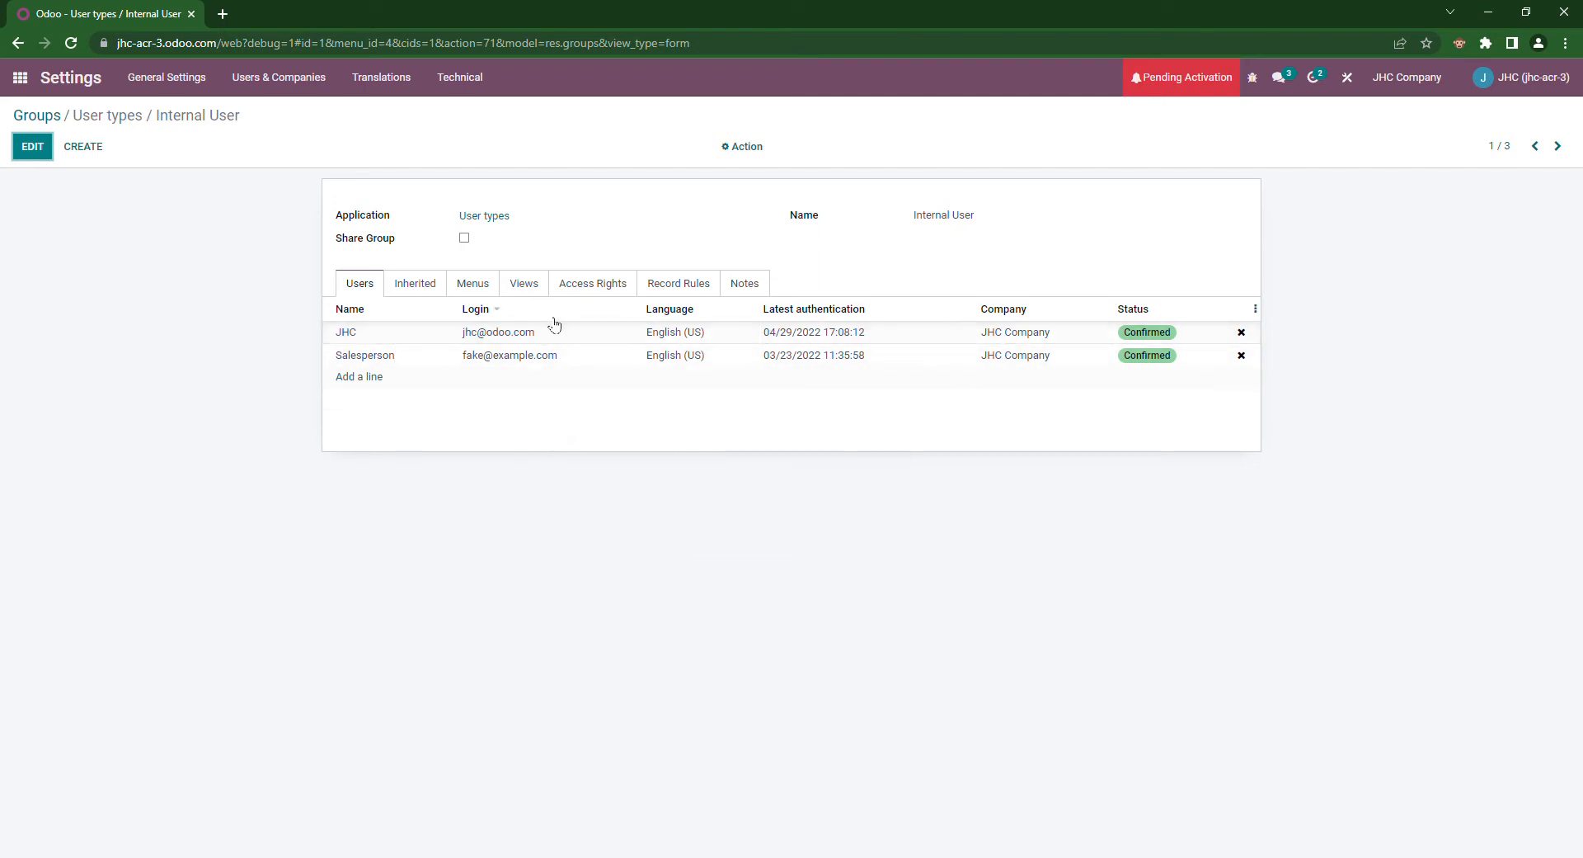
Step: List the Internal User group's record rules sorted by Domain, Contact rule first
{"action": "left_click", "coordinate": [689, 288]}
{"action": "left_click", "coordinate": [707, 310]}
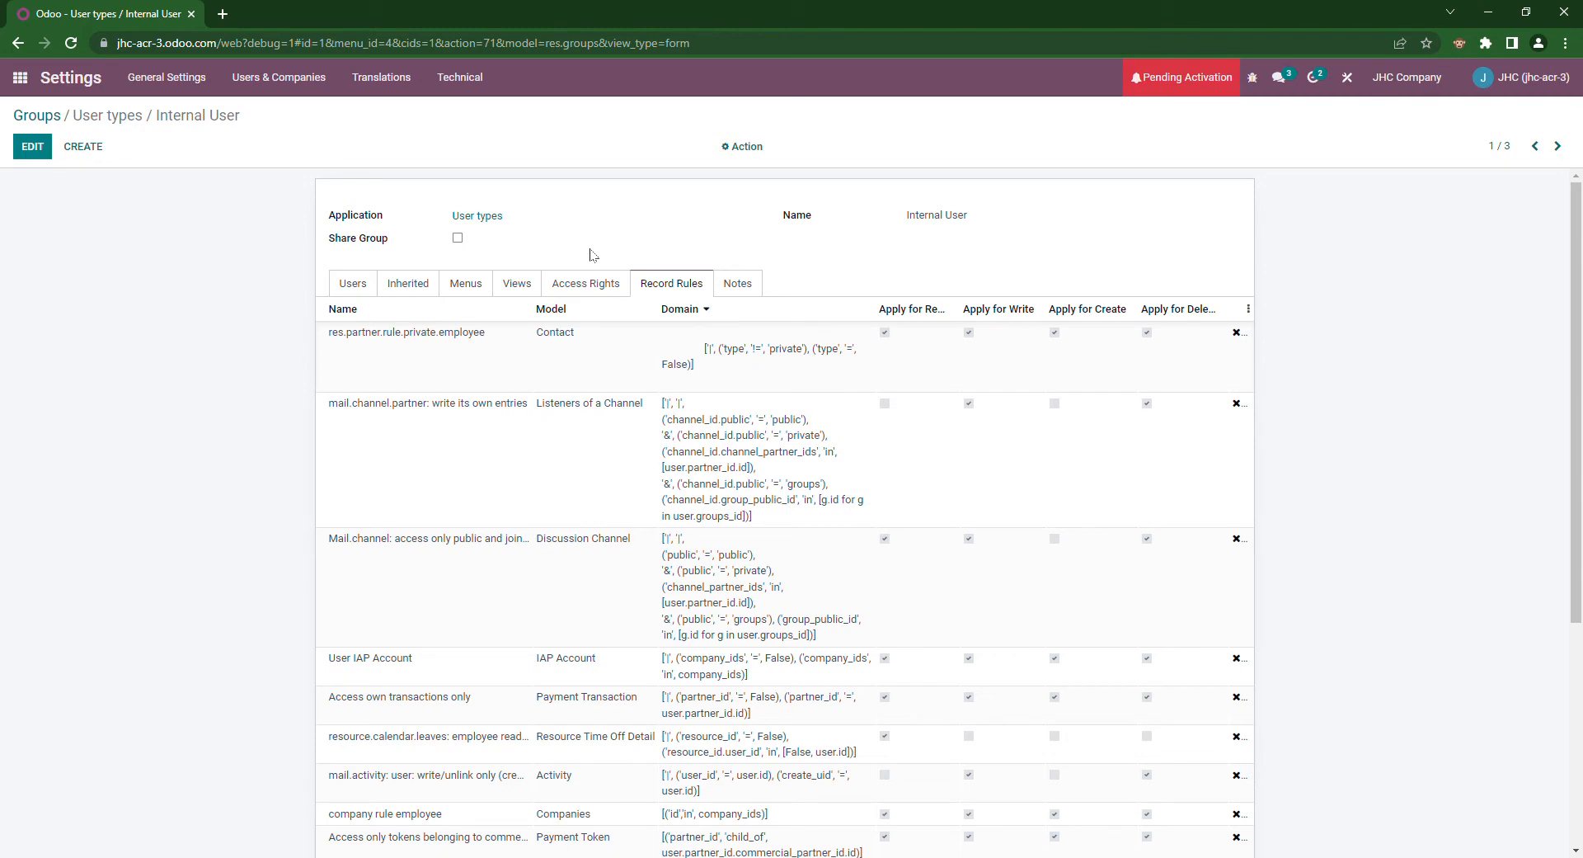
Step: Change the Internal User group's Application from User types to Extra Rights and save
{"action": "left_click", "coordinate": [32, 146]}
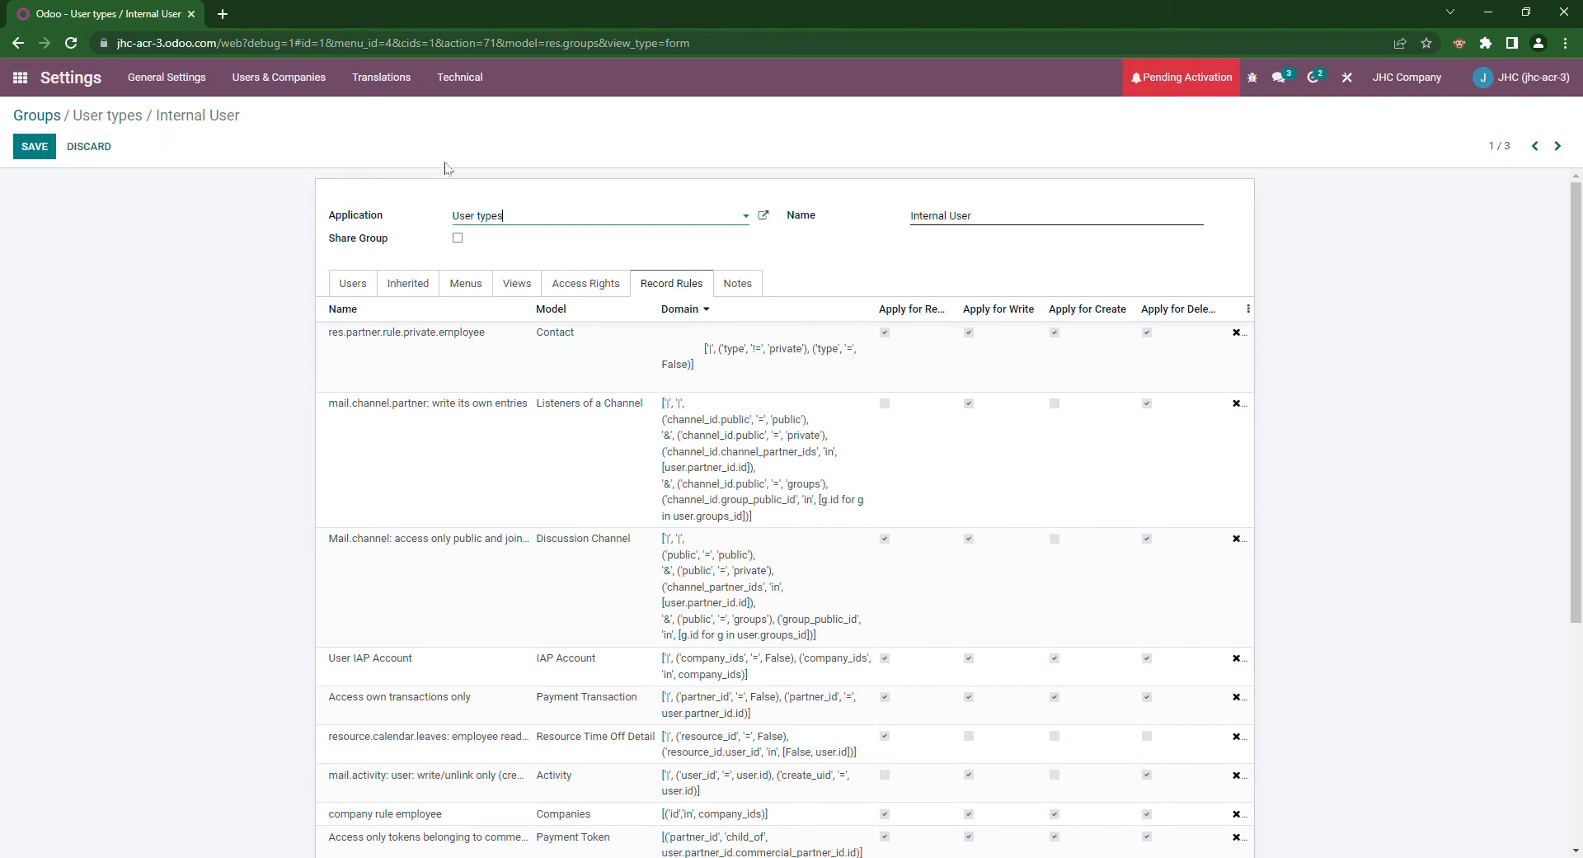
{"action": "key", "text": "ctrl+a"}
{"action": "type", "text": "extr"}
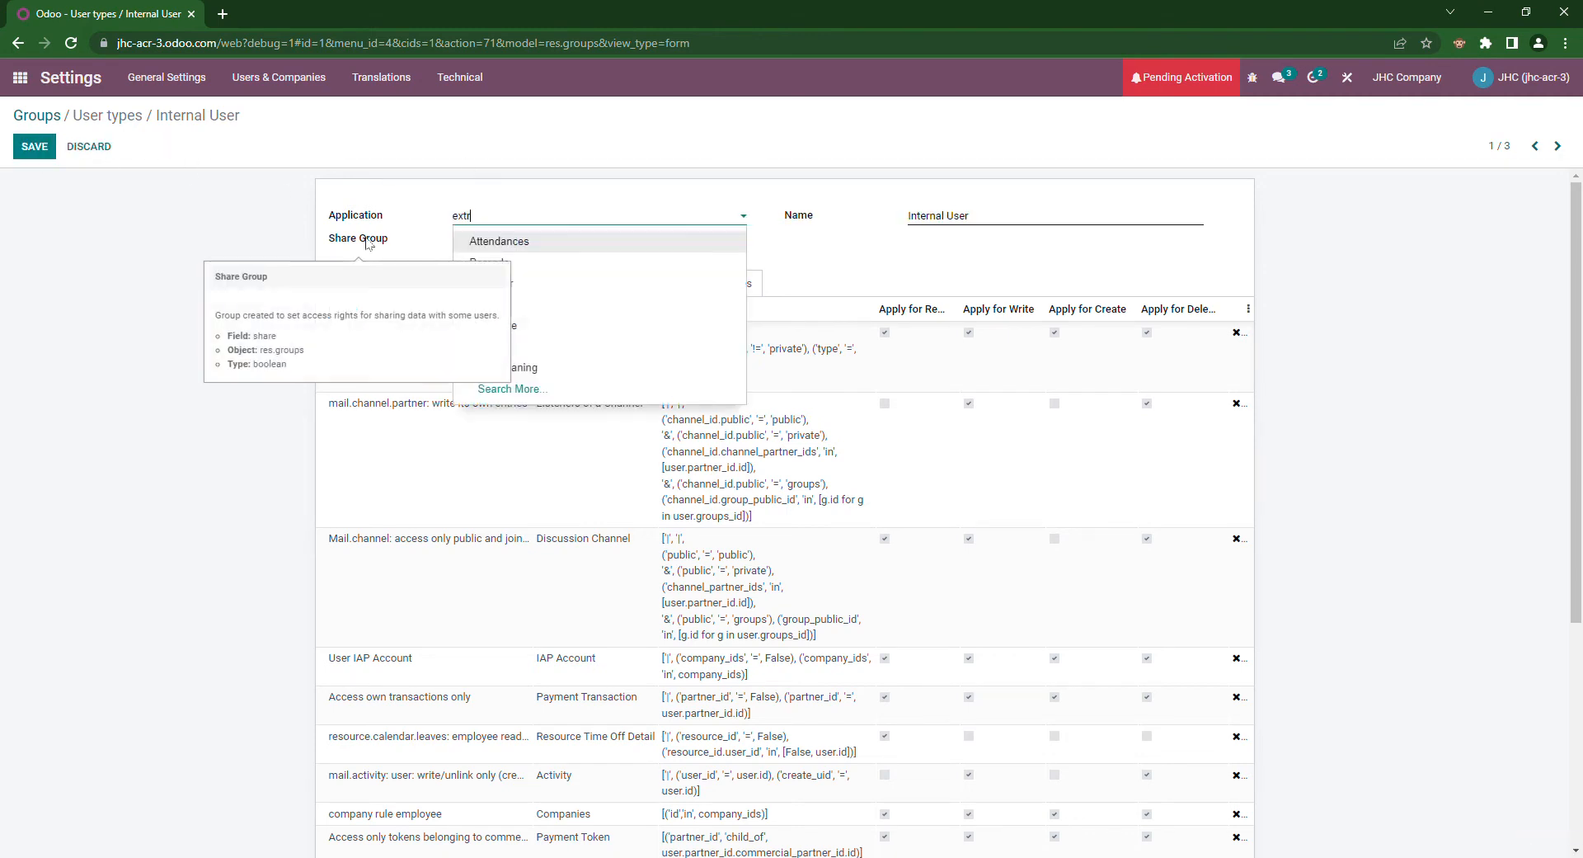
{"action": "type", "text": "a"}
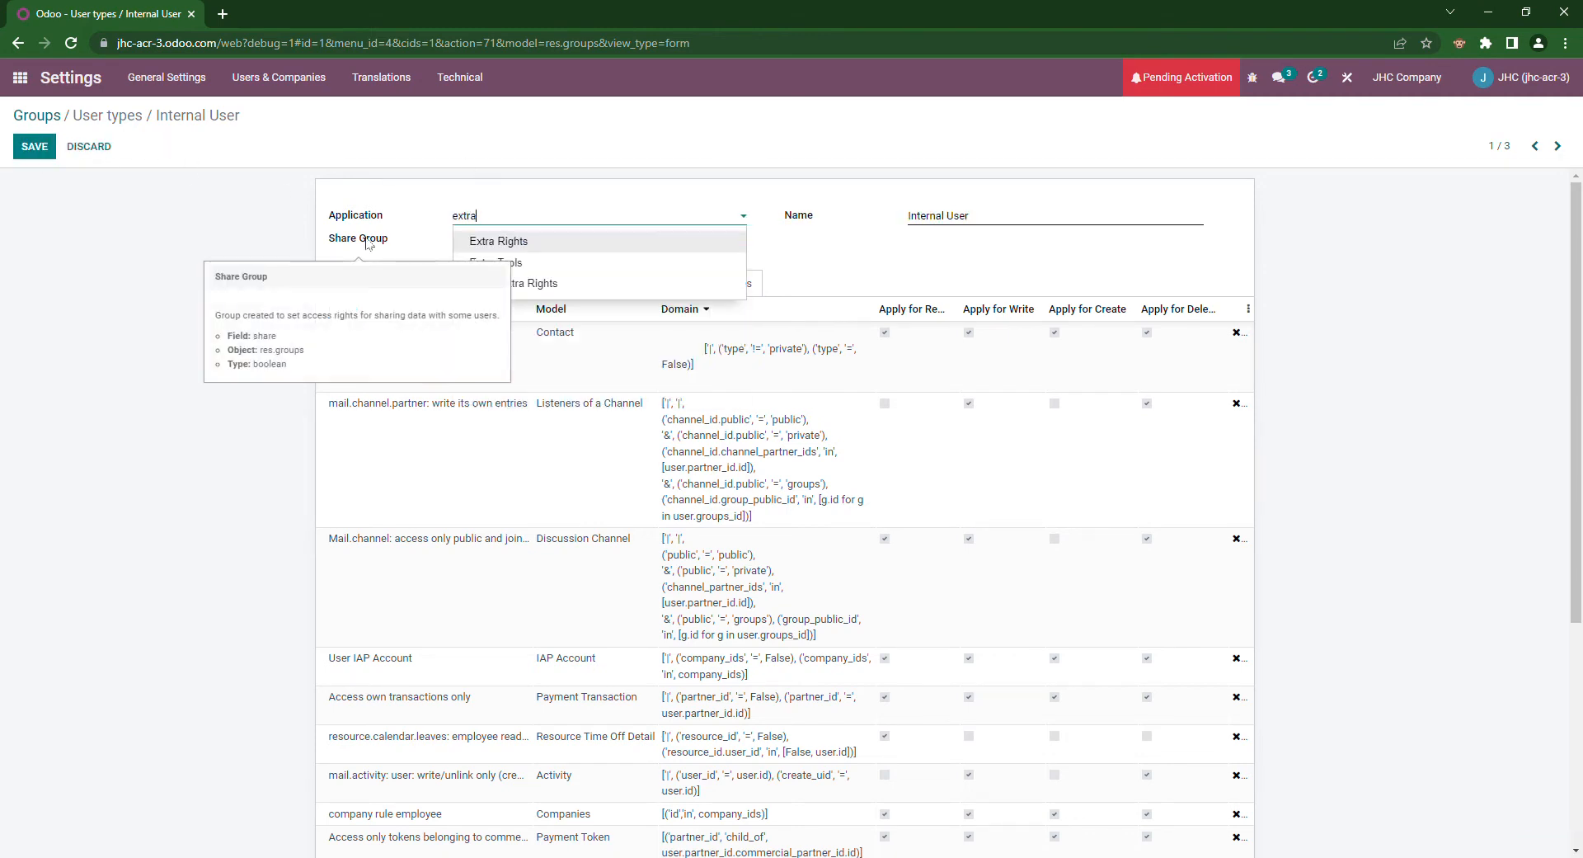
{"action": "left_click", "coordinate": [551, 240]}
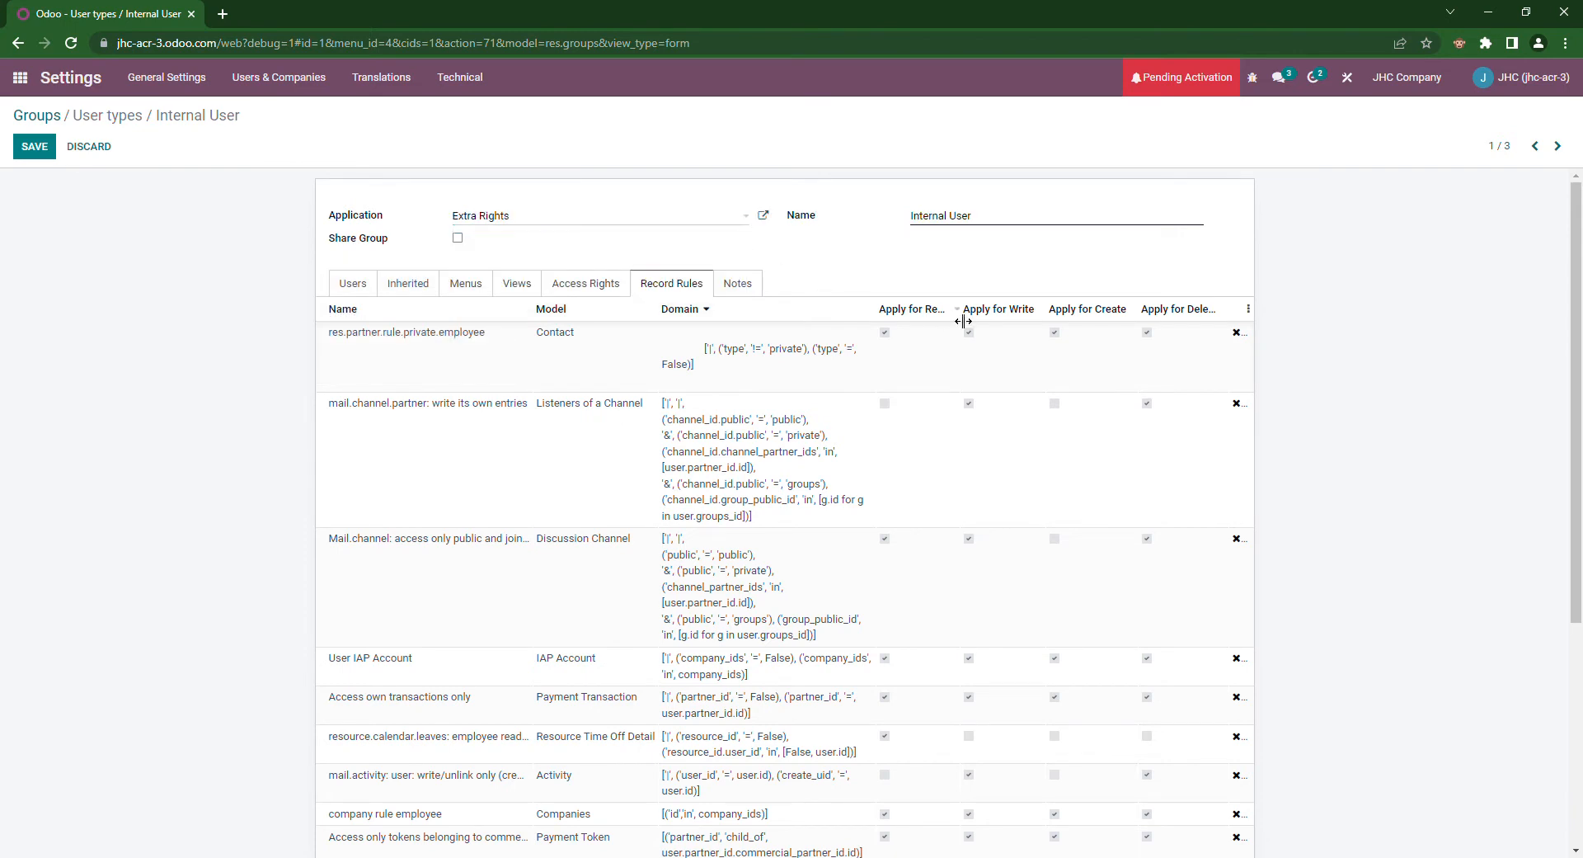
{"action": "left_click", "coordinate": [29, 154]}
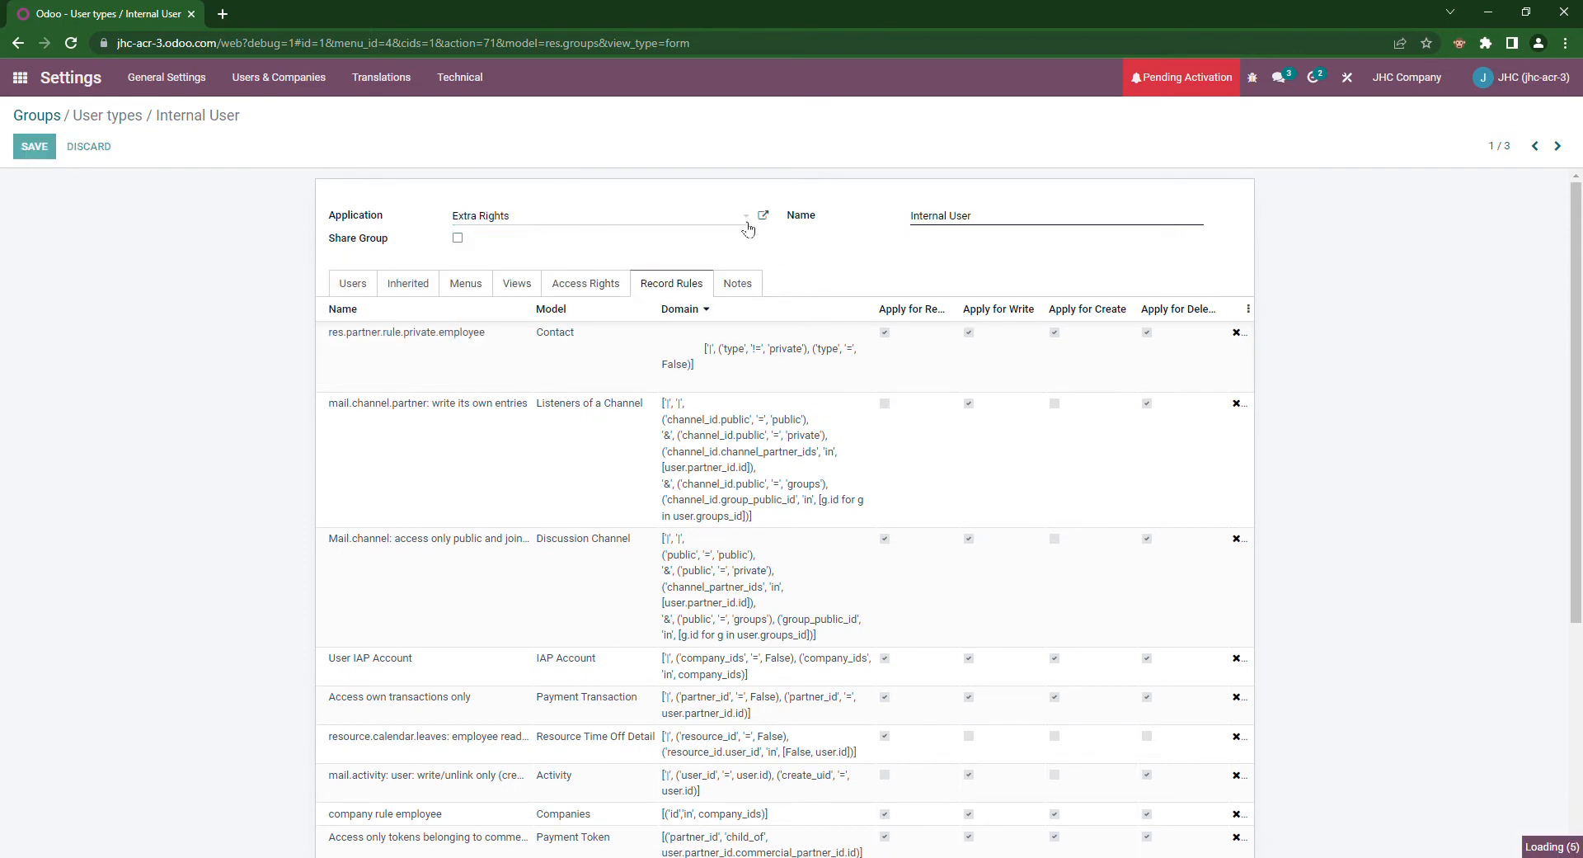
Step: Duplicate the group, rename the copy 'Internal User with Contacts', and save it
{"action": "left_click", "coordinate": [744, 146]}
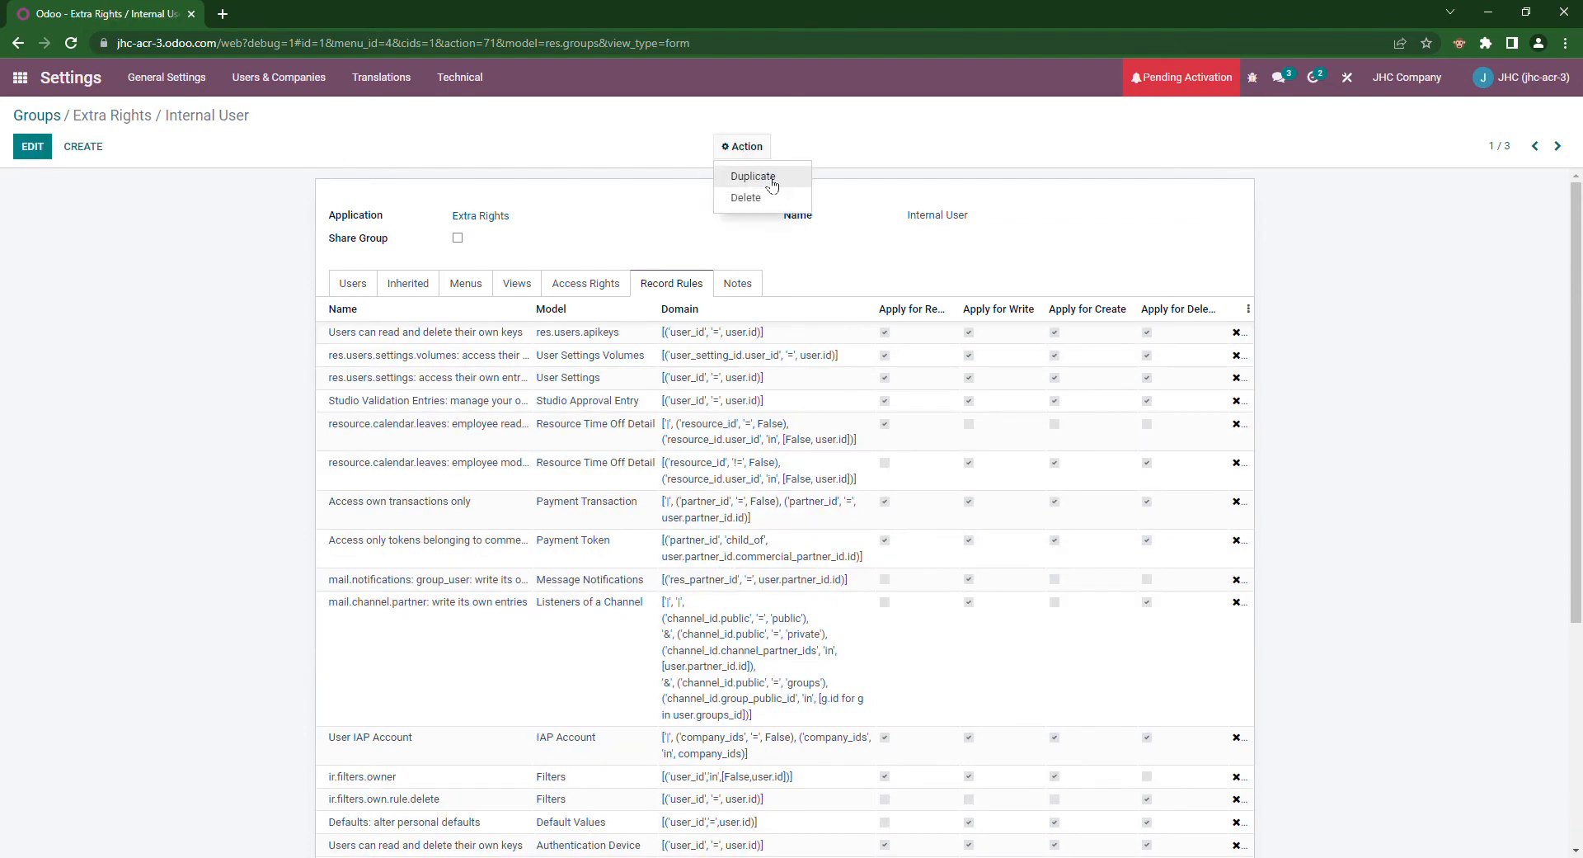
{"action": "left_click", "coordinate": [753, 177]}
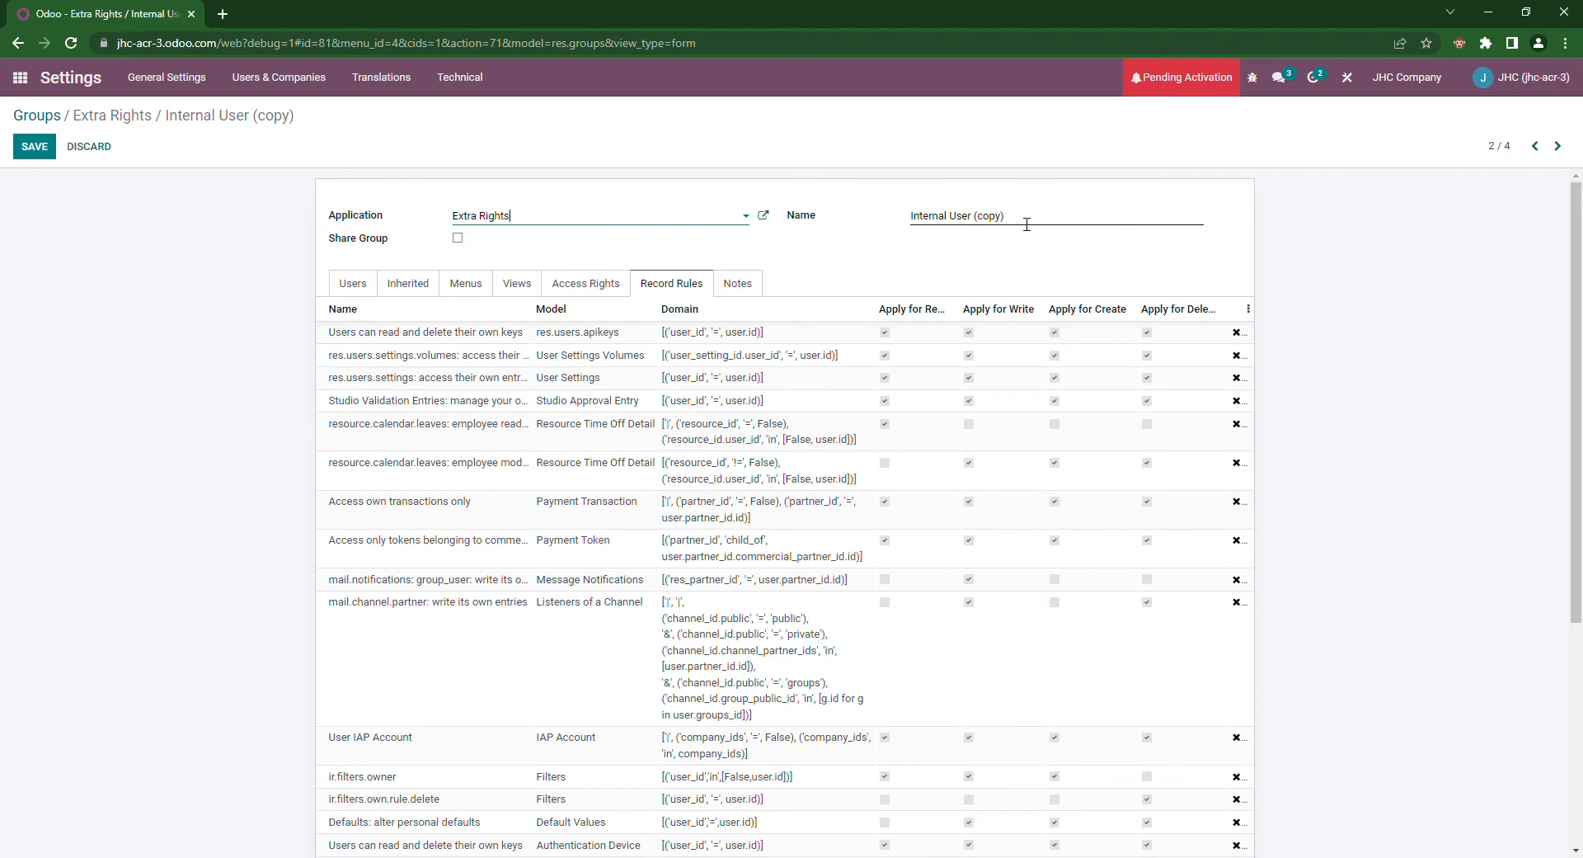
{"action": "left_click_drag", "start_coordinate": [1006, 218], "coordinate": [974, 218]}
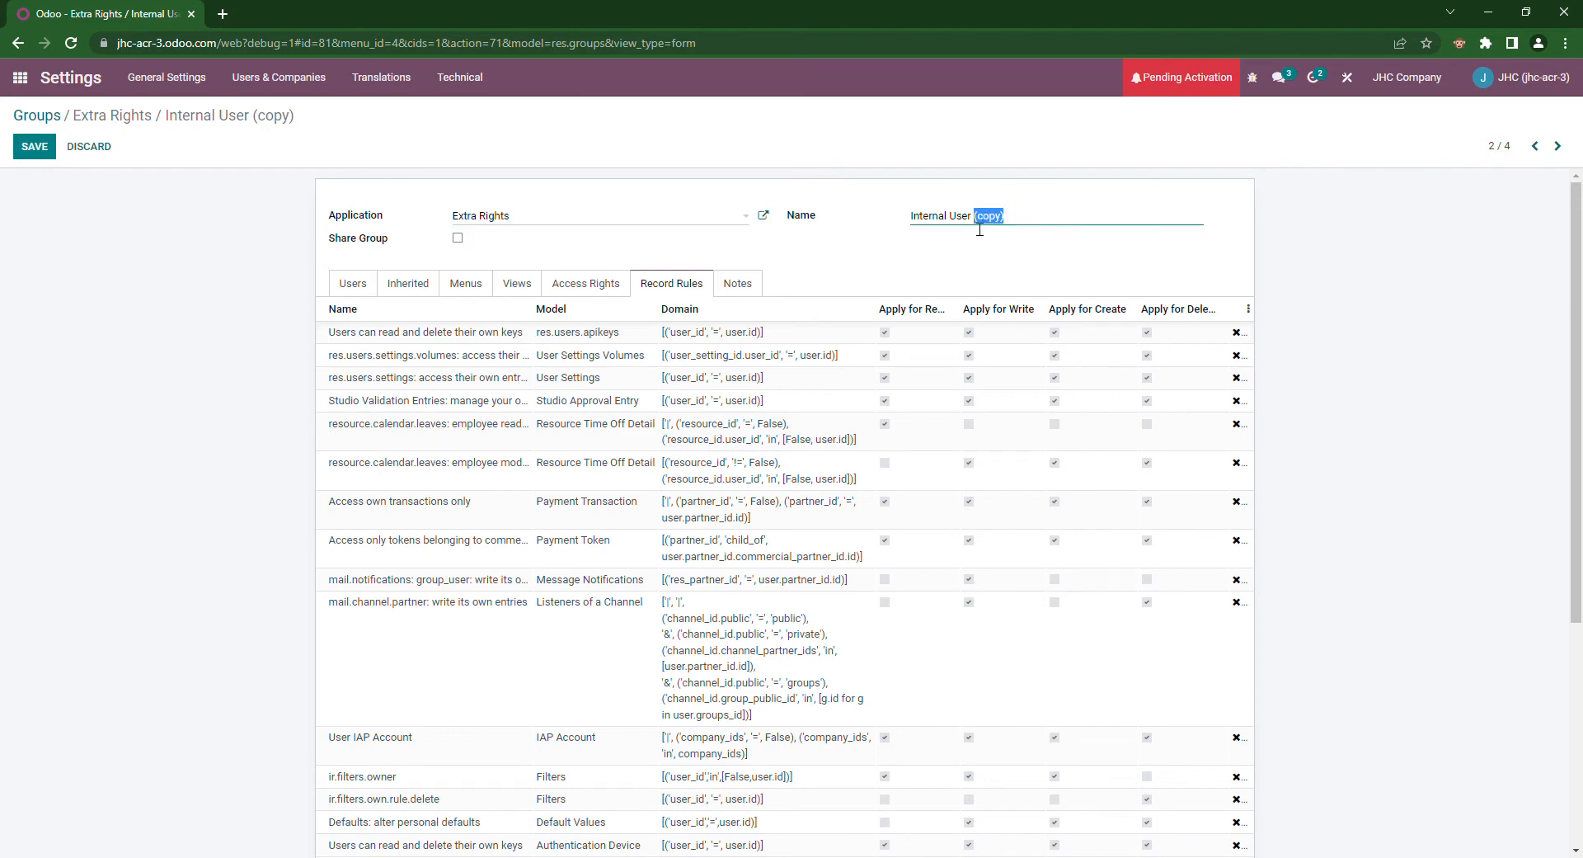
{"action": "type", "text": "with Contacts"}
{"action": "left_click", "coordinate": [48, 149]}
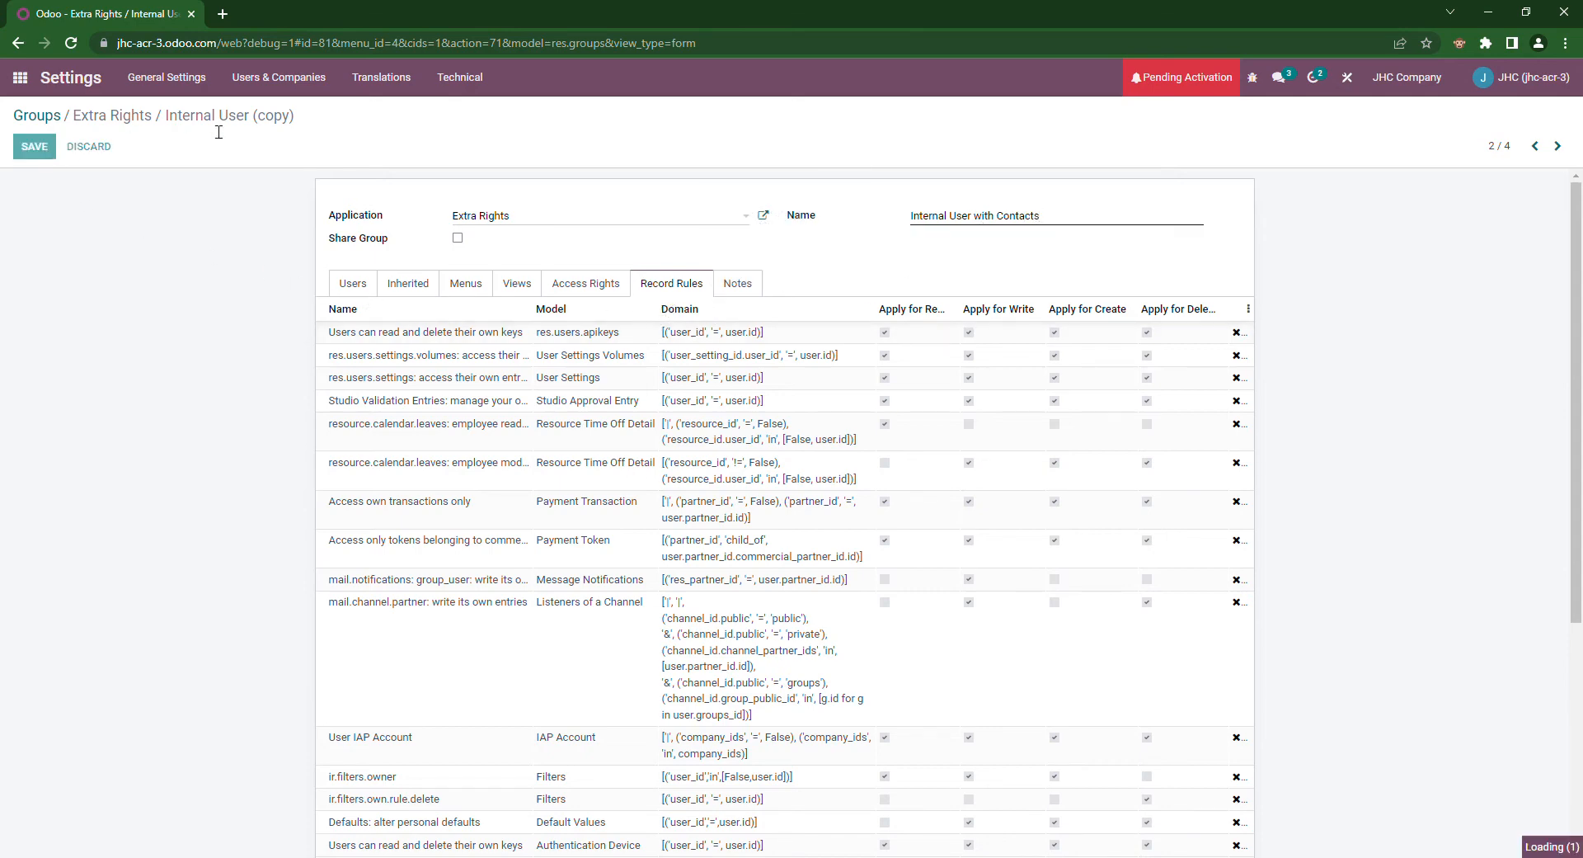
Step: Drop Salesperson from the copied group's users, save, and return to Internal User
{"action": "left_click", "coordinate": [333, 288]}
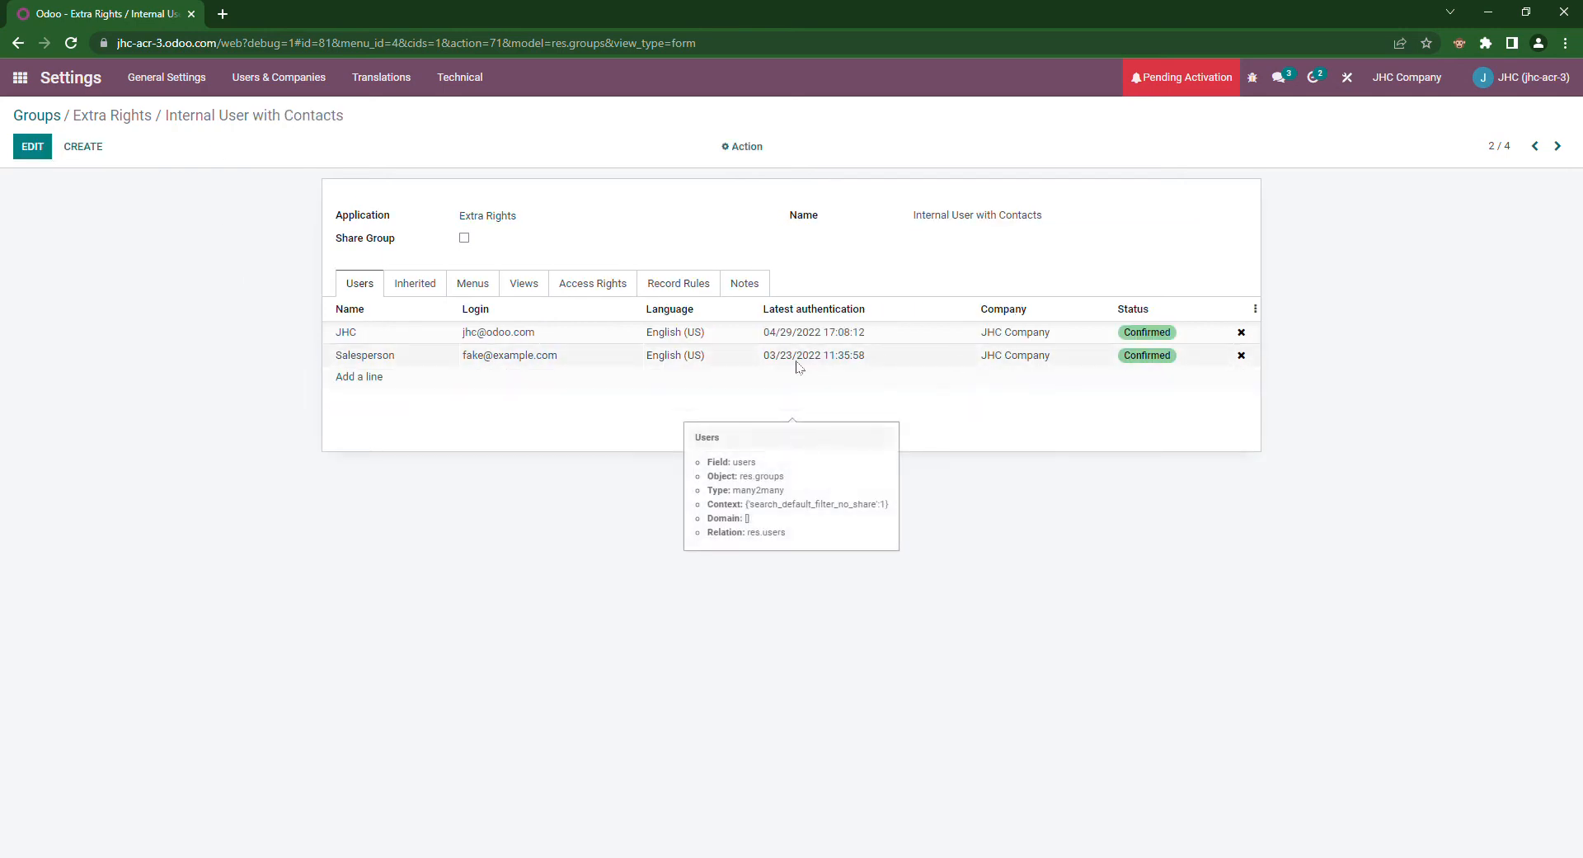
{"action": "left_click", "coordinate": [1242, 356]}
{"action": "left_click", "coordinate": [33, 149]}
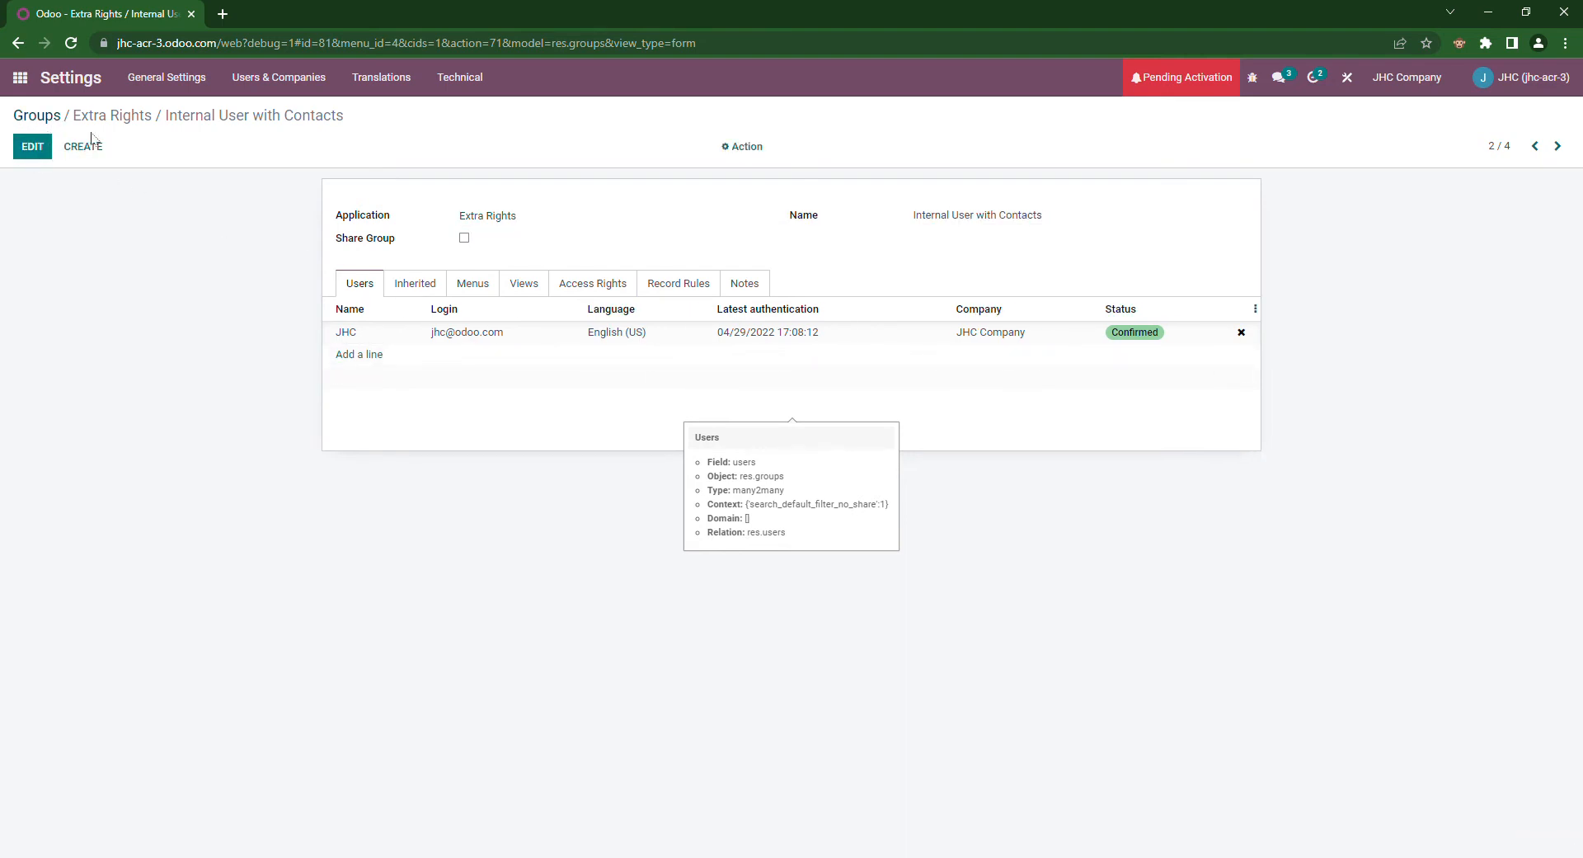
{"action": "left_click", "coordinate": [1536, 147]}
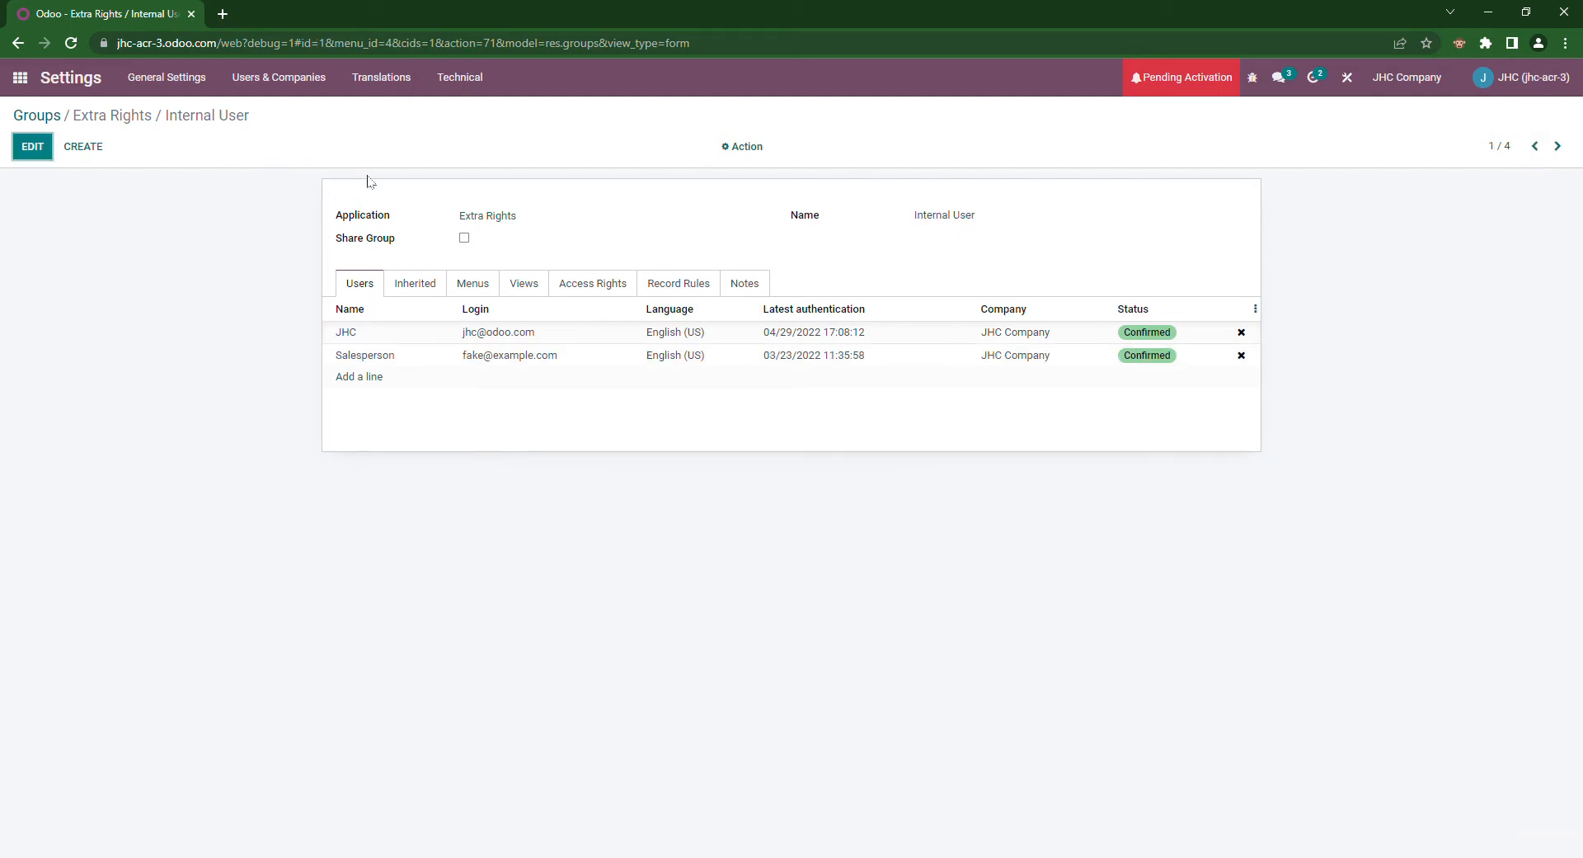
Step: Set the Internal User group's Application back to User types and save
{"action": "left_click", "coordinate": [32, 146]}
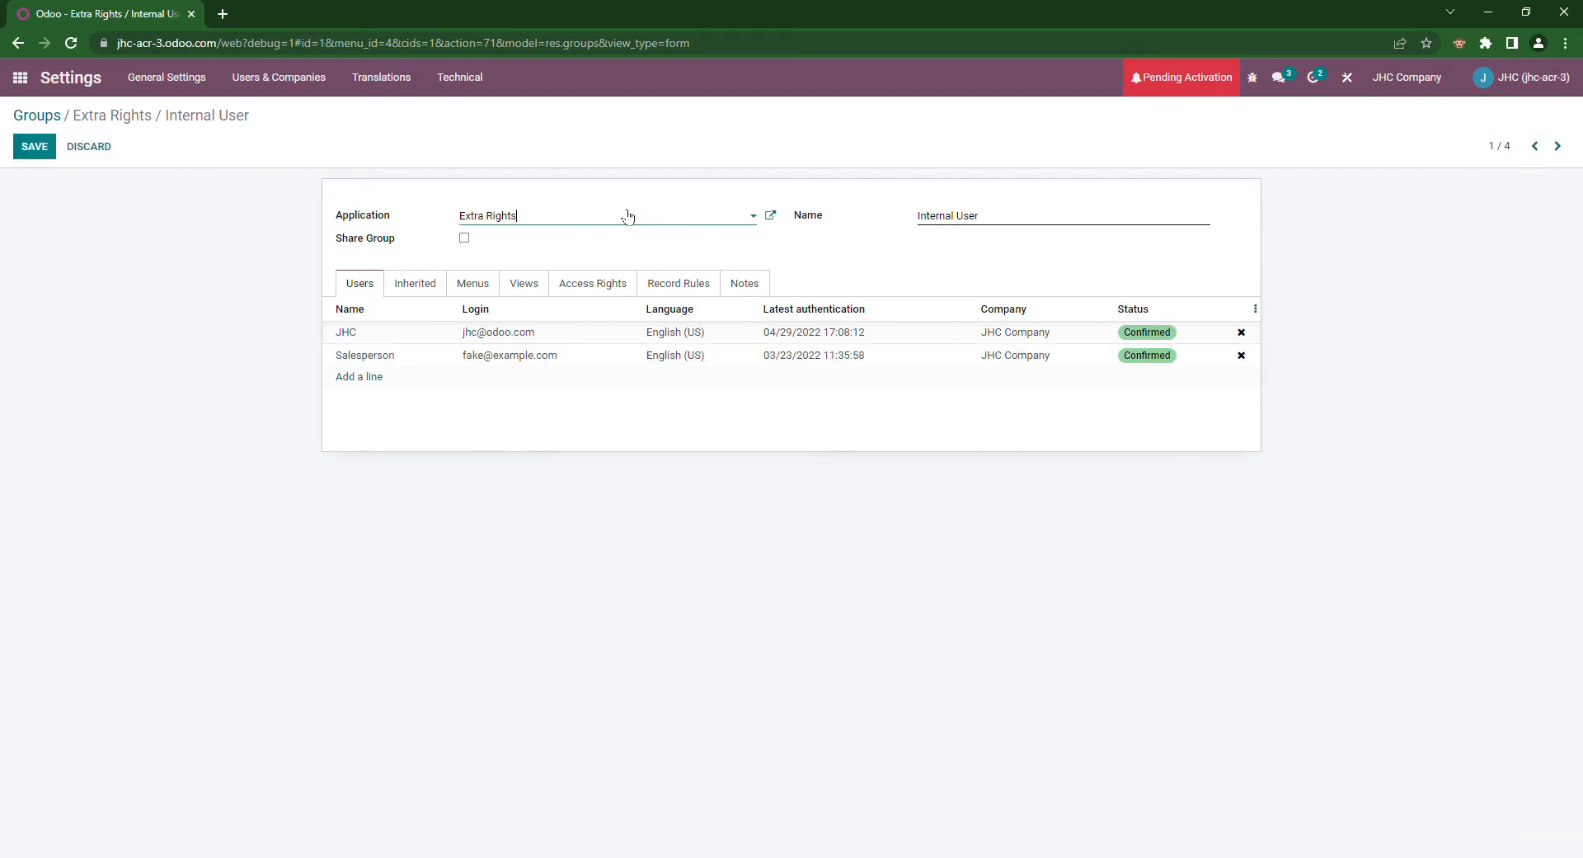
{"action": "type", "text": "user"}
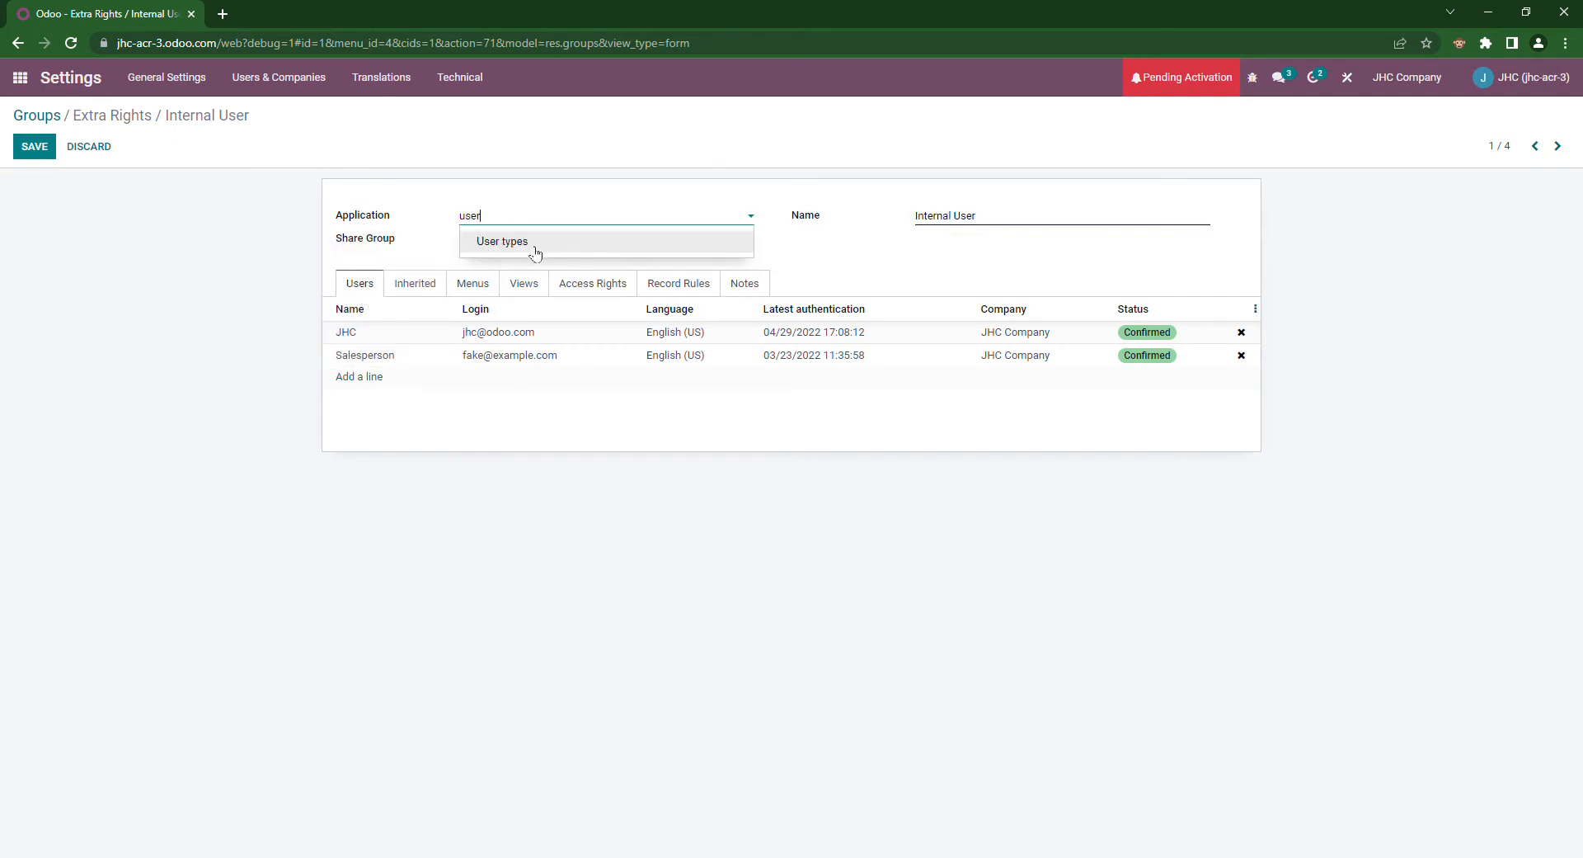
{"action": "left_click", "coordinate": [536, 244]}
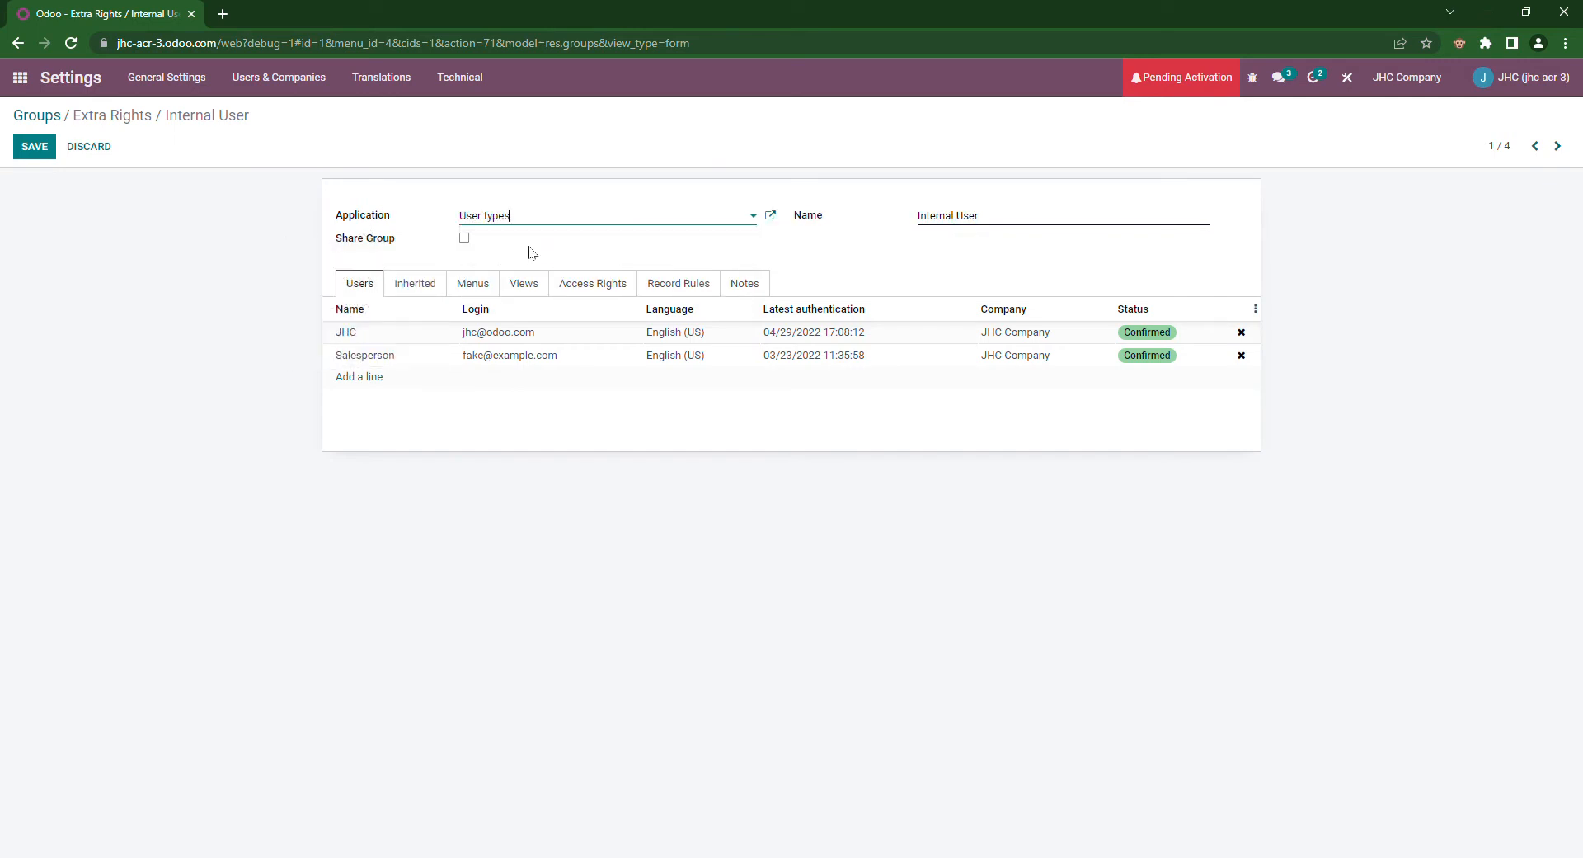
{"action": "left_click", "coordinate": [34, 146]}
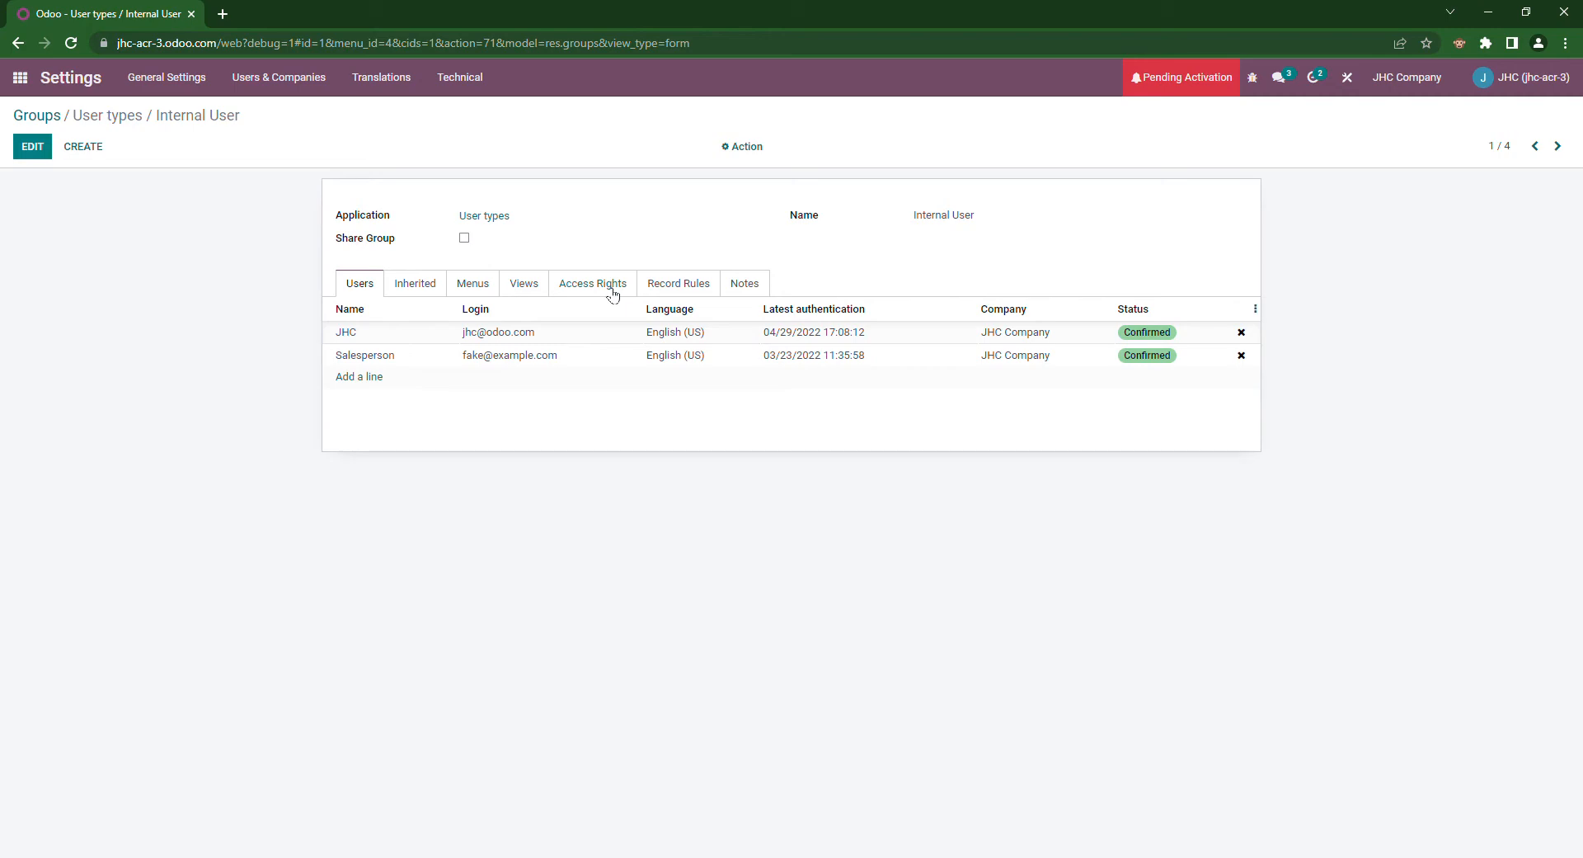
Step: Remove the res.partner.rule.private.employee Contact rule from Internal User and save
{"action": "left_click", "coordinate": [693, 288]}
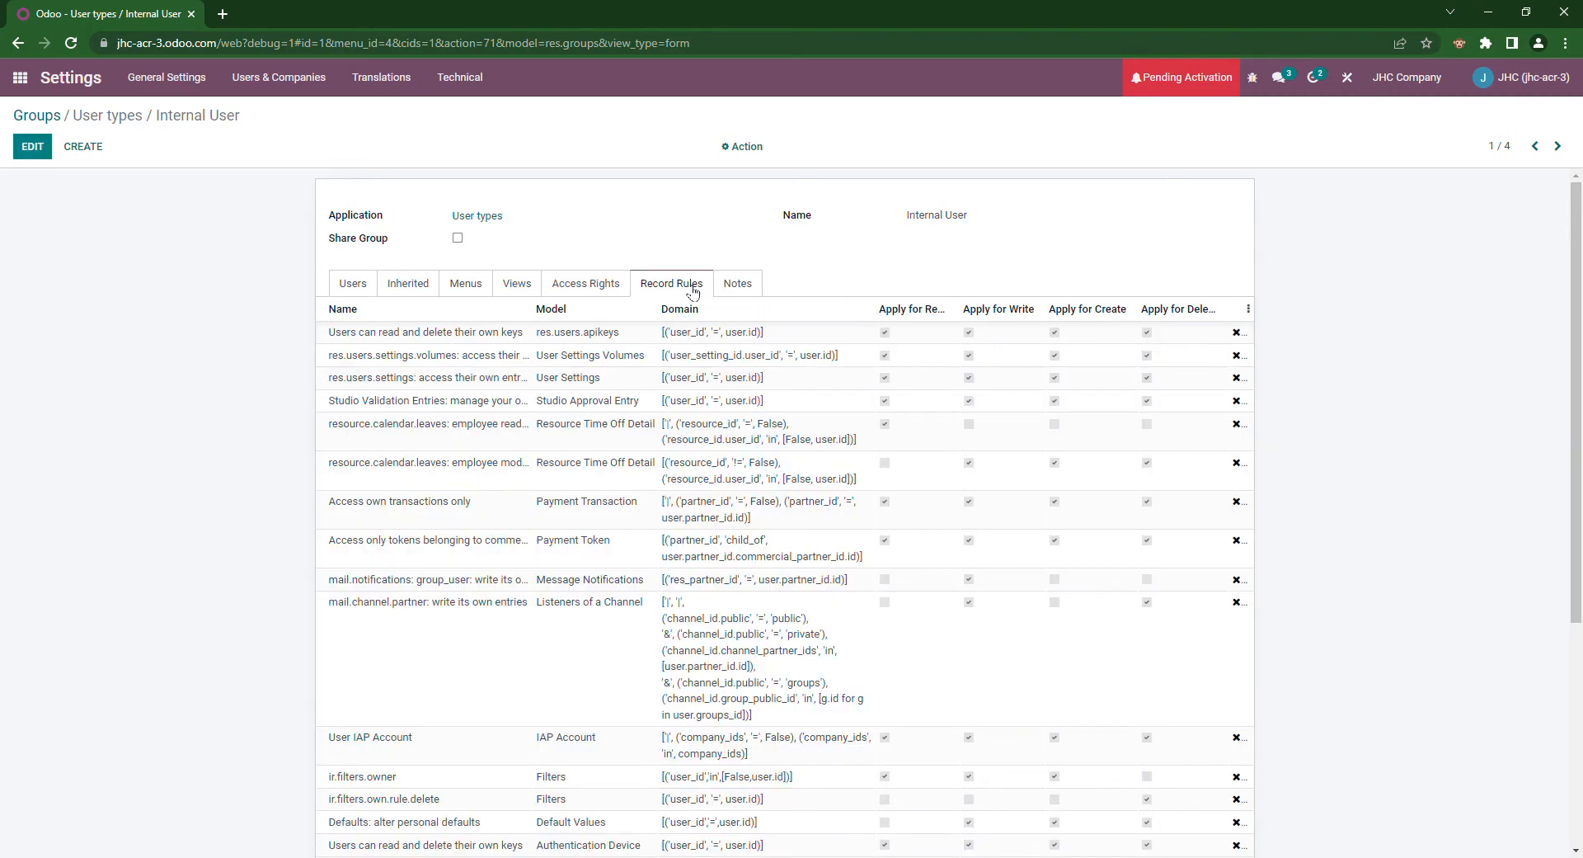
{"action": "left_click", "coordinate": [691, 309]}
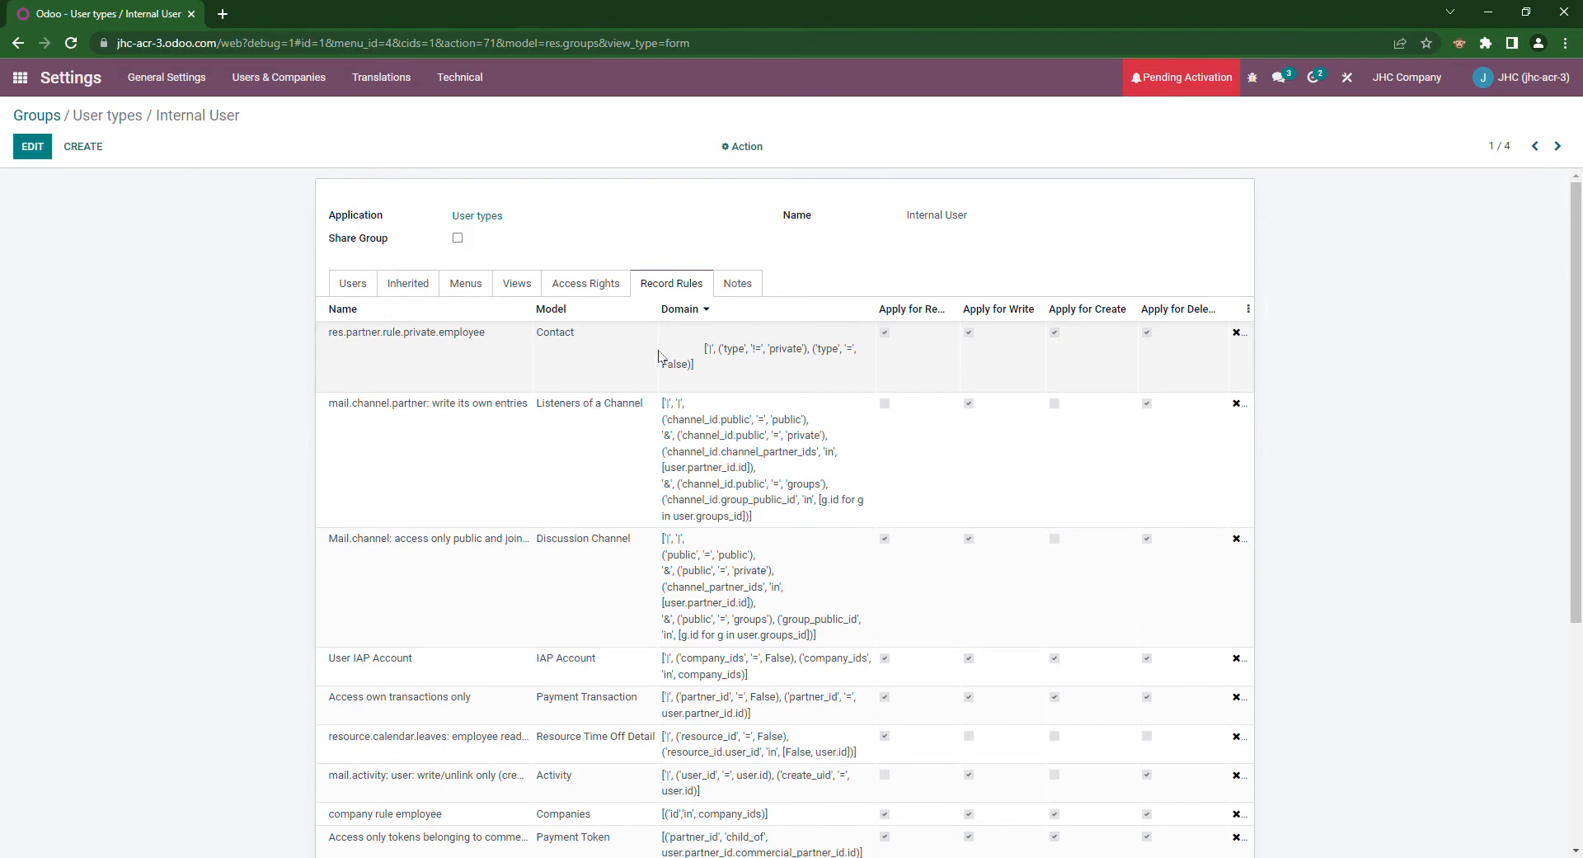
{"action": "left_click", "coordinate": [1248, 334]}
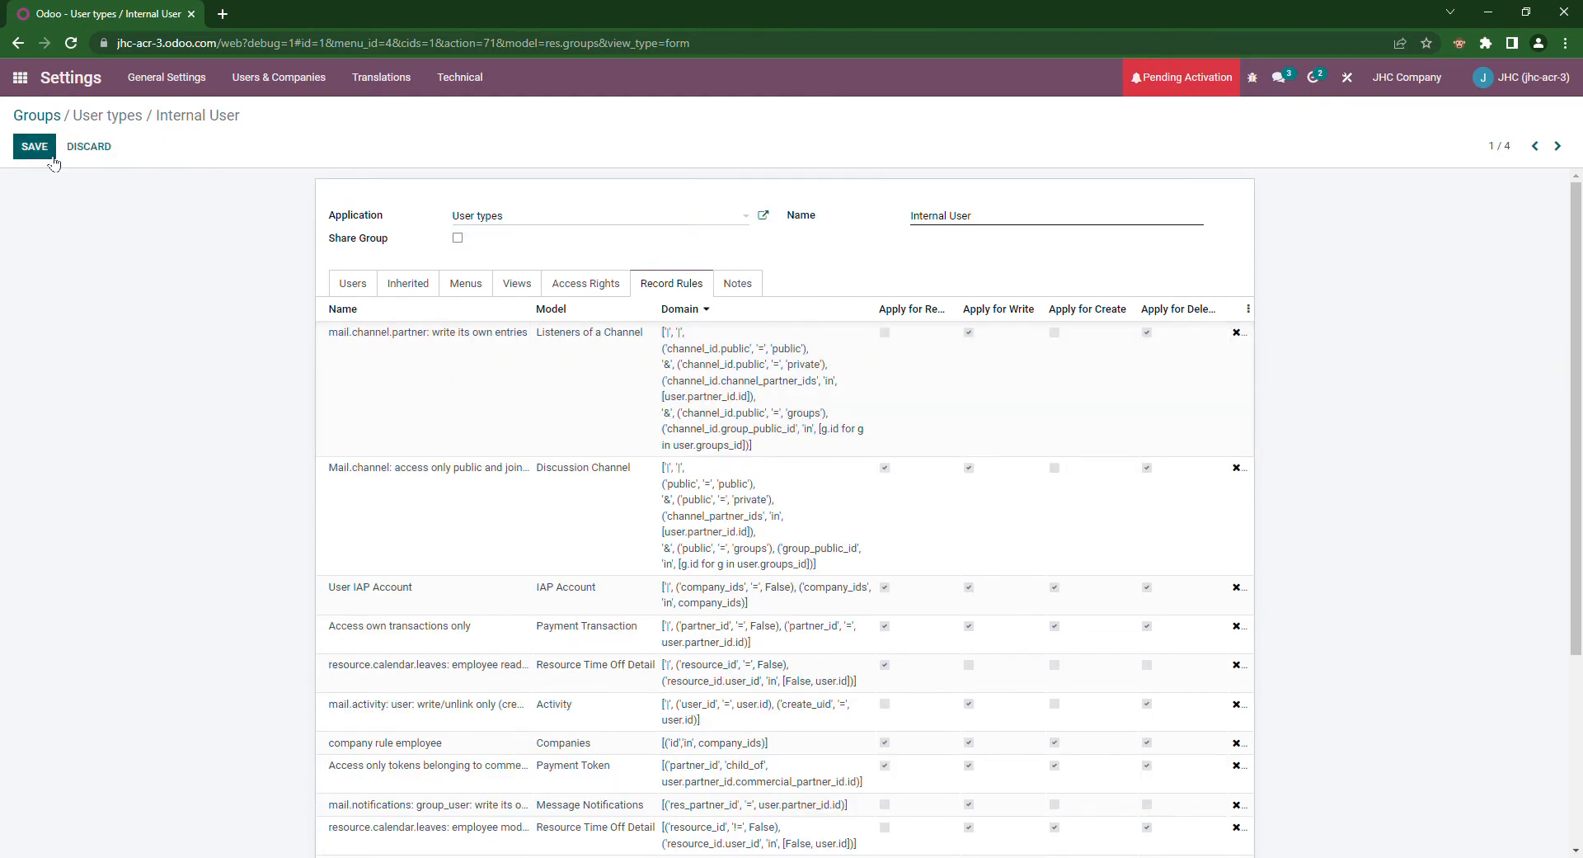
{"action": "left_click", "coordinate": [50, 155]}
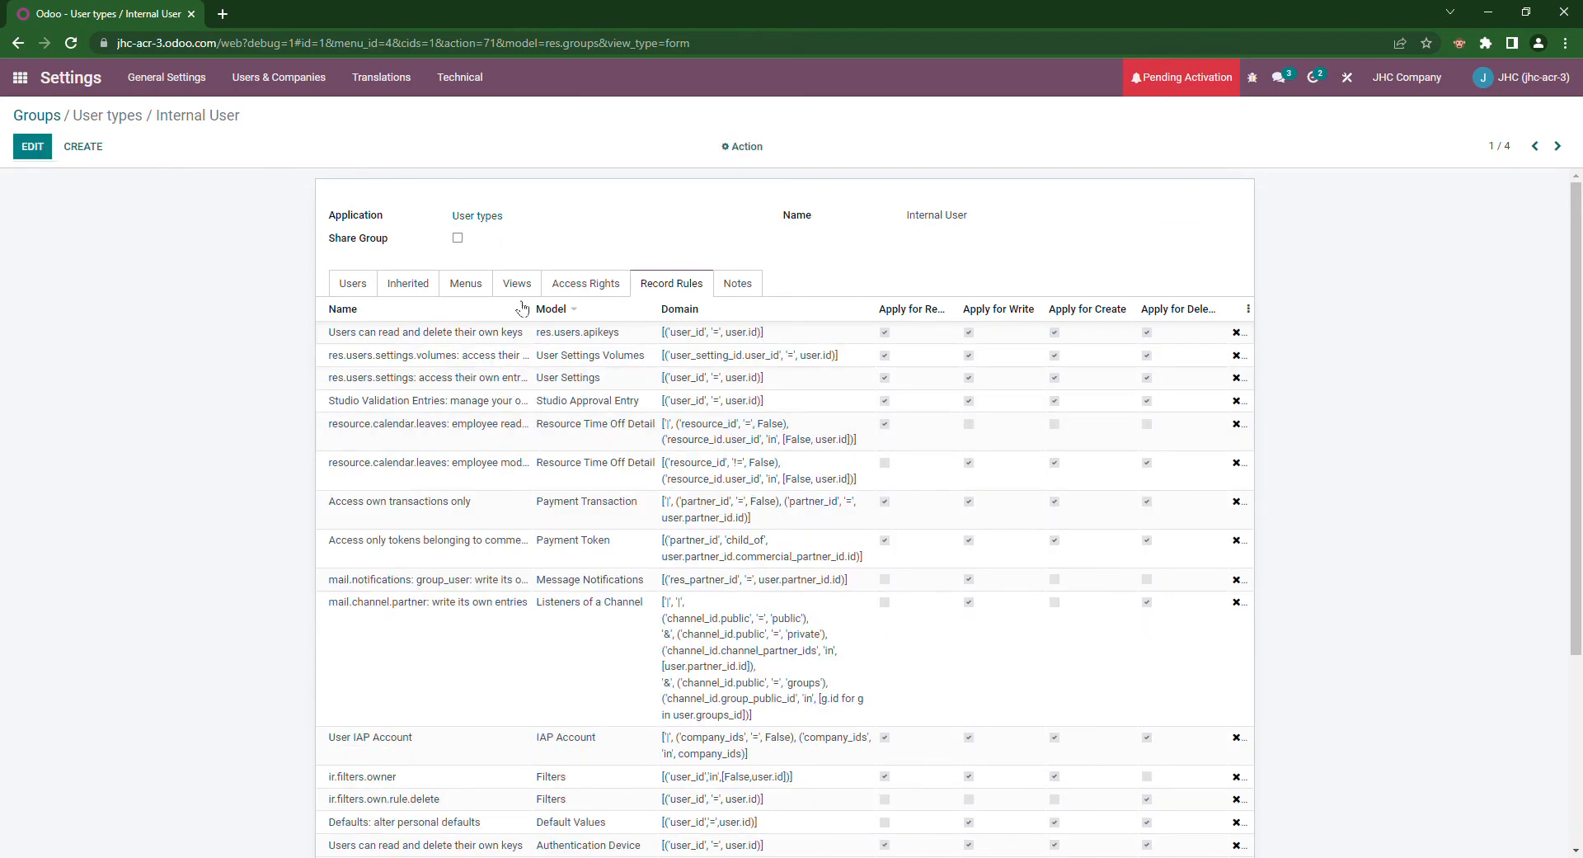
Step: Open Internal User with Contacts, sort its rules by Domain, and show its users
{"action": "left_click", "coordinate": [1557, 147]}
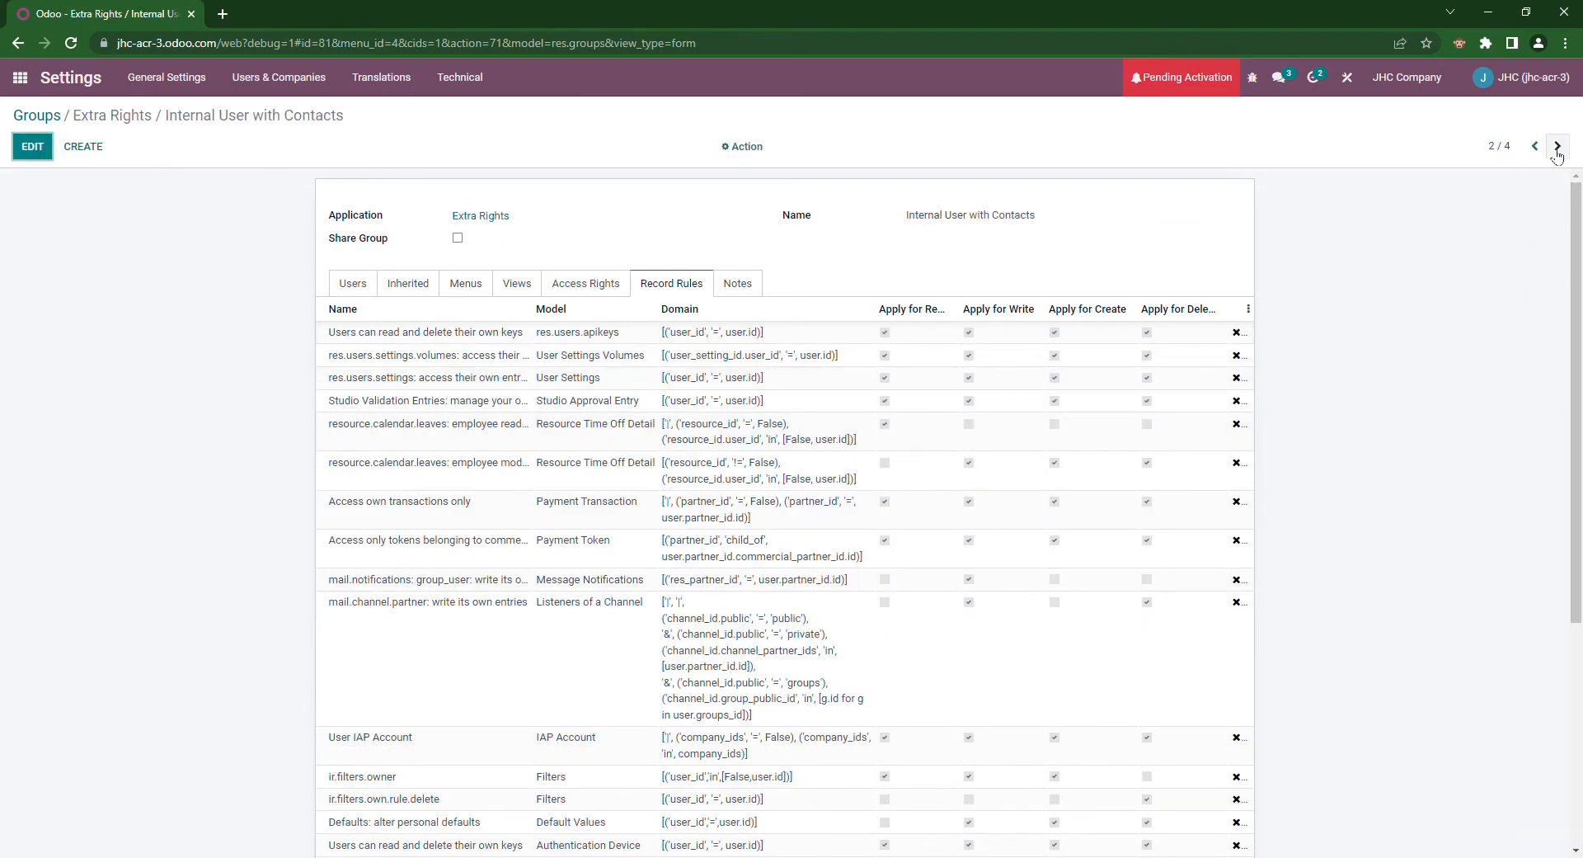
{"action": "left_click", "coordinate": [710, 311]}
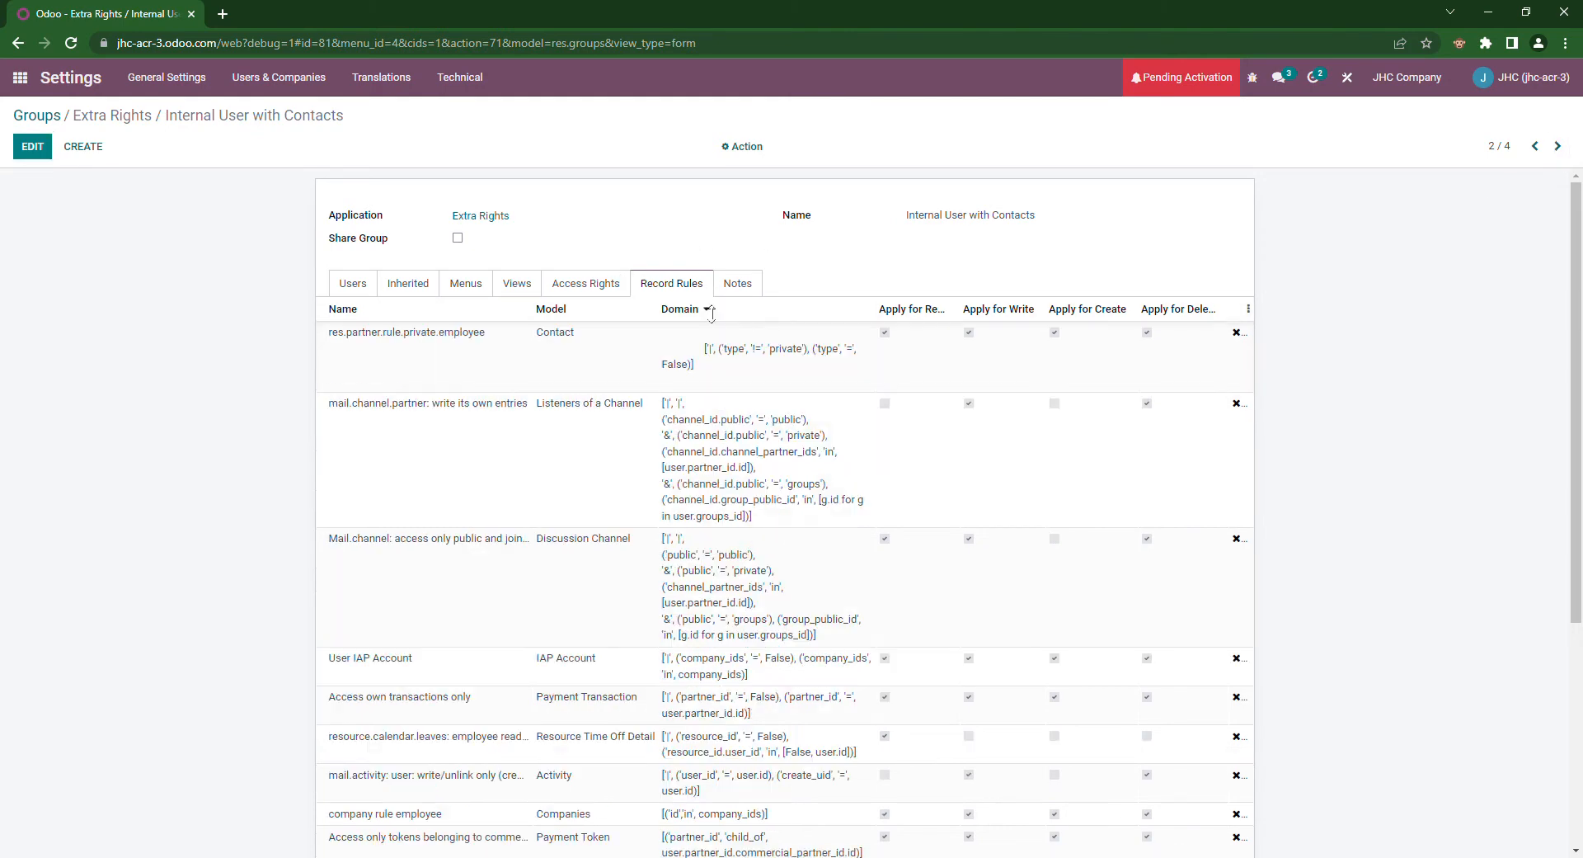
{"action": "left_click", "coordinate": [350, 287]}
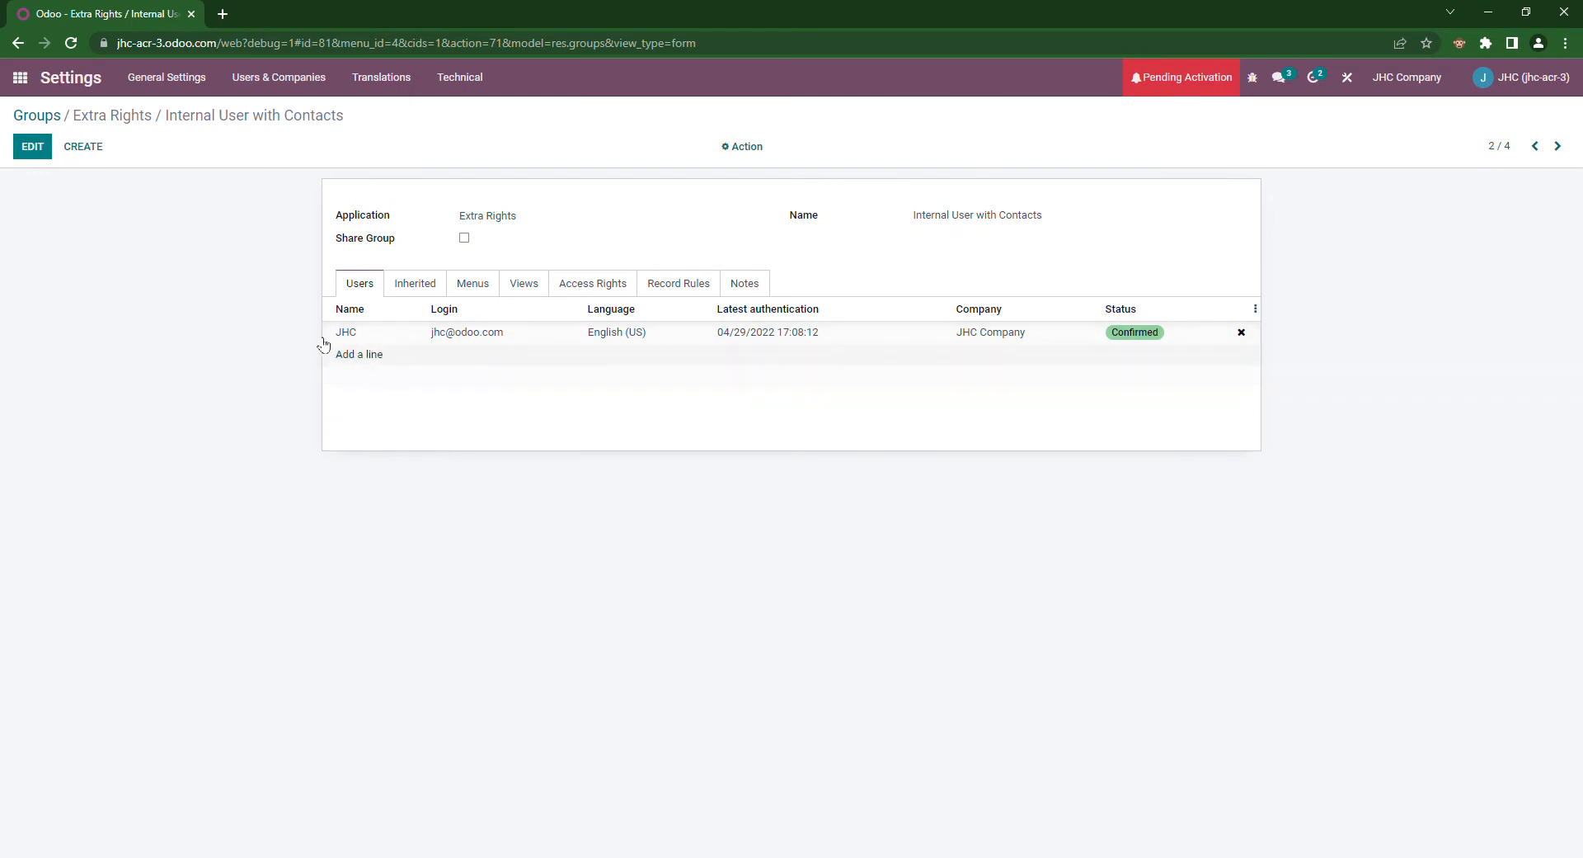
Step: From the Groups list, create a group named 'Salesperson Contacts' under Extra Rights and save it
{"action": "left_click", "coordinate": [42, 116]}
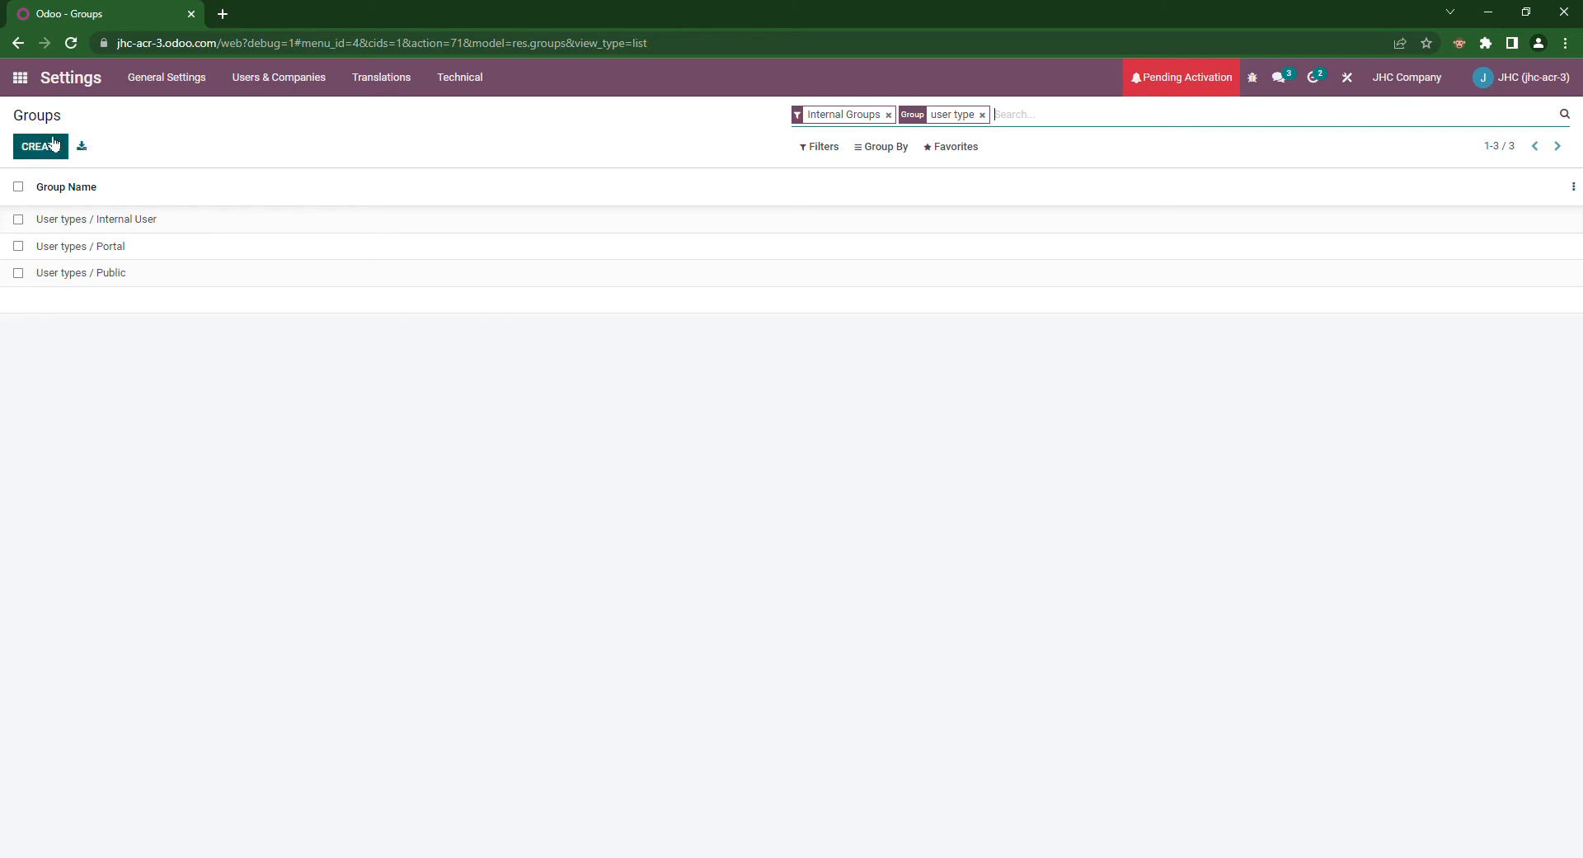
{"action": "left_click", "coordinate": [52, 144]}
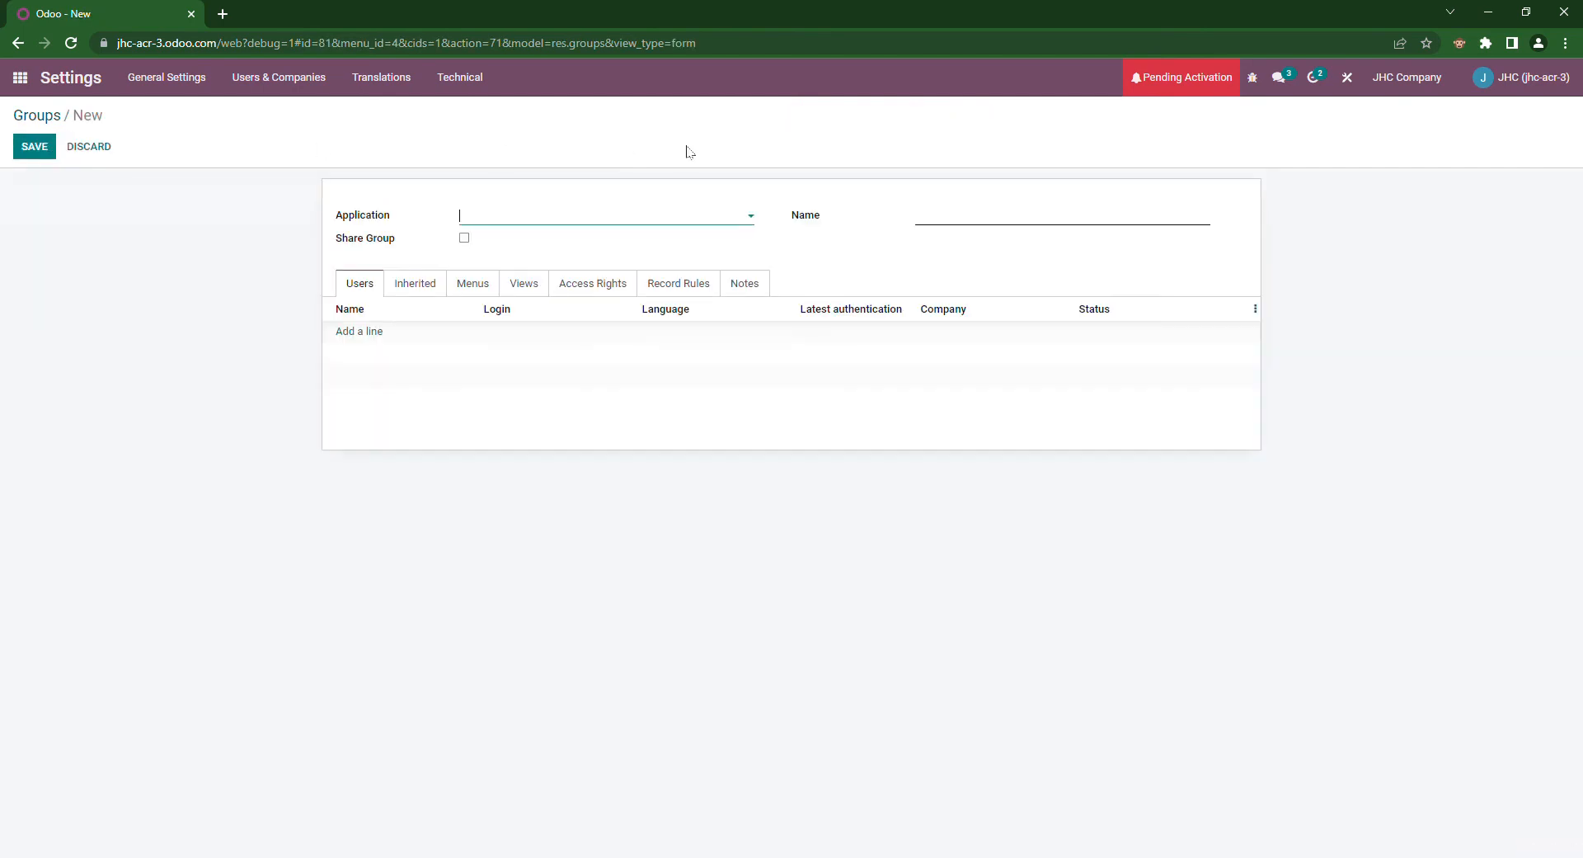
{"action": "left_click", "coordinate": [660, 219]}
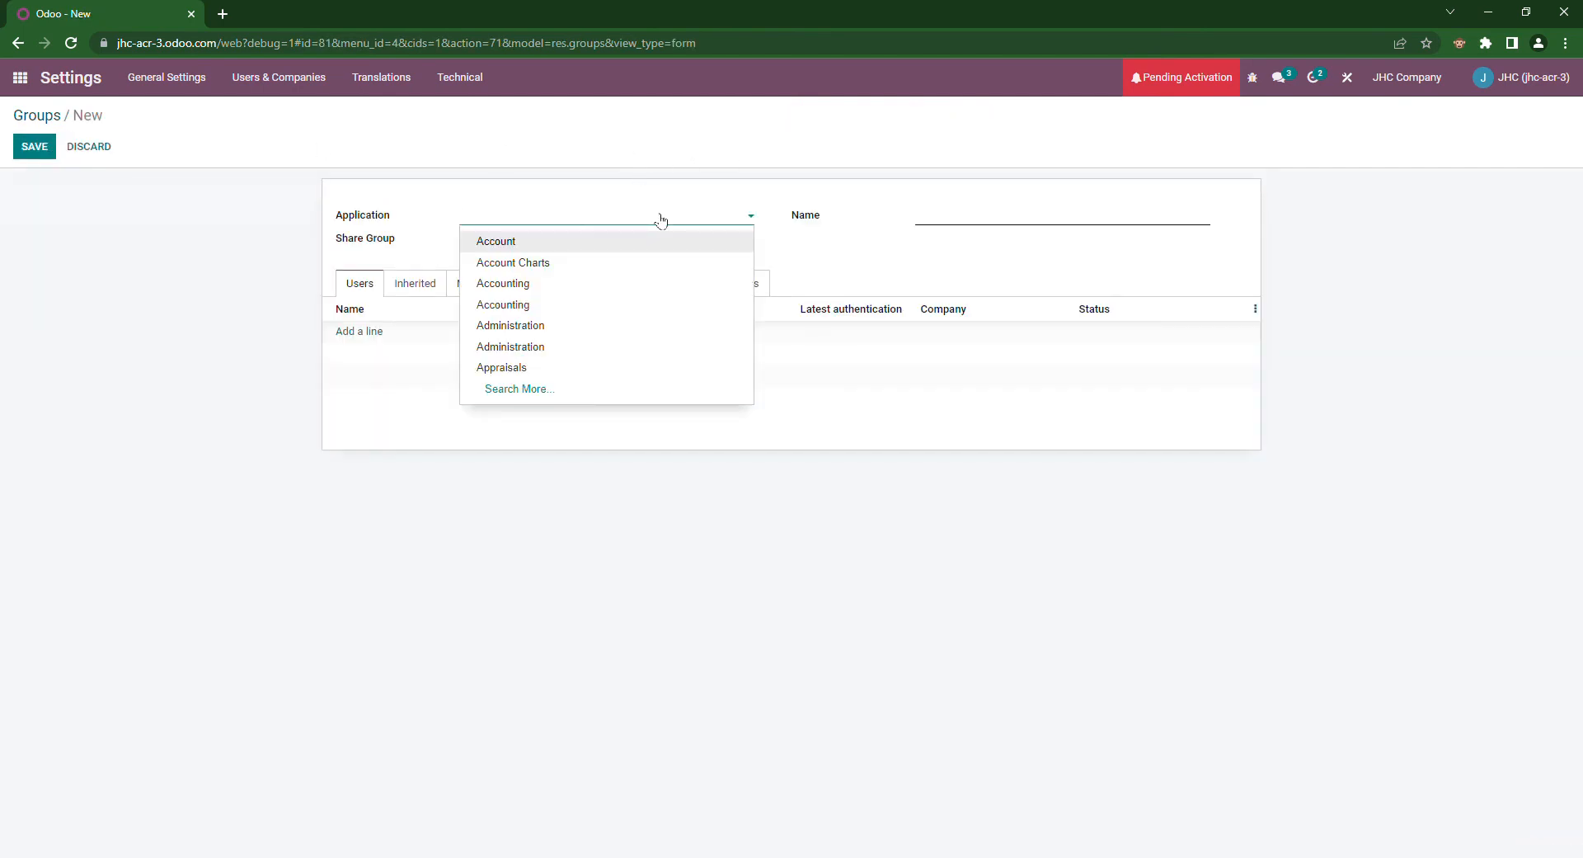
{"action": "type", "text": "Extra"}
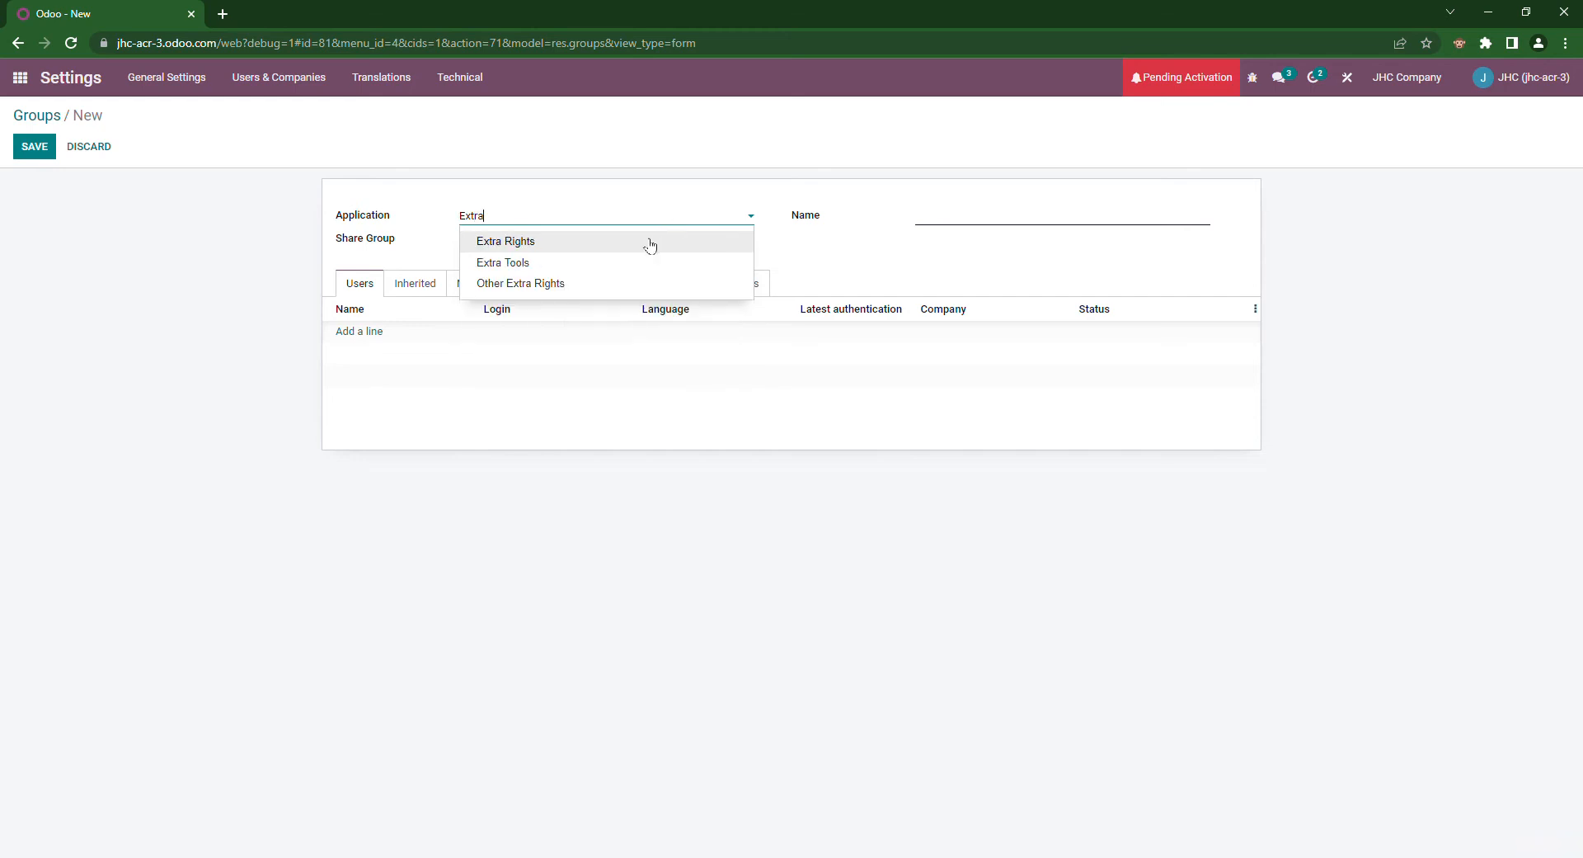
{"action": "left_click", "coordinate": [649, 240]}
{"action": "left_click", "coordinate": [961, 217]}
{"action": "type", "text": "Sa"}
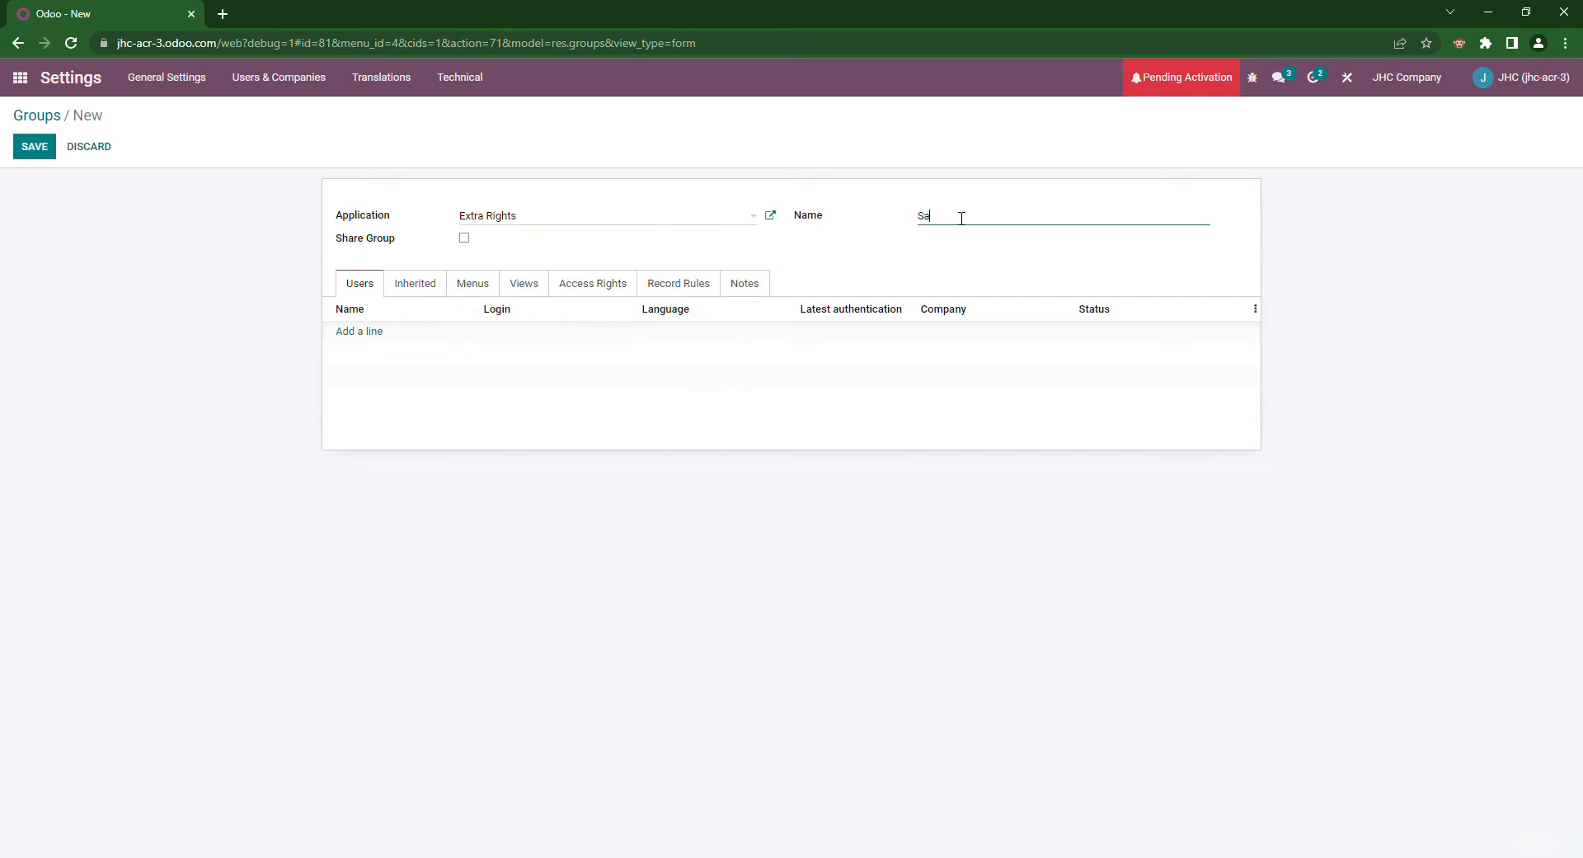
{"action": "type", "text": "lesperson Contacts"}
{"action": "left_click", "coordinate": [34, 149]}
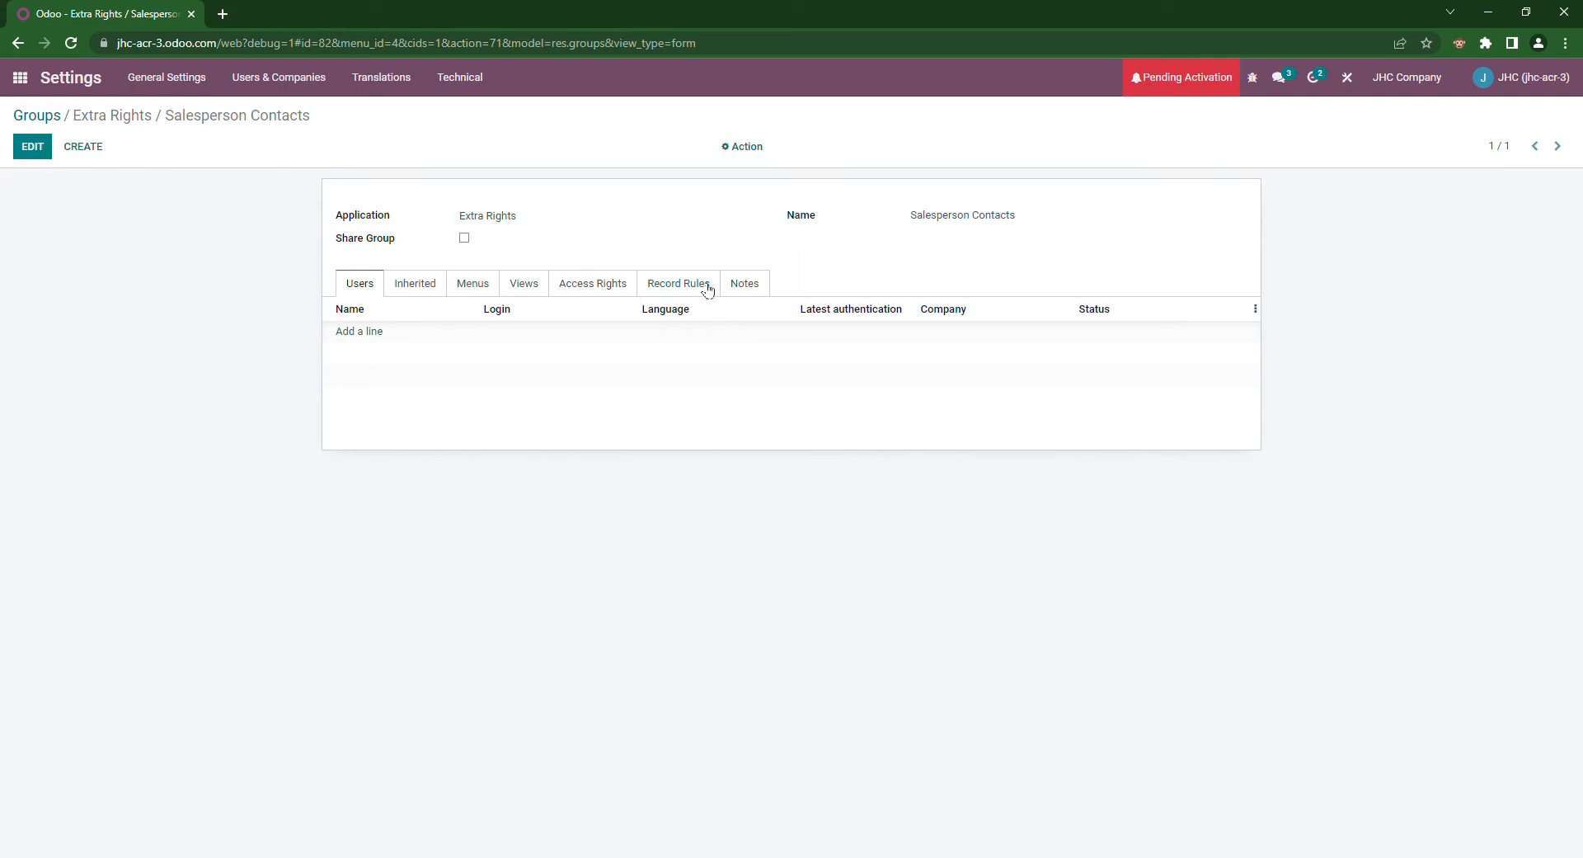
Step: In edit mode, add a line on the group's Record Rules tab to list the 96 existing rules
{"action": "left_click", "coordinate": [704, 284]}
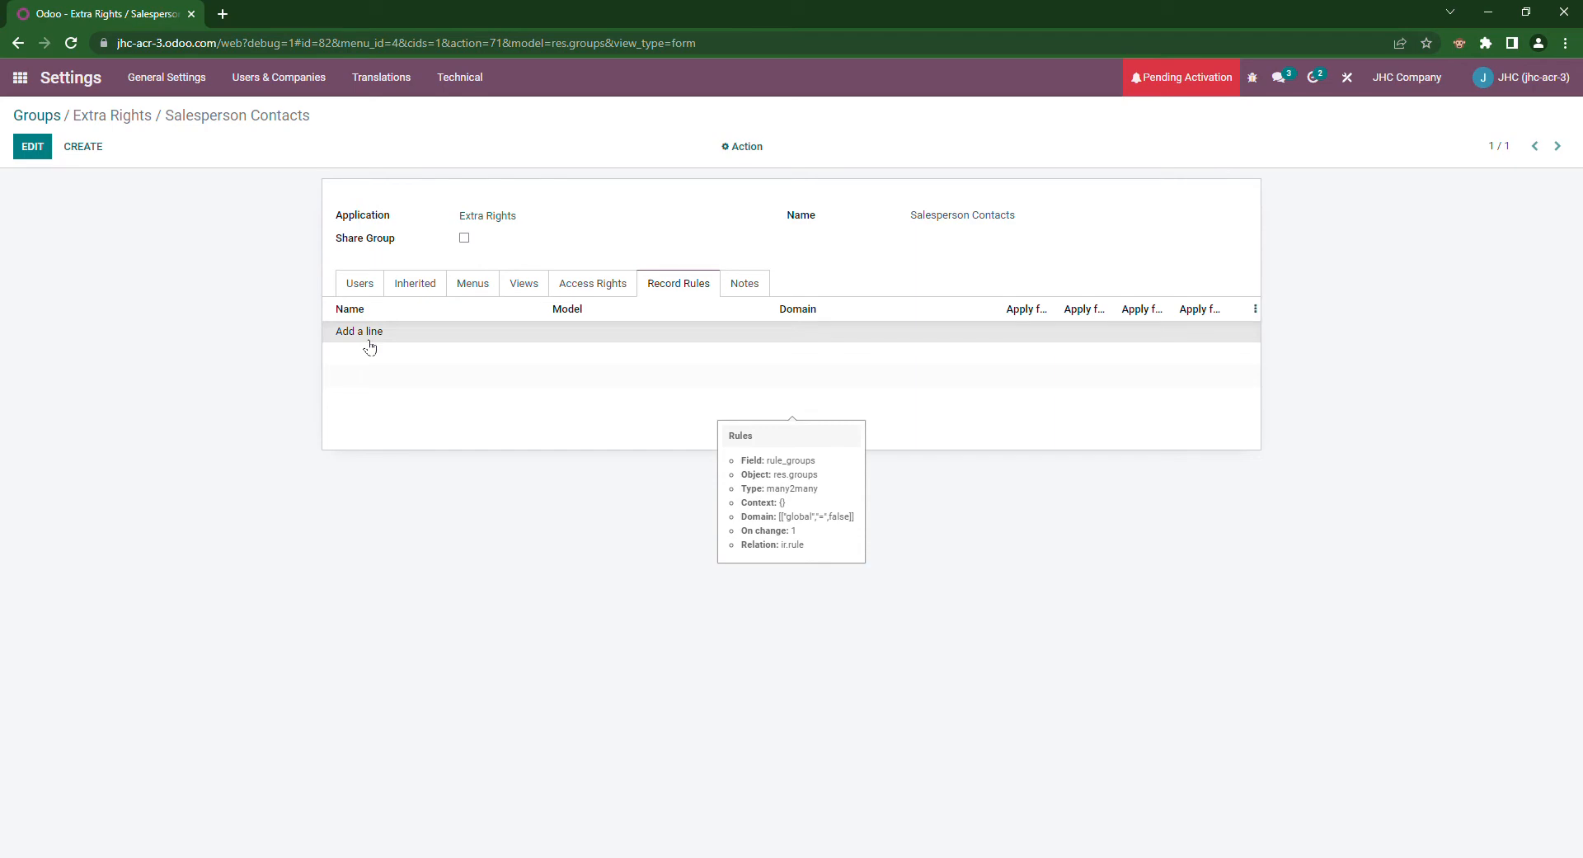
{"action": "key", "text": "alt+a"}
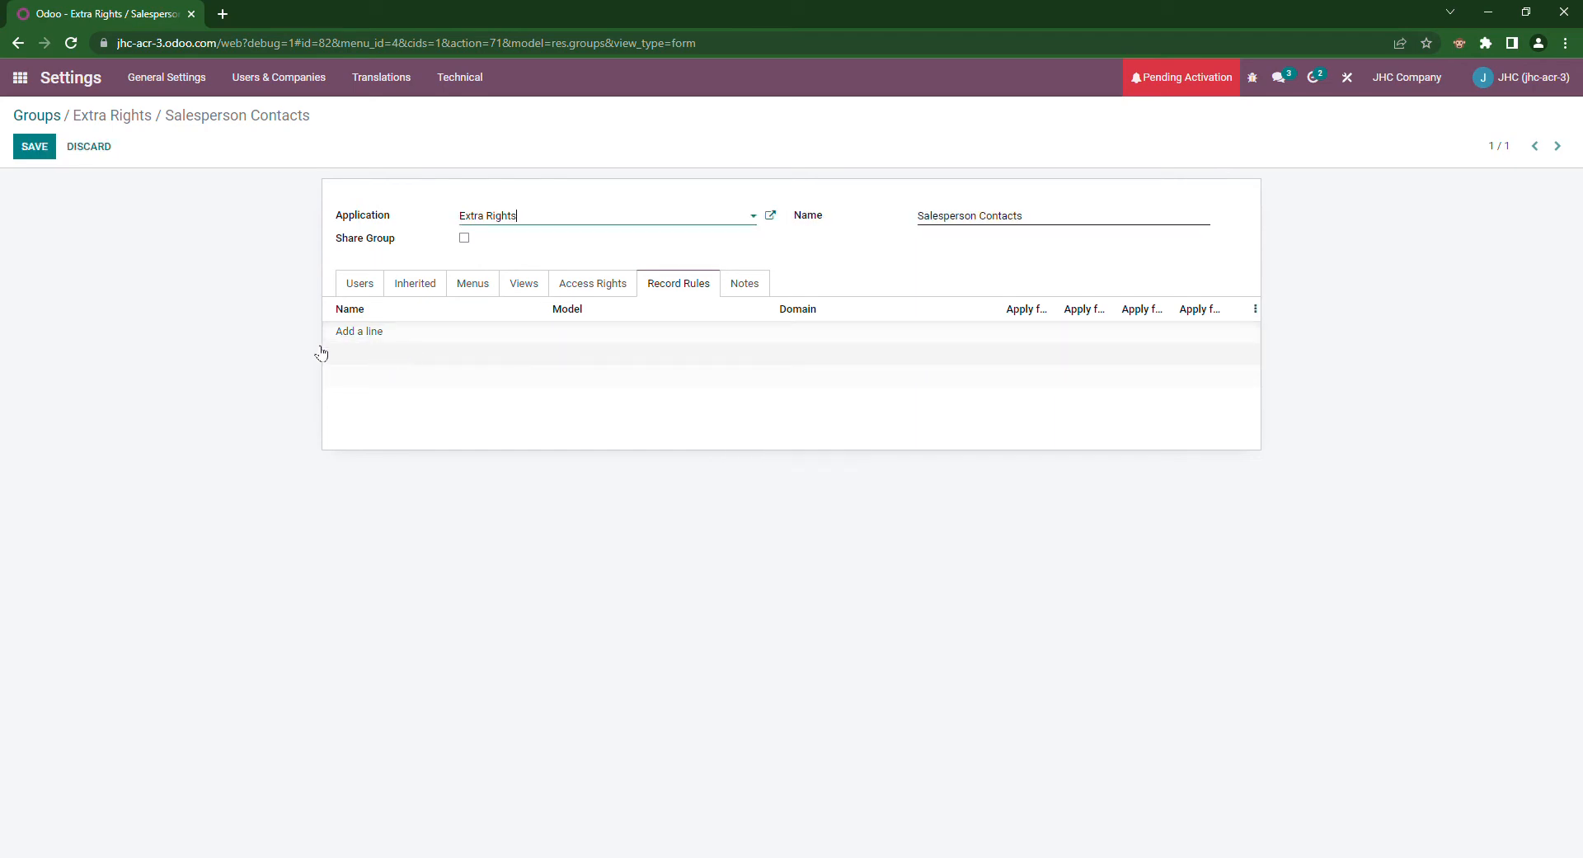
{"action": "left_click", "coordinate": [365, 338]}
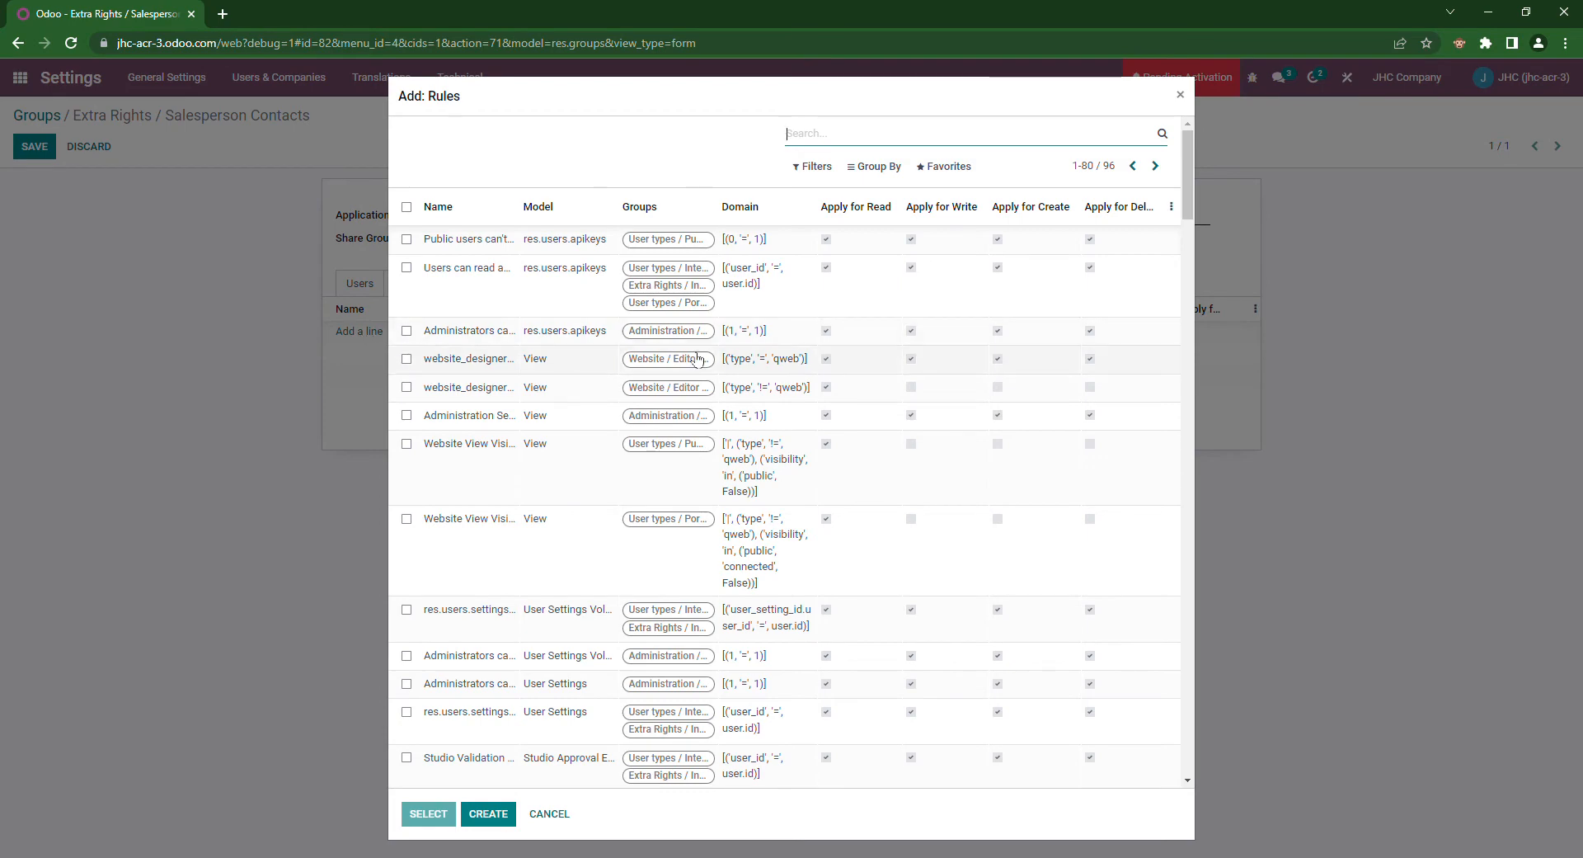
Step: Create a record rule 'Sales Person Vendor' on the Contact model and save it into the group
{"action": "left_click", "coordinate": [510, 815]}
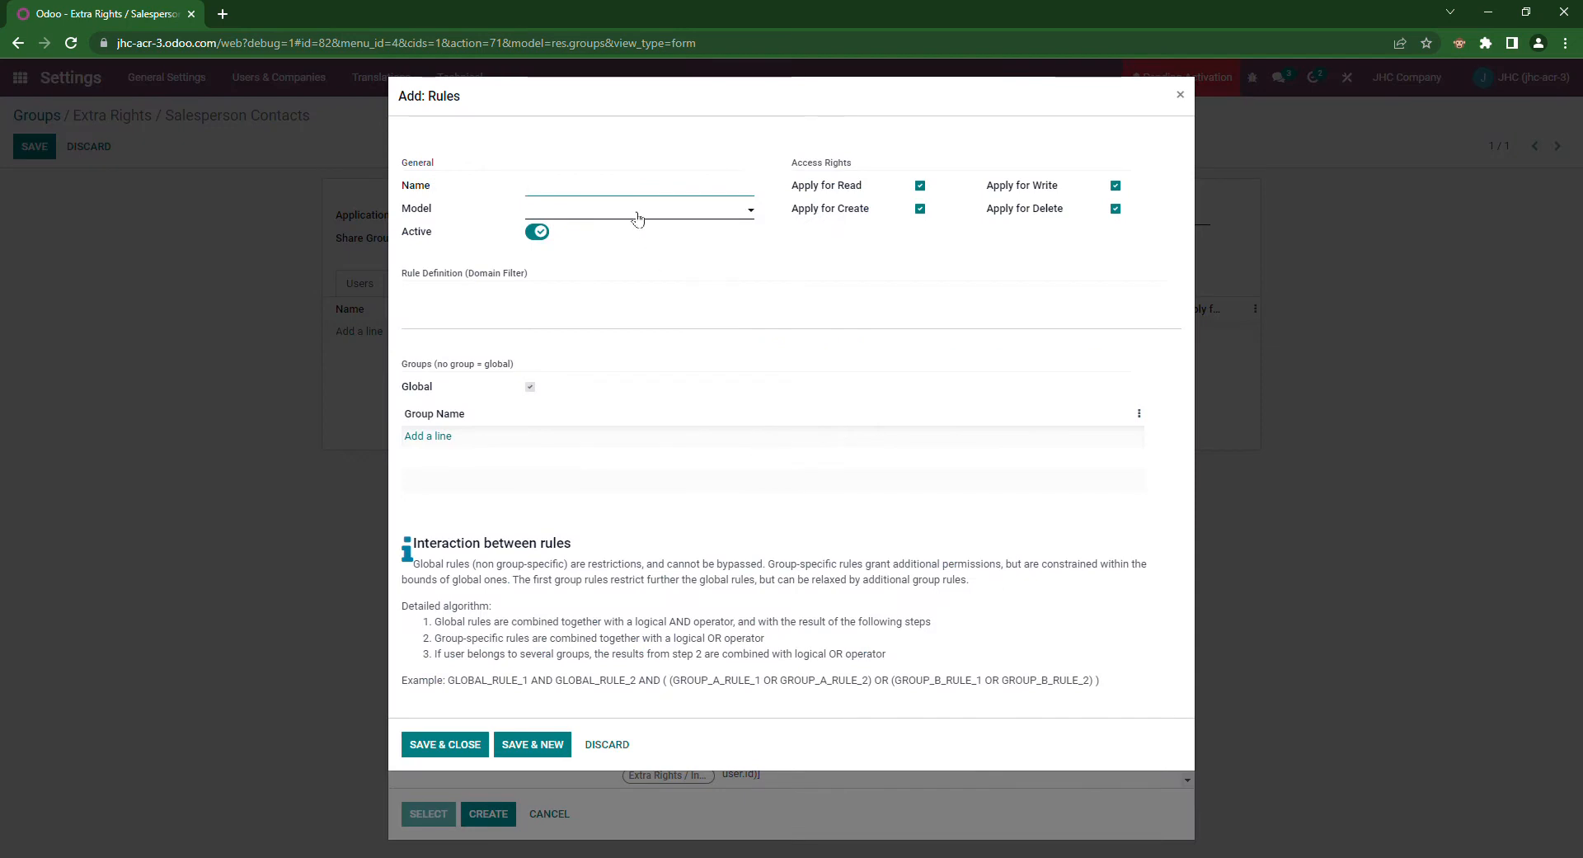
{"action": "type", "text": "Sales Person Vendor"}
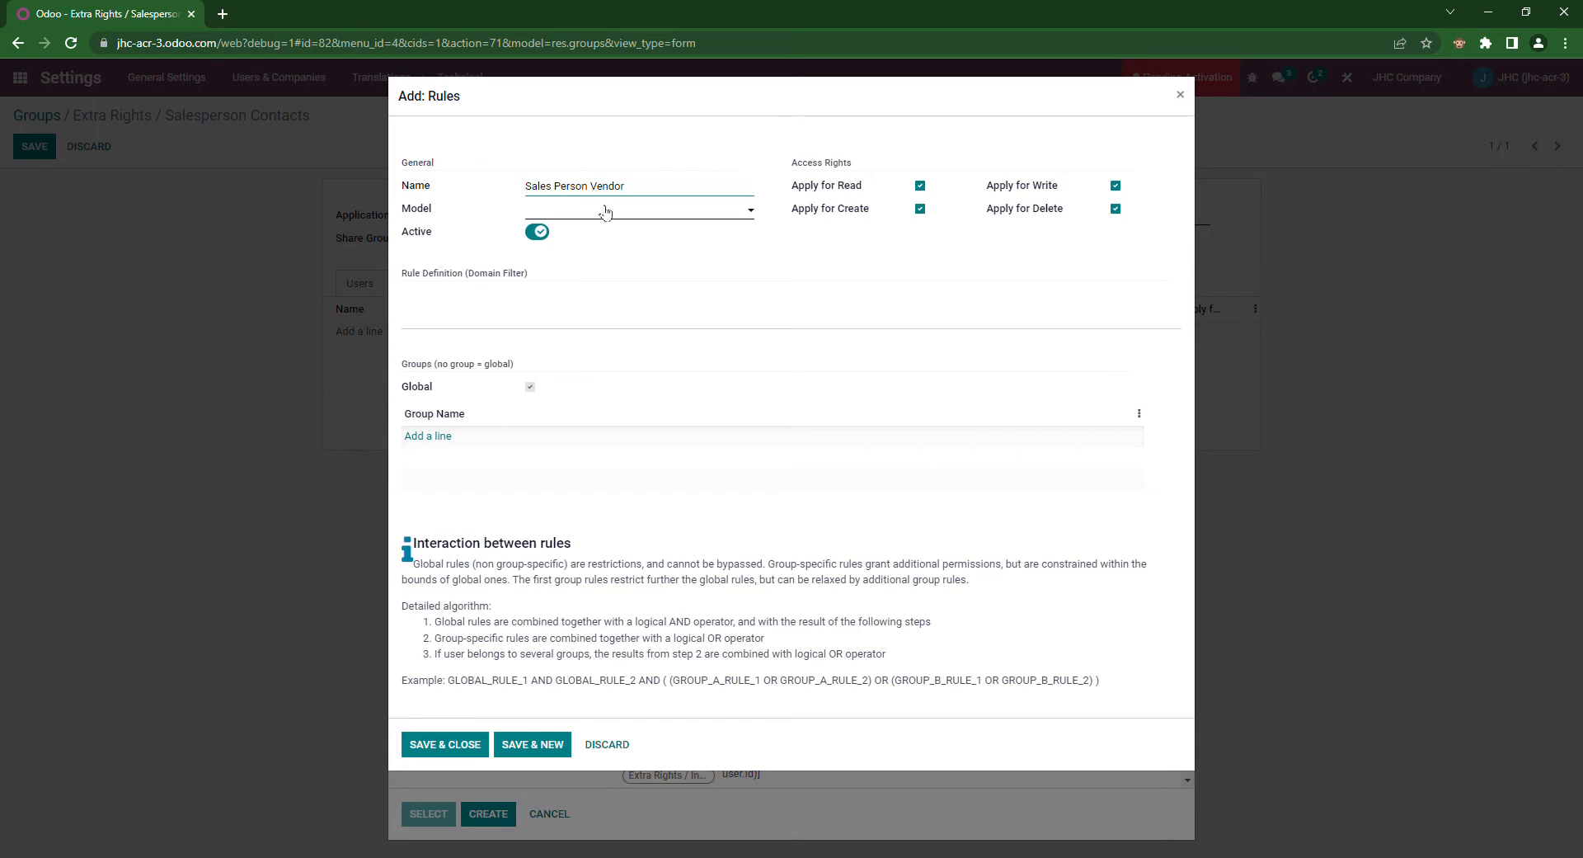
{"action": "left_click", "coordinate": [606, 211]}
{"action": "type", "text": "cont"}
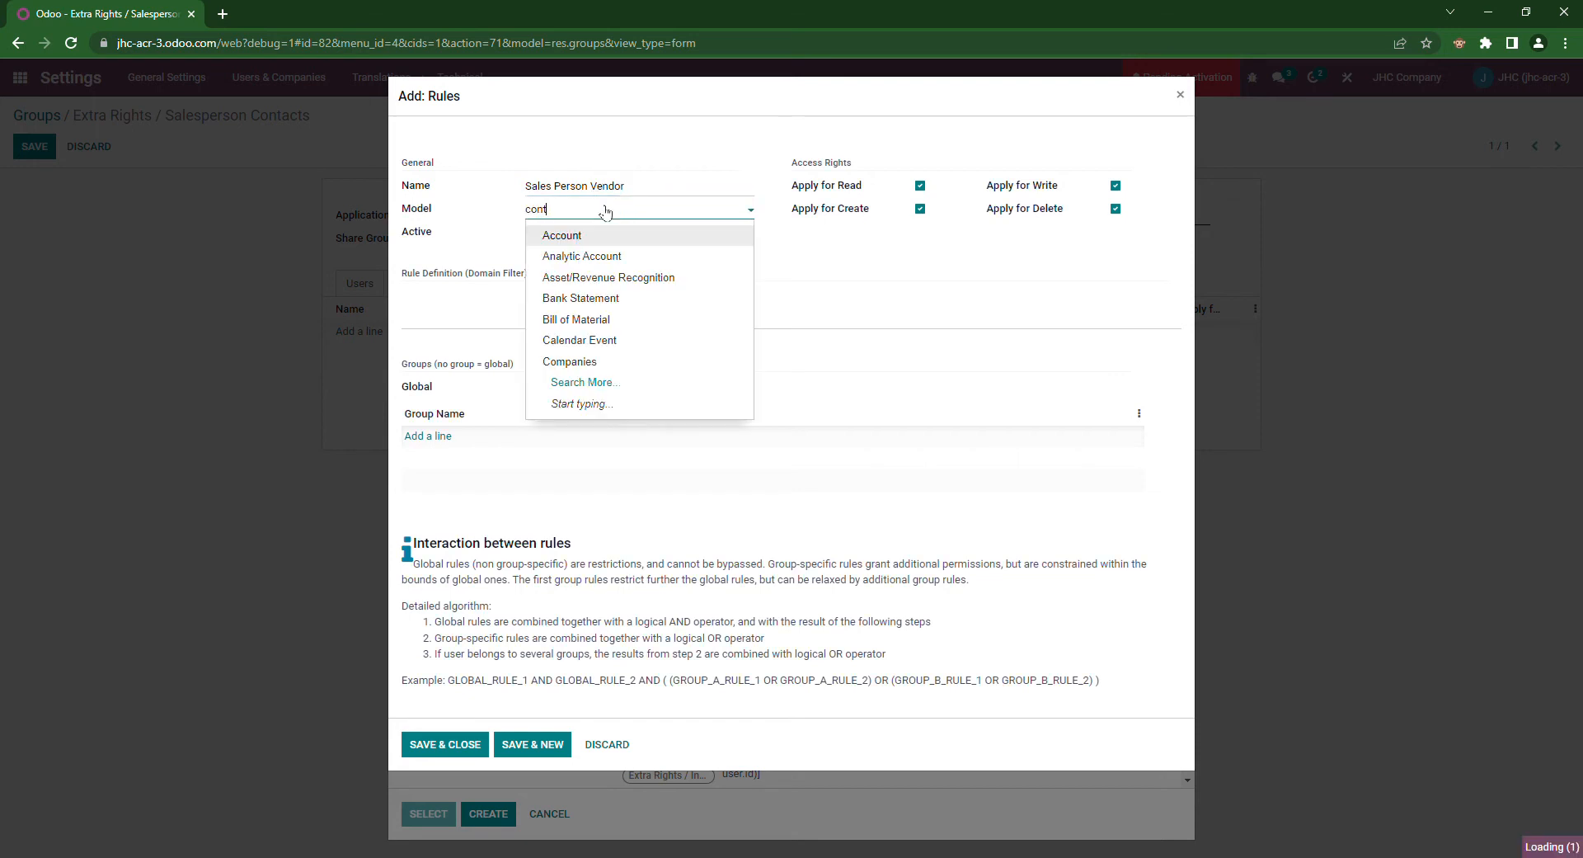
{"action": "left_click", "coordinate": [606, 235]}
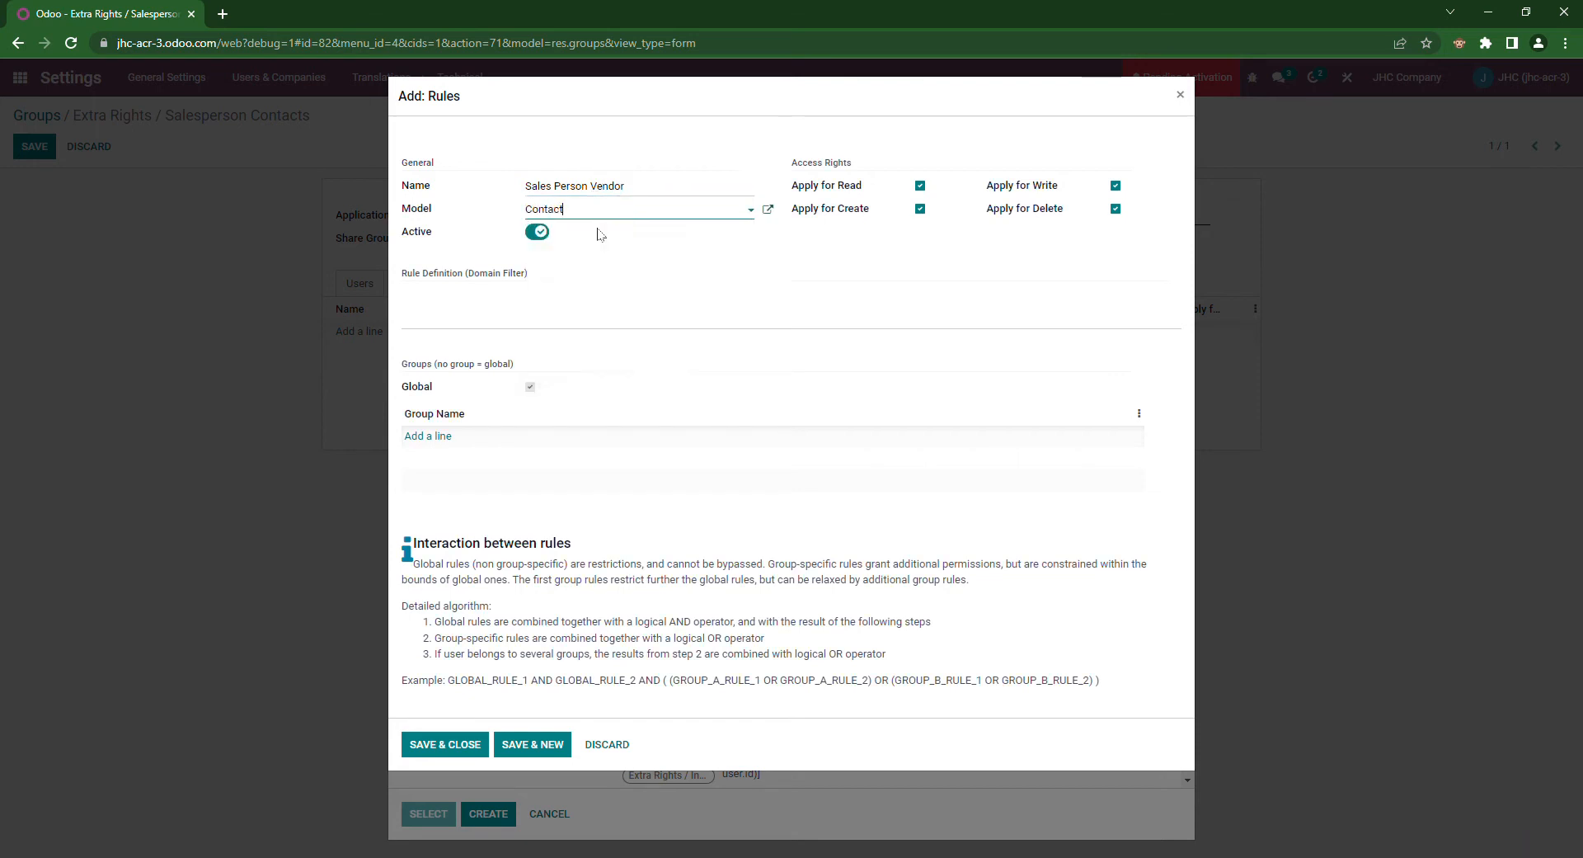
{"action": "left_click", "coordinate": [488, 738]}
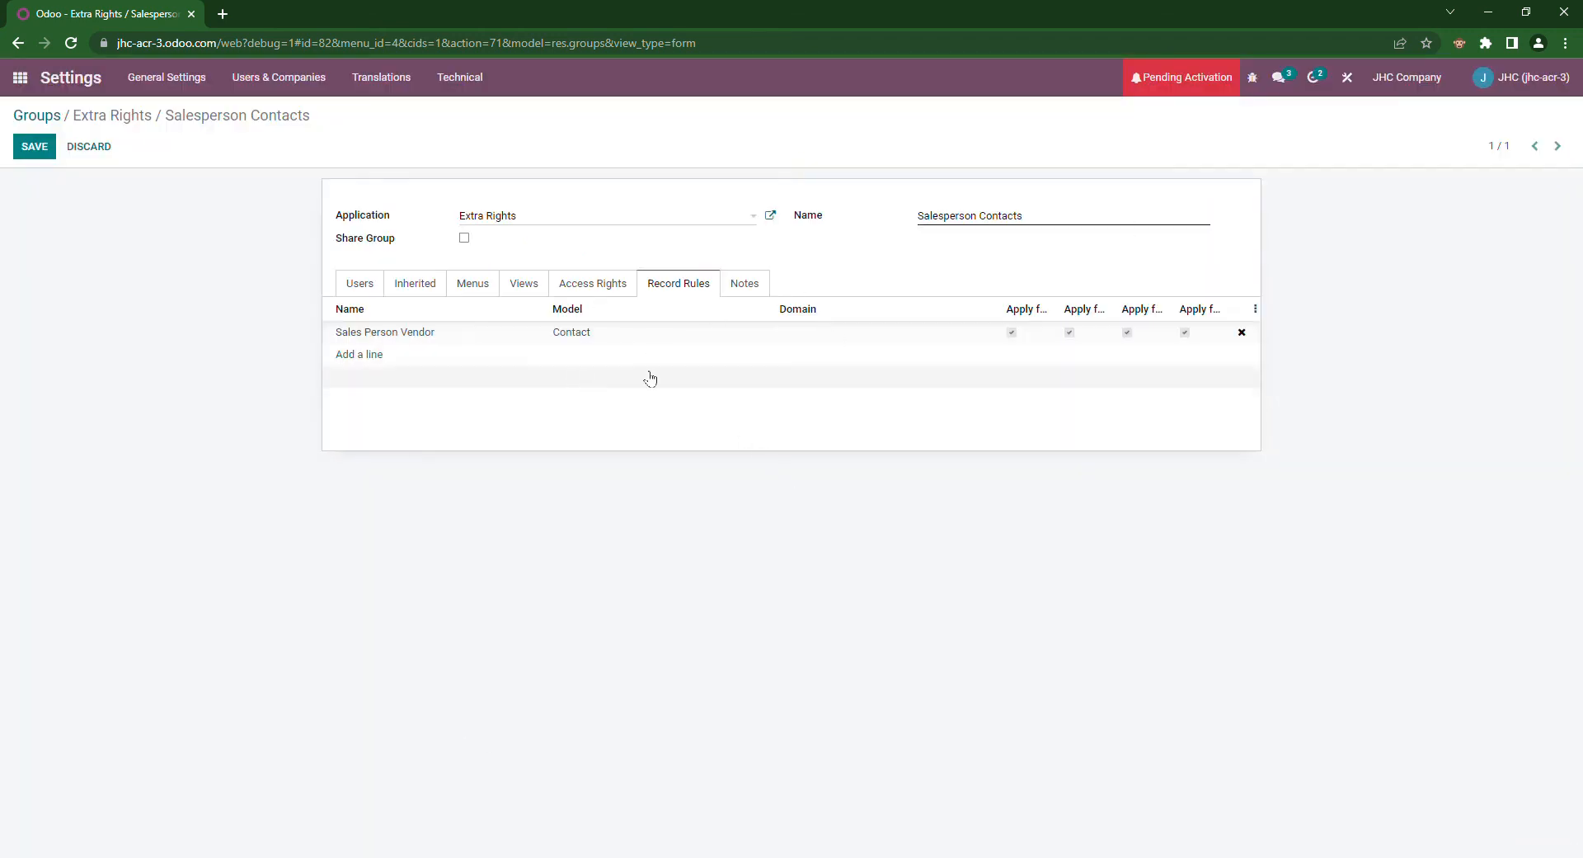
Step: Give the Sales Person Vendor rule the domain ['|',('supplier_rank','=','0'),('supplier_rank','=',False)]
{"action": "left_click", "coordinate": [826, 342]}
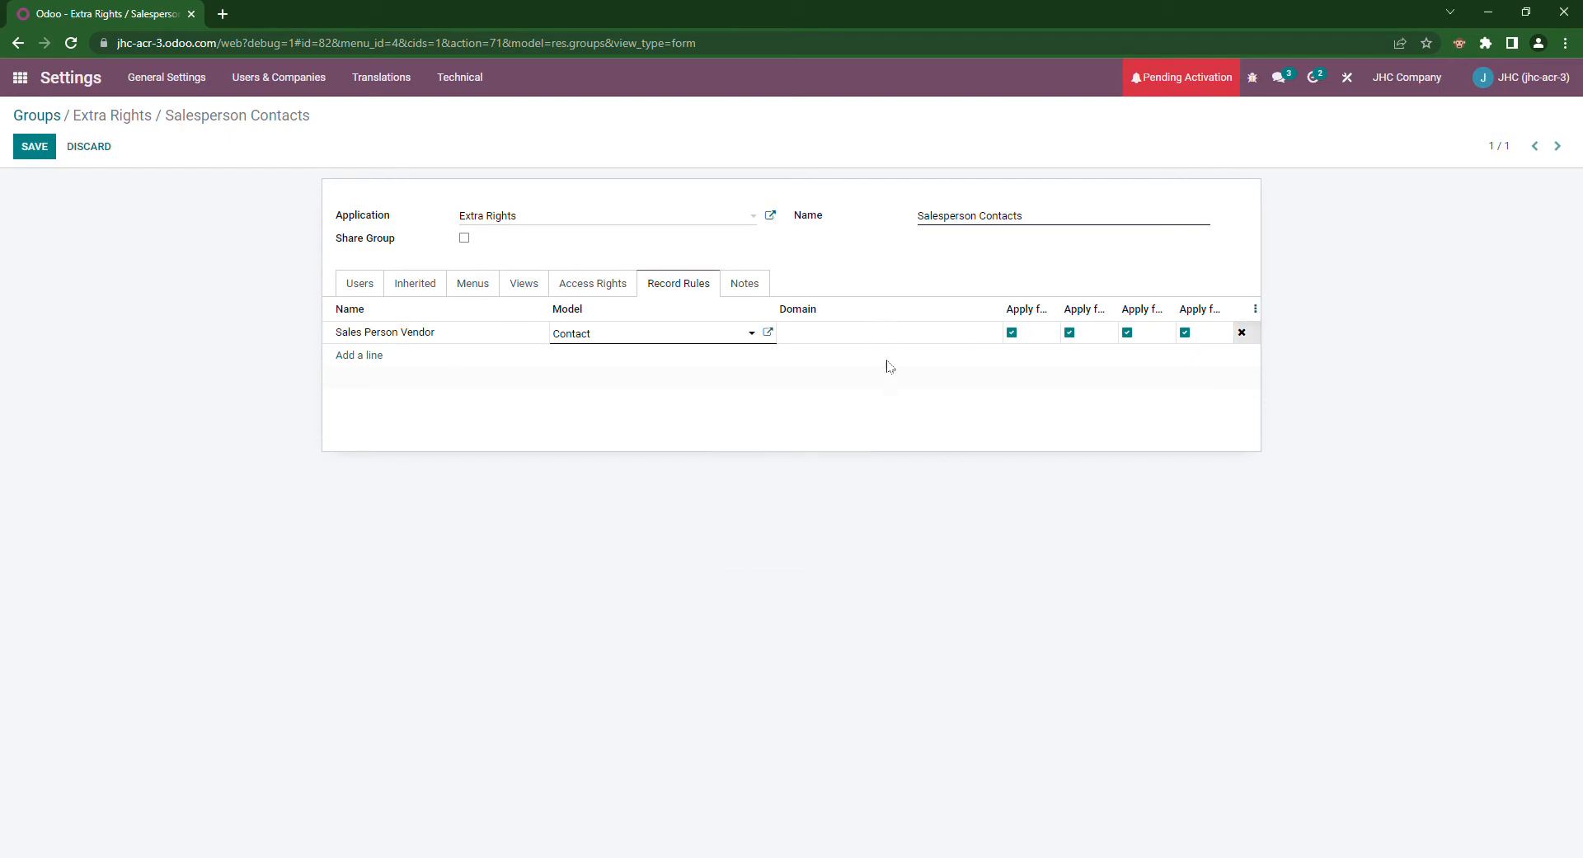
{"action": "type", "text": "['|',('supplier_rank','=','0'), ('supplier_rank','=',False)]"}
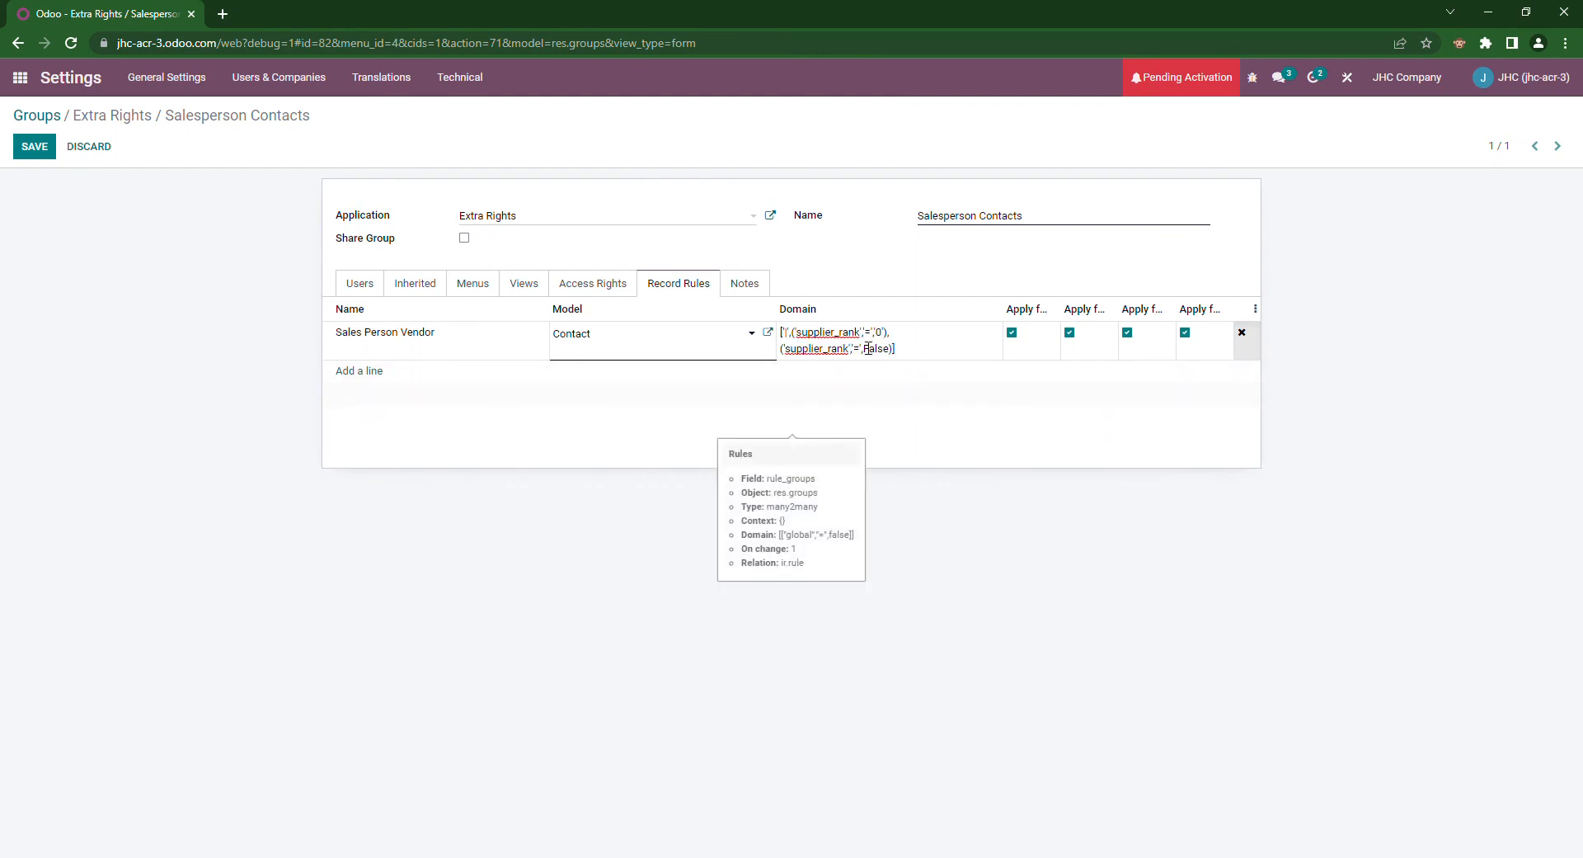
{"action": "left_click_drag", "start_coordinate": [782, 336], "coordinate": [793, 341]}
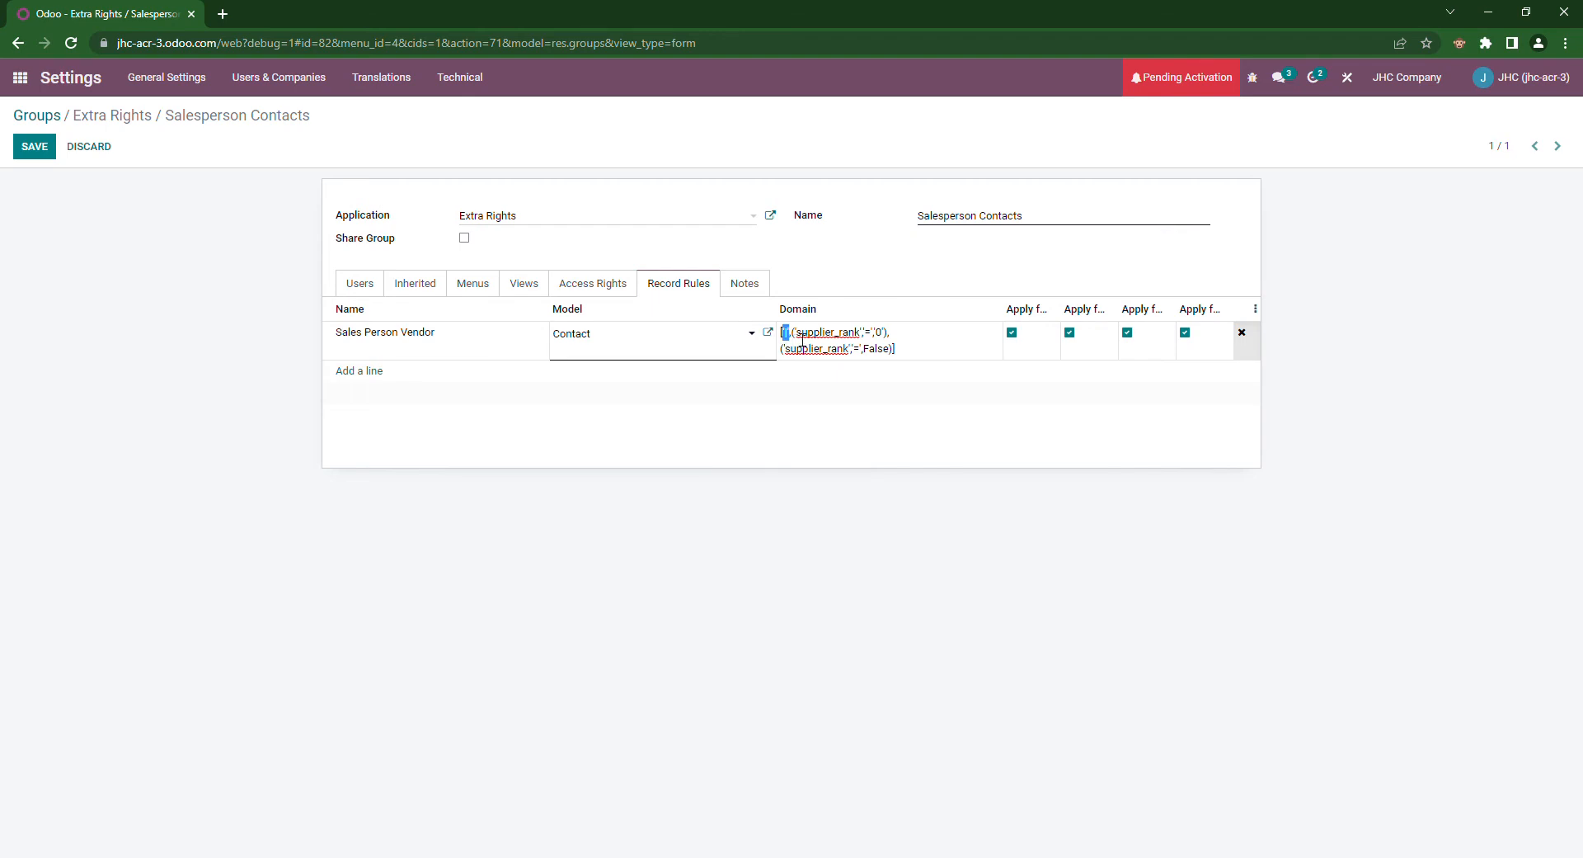
{"action": "left_click", "coordinate": [851, 341]}
{"action": "left_click", "coordinate": [363, 371]}
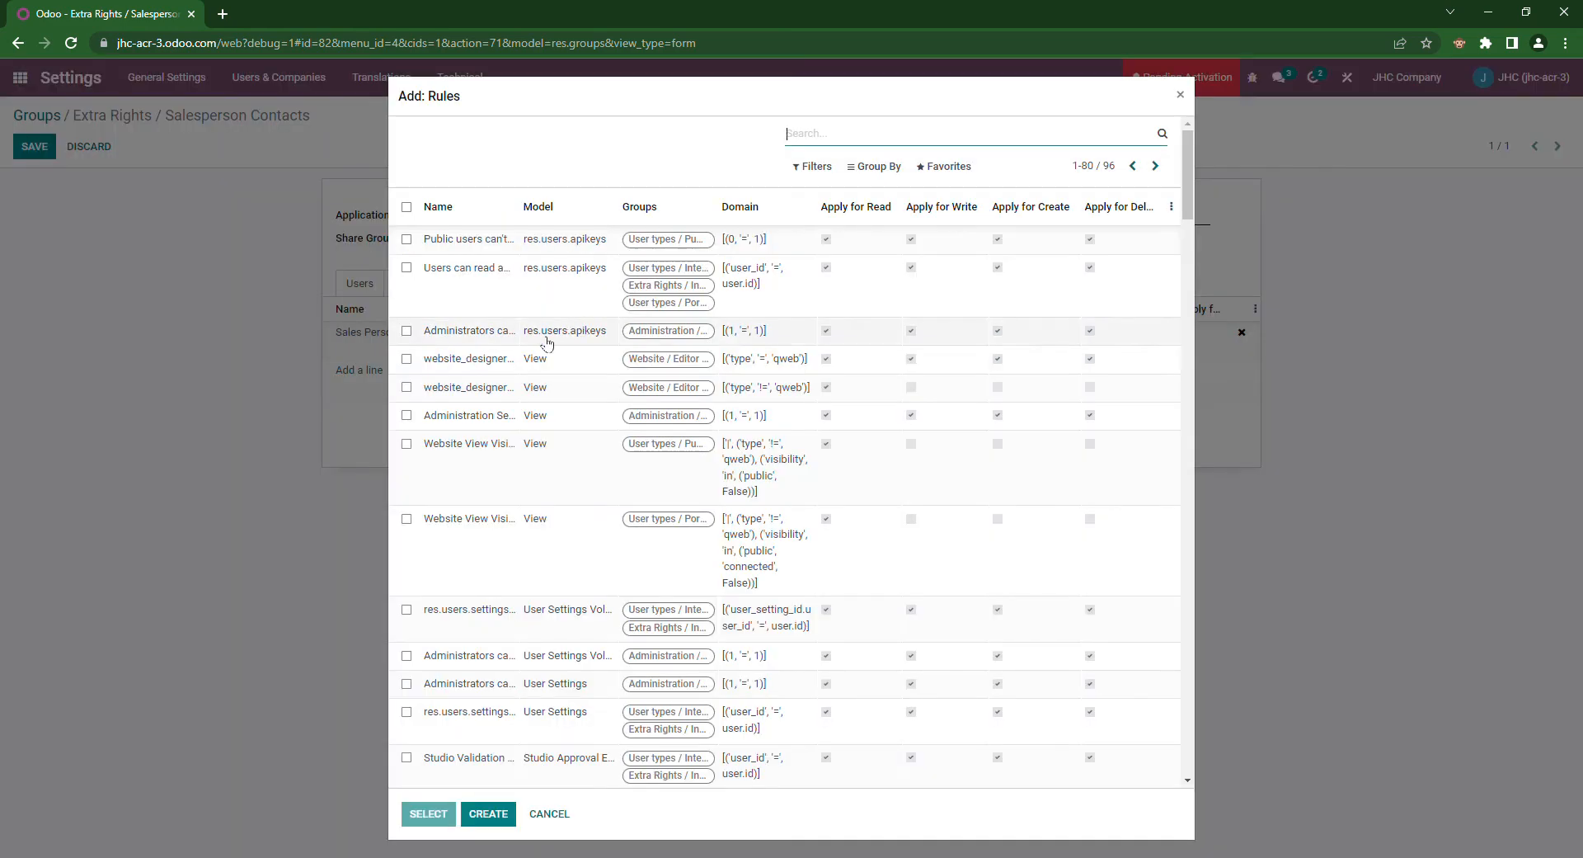
Step: Create a second Contact-model rule named 'Salesperson Own Contacts' and save it into the group
{"action": "left_click", "coordinate": [488, 814]}
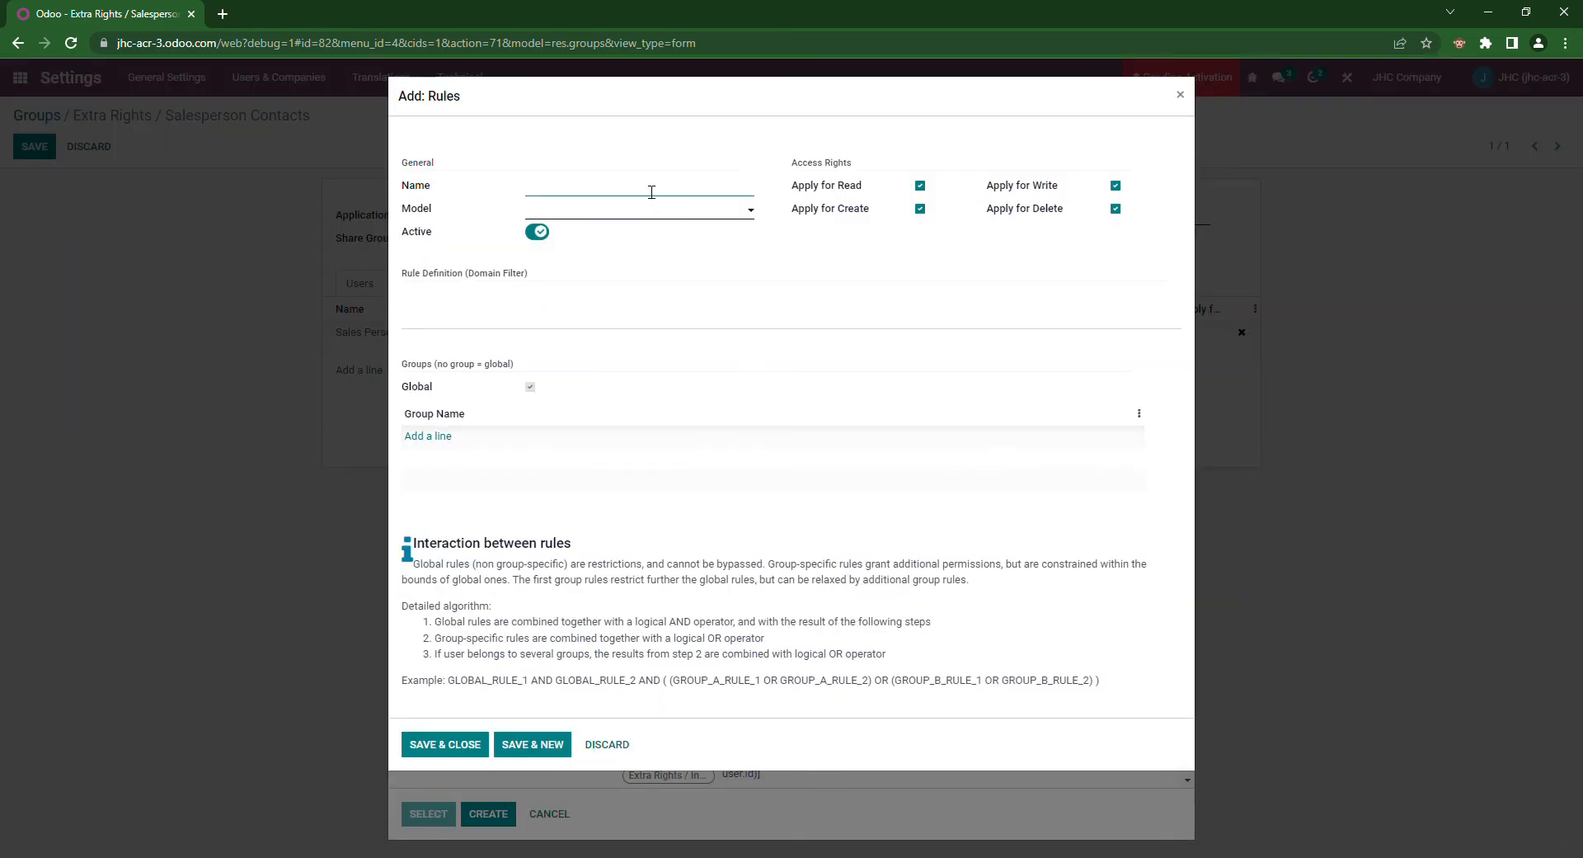
{"action": "type", "text": "Salesperson Own Contacts"}
{"action": "left_click", "coordinate": [650, 212]}
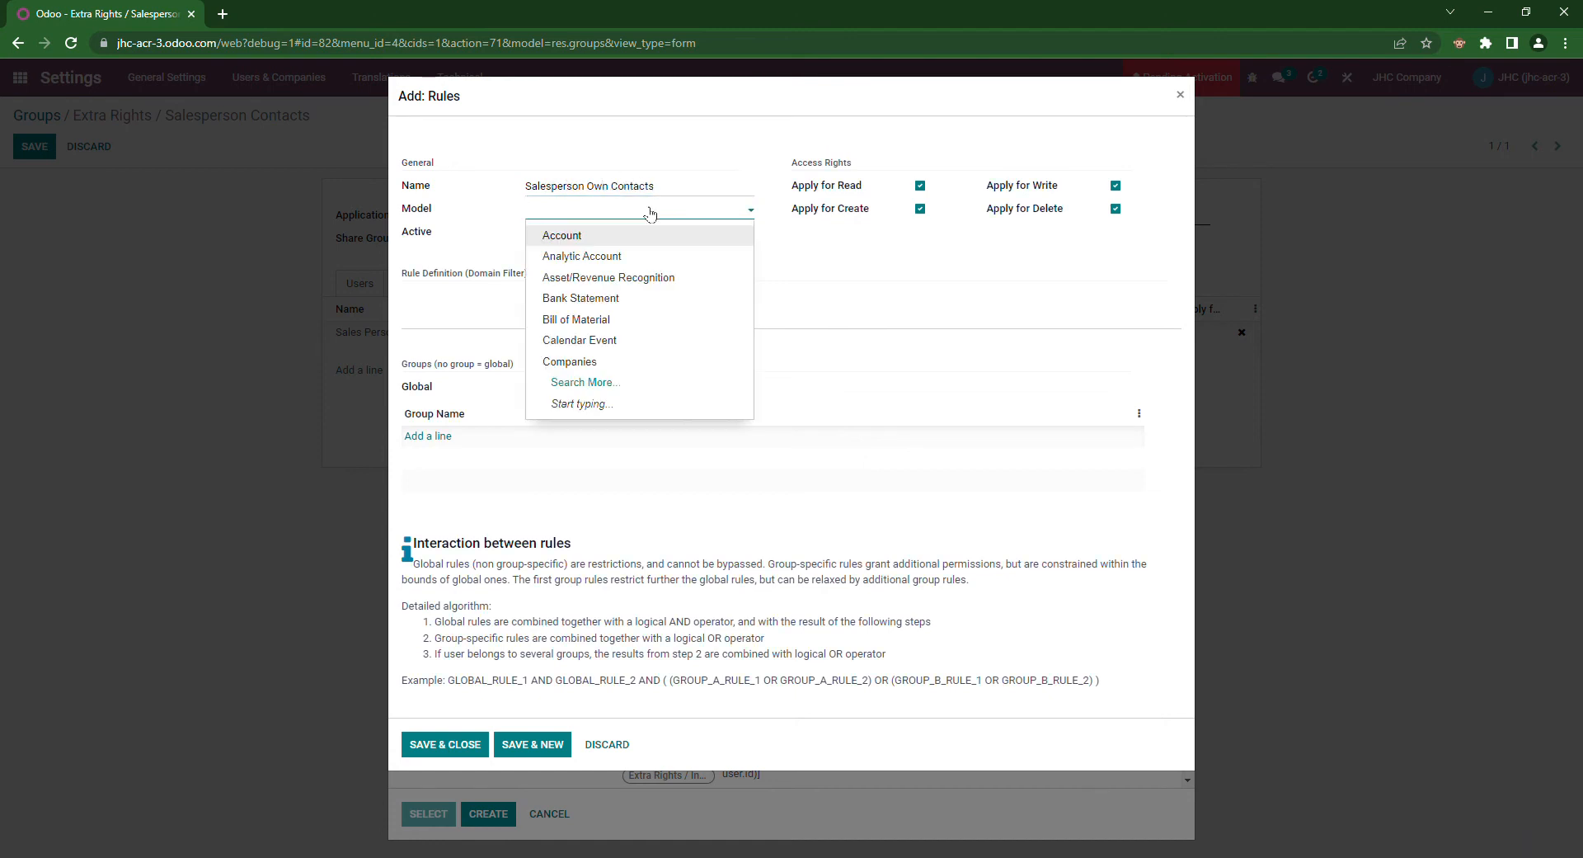
{"action": "type", "text": "Conta"}
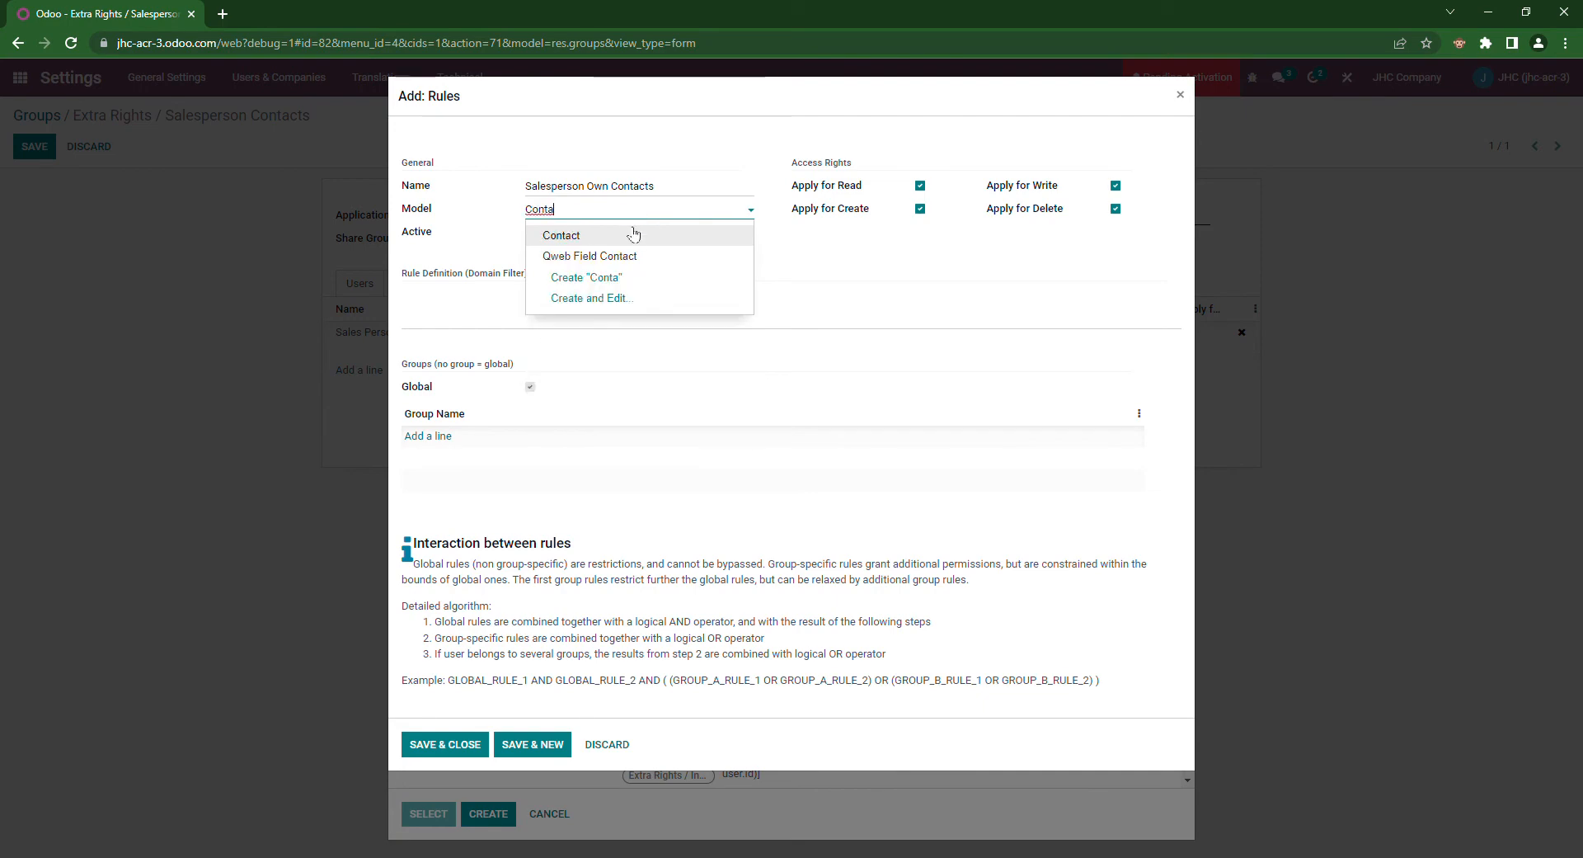
{"action": "left_click", "coordinate": [633, 235]}
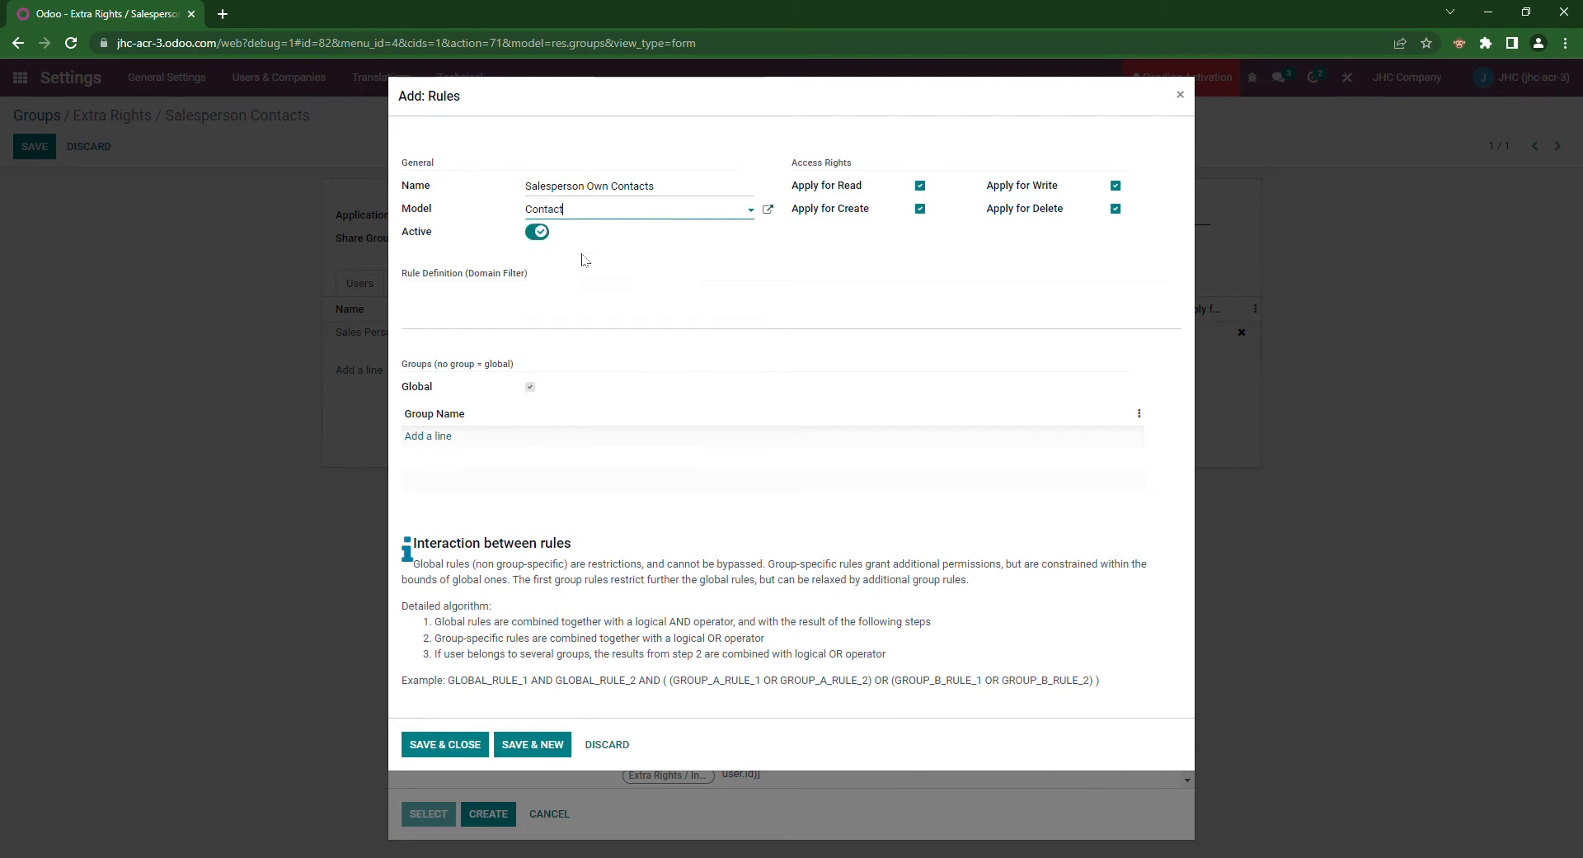
{"action": "left_click", "coordinate": [478, 741]}
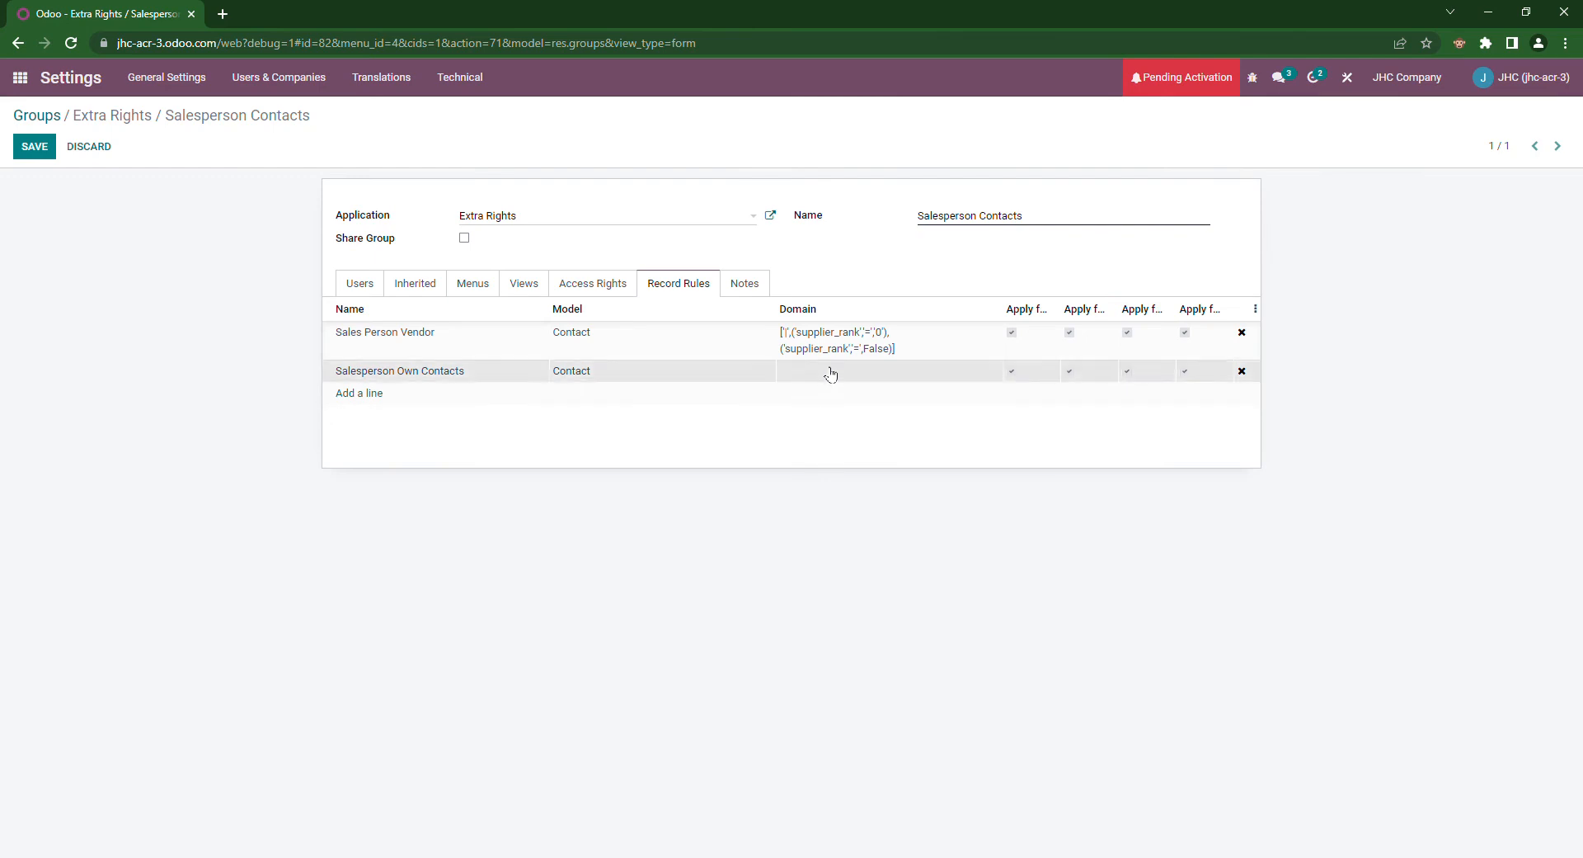
{"action": "left_click", "coordinate": [830, 373]}
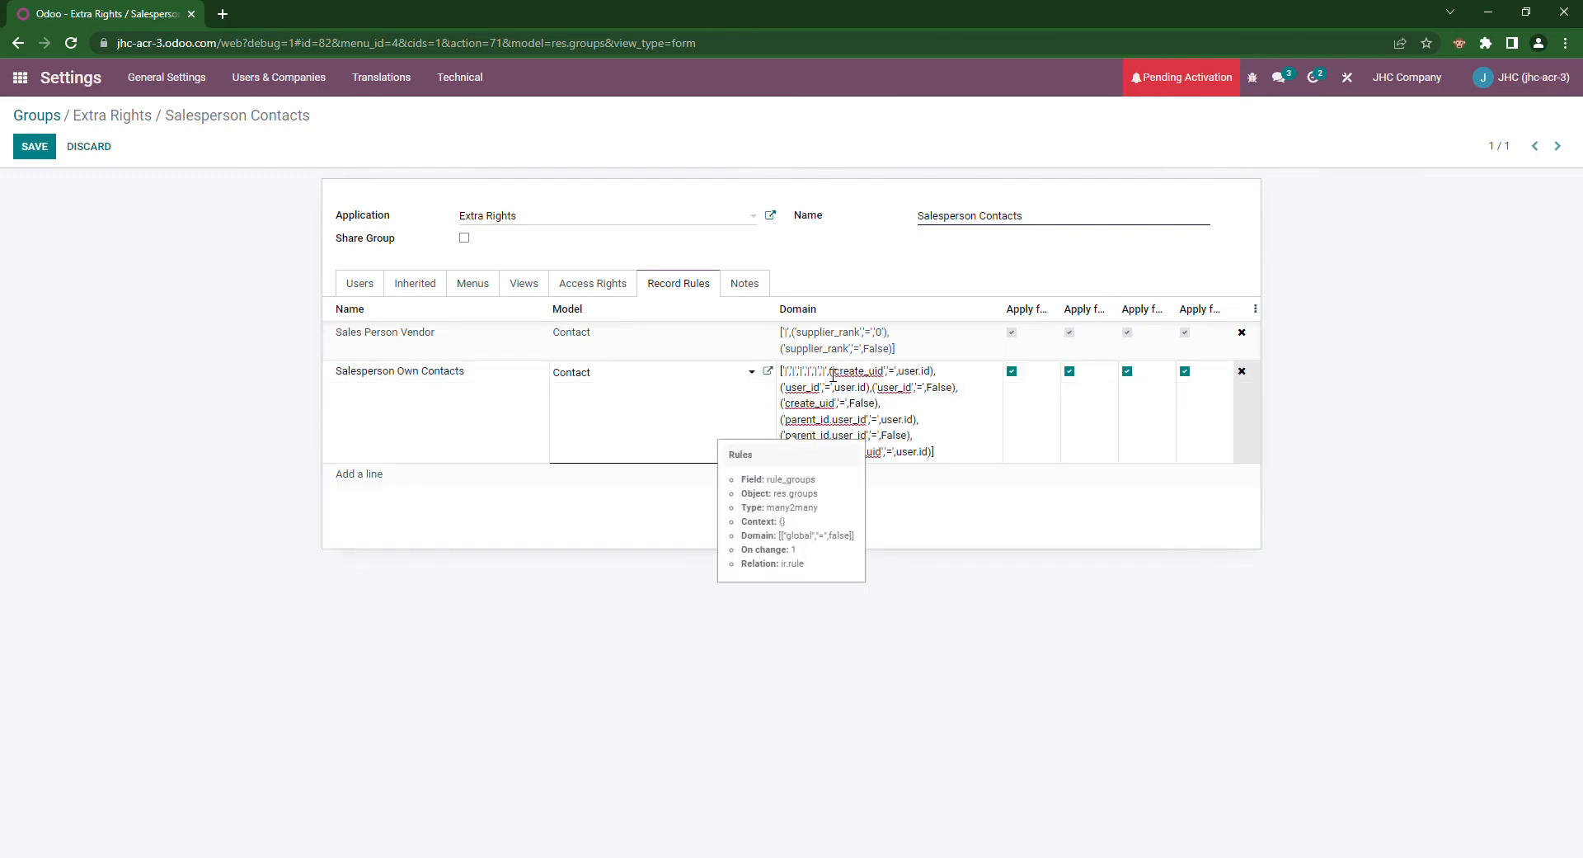
{"action": "left_click_drag", "start_coordinate": [904, 426], "coordinate": [908, 425]}
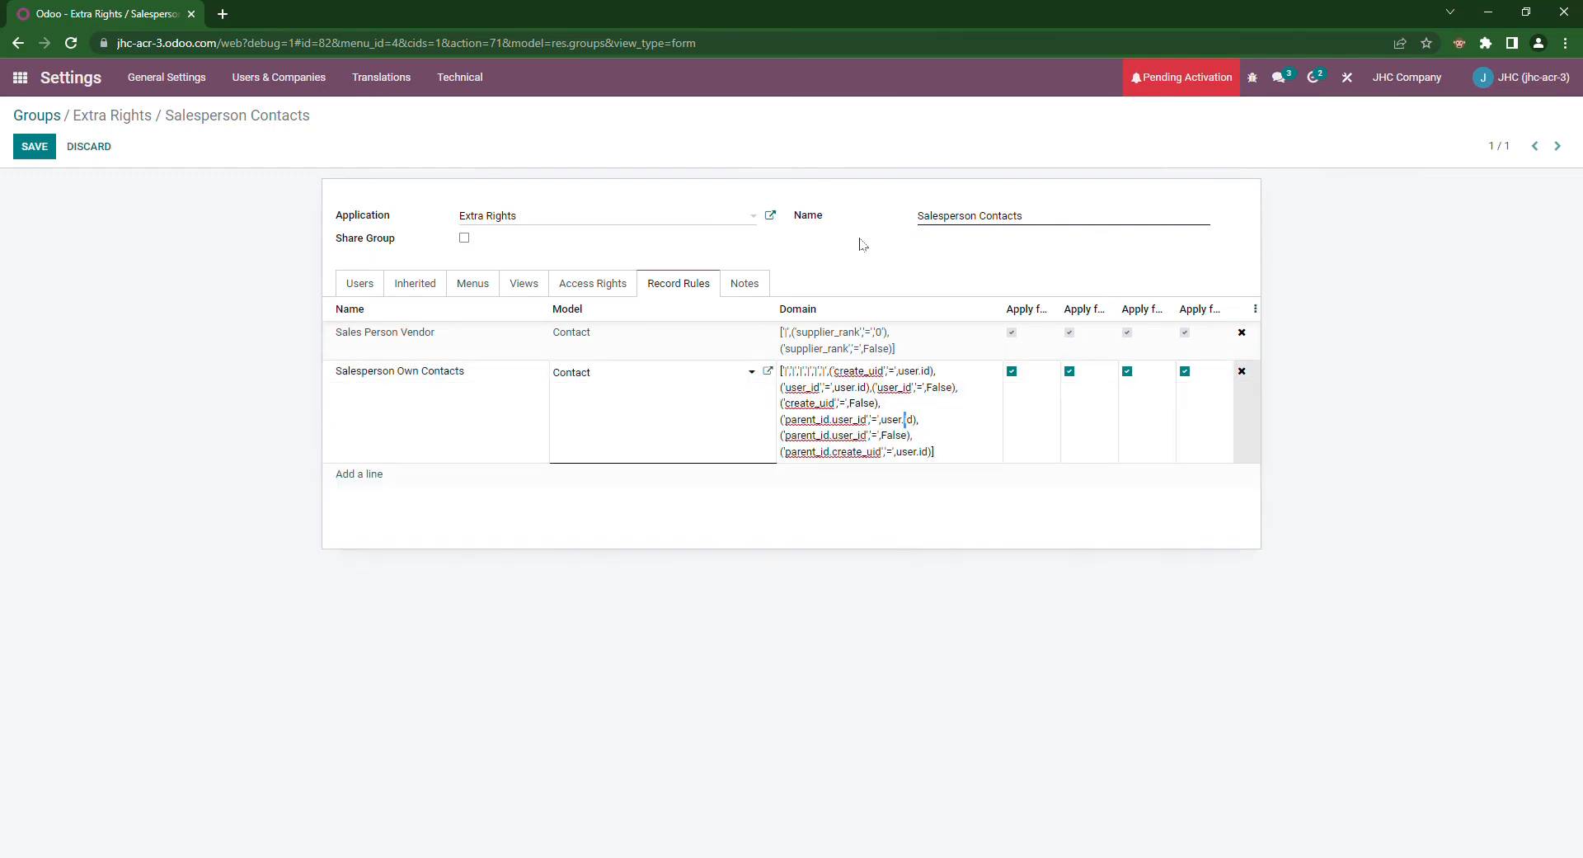
{"action": "left_click", "coordinate": [791, 376]}
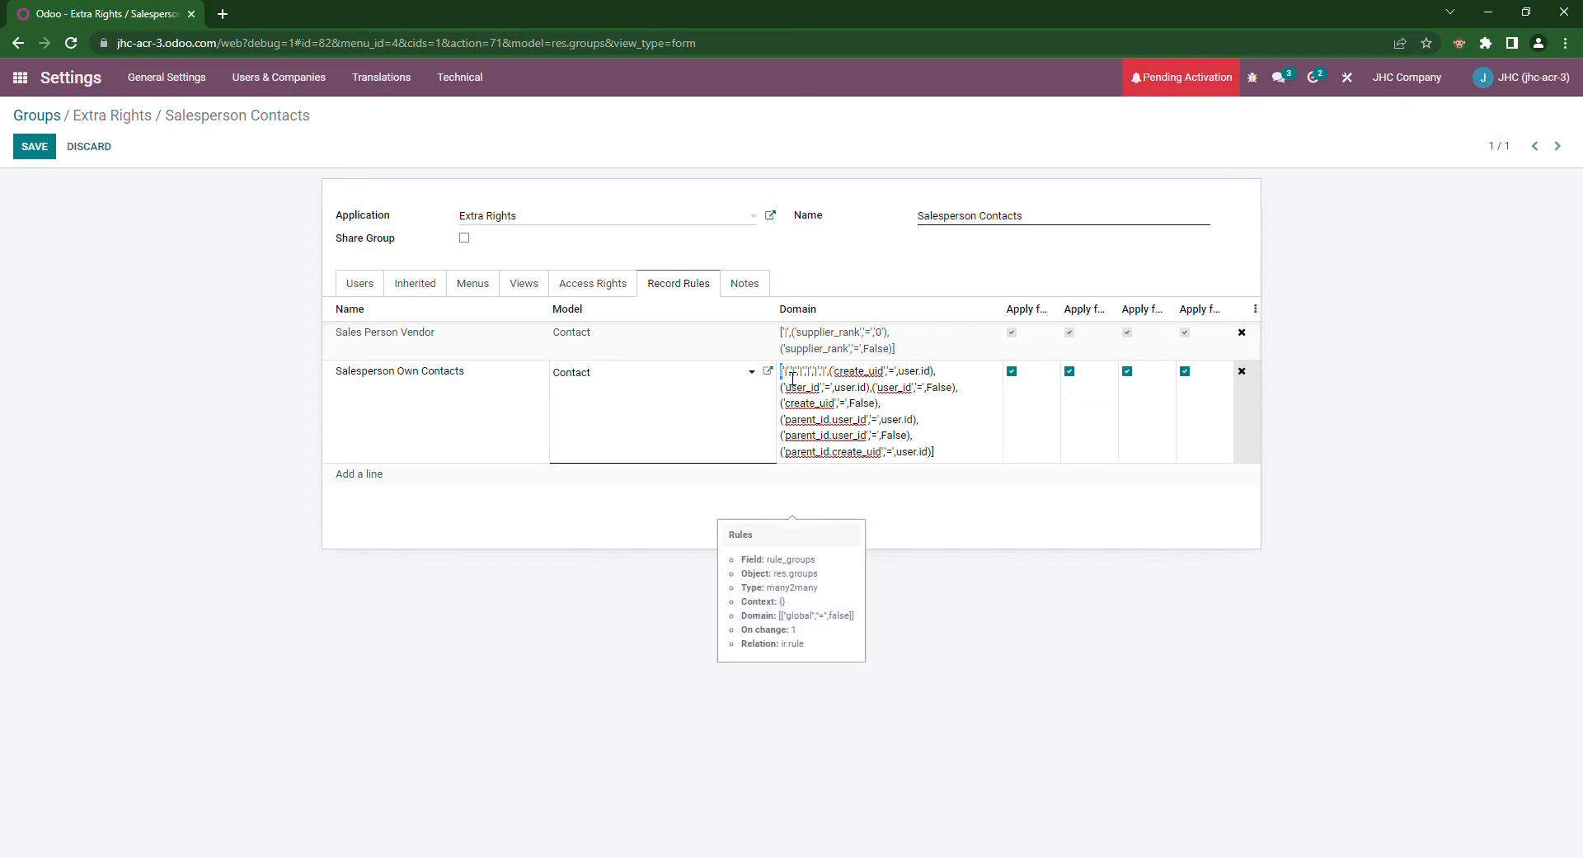
{"action": "left_click_drag", "start_coordinate": [792, 379], "coordinate": [932, 372]}
{"action": "left_click", "coordinate": [843, 377]}
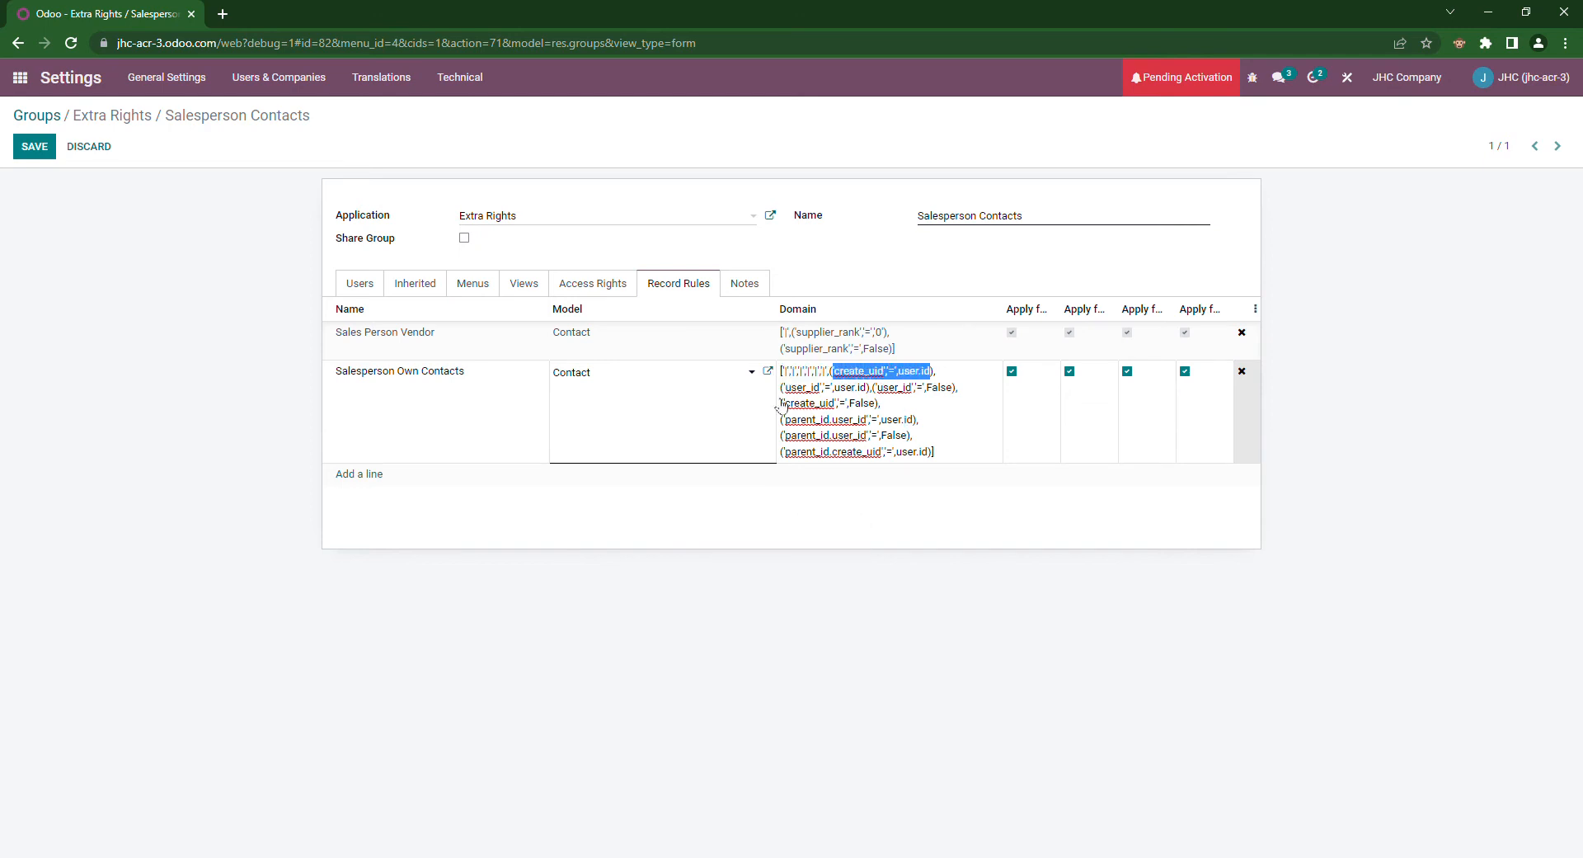
{"action": "left_click_drag", "start_coordinate": [784, 391], "coordinate": [953, 394]}
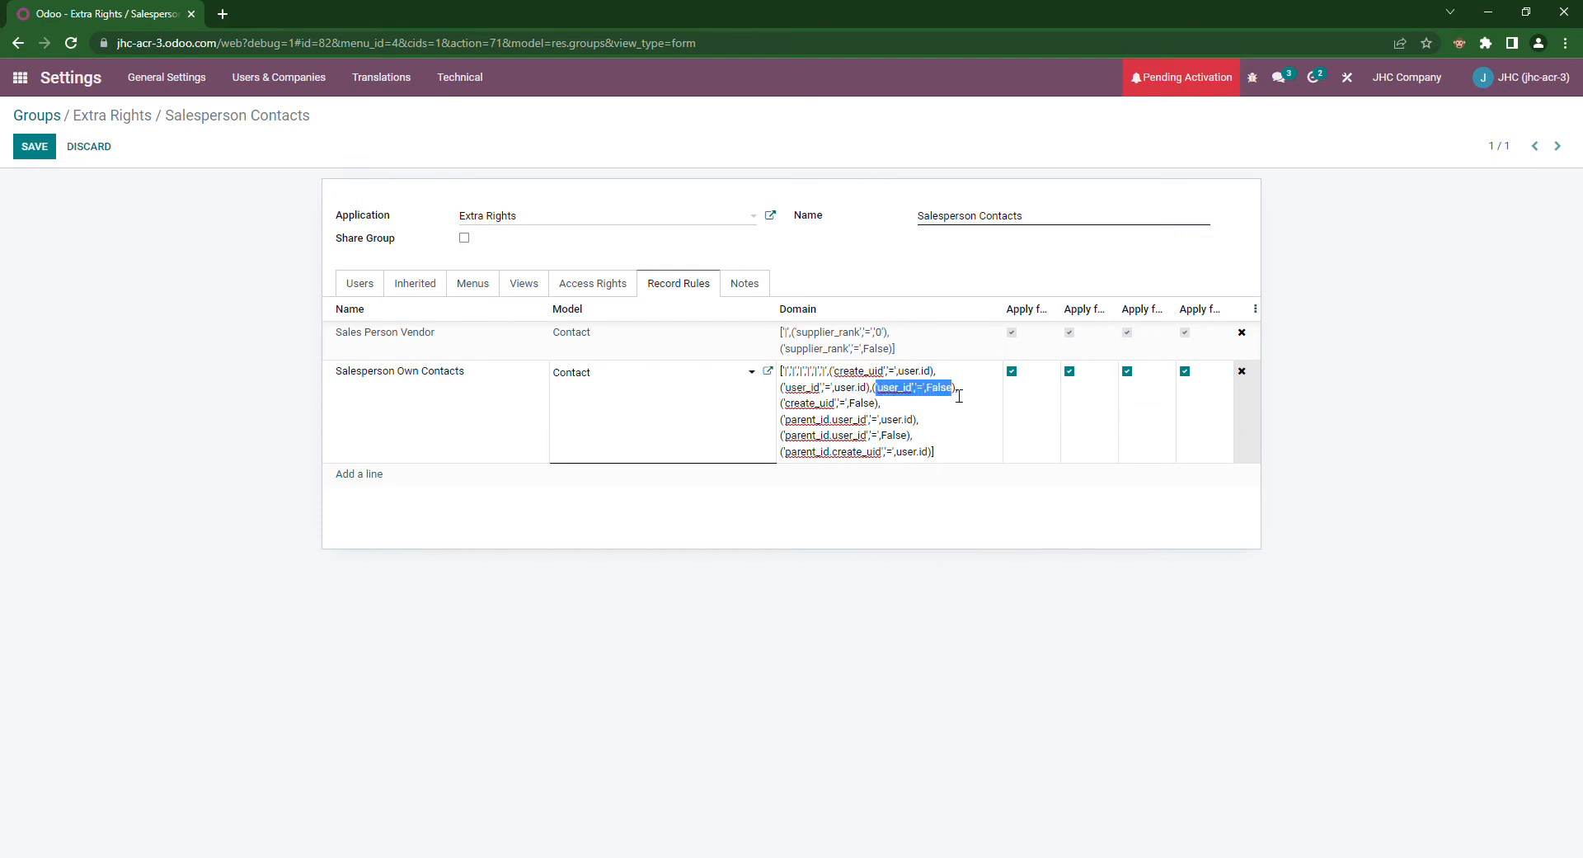
{"action": "left_click", "coordinate": [903, 407]}
{"action": "left_click_drag", "start_coordinate": [899, 372], "coordinate": [937, 386]}
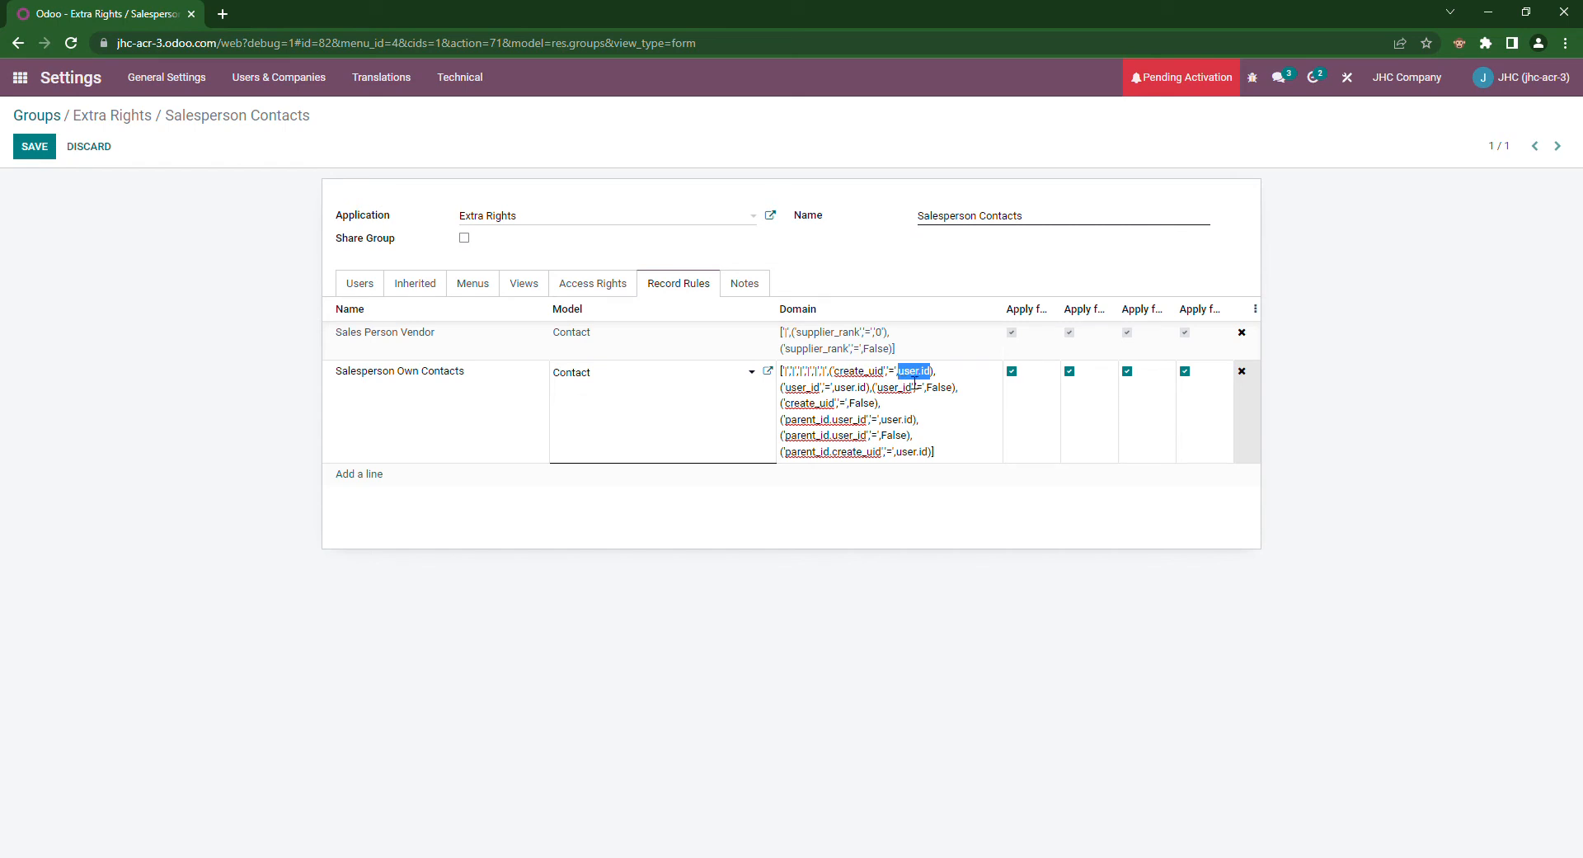
{"action": "left_click_drag", "start_coordinate": [797, 387], "coordinate": [833, 402]}
{"action": "left_click", "coordinate": [822, 388]}
Step: Review the Salesperson Own Contacts domain's user_id, create_uid and parent_id conditions, then reopen it for copying
{"action": "double_click", "coordinate": [799, 387]}
{"action": "key", "text": "shift+Left"}
{"action": "left_click_drag", "start_coordinate": [790, 403], "coordinate": [839, 411]}
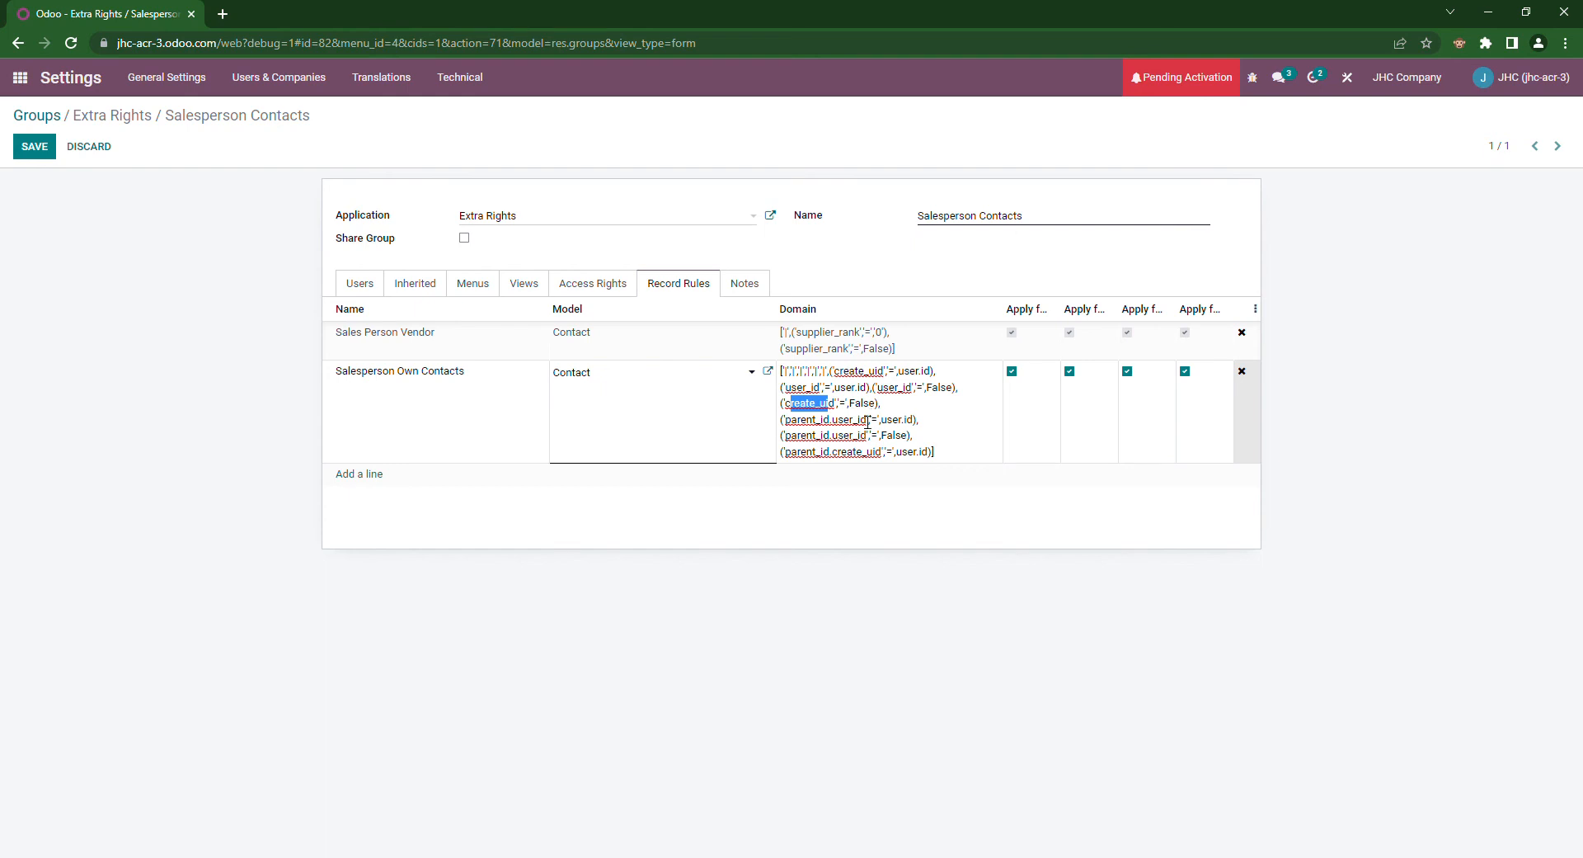
{"action": "left_click", "coordinate": [851, 419]}
{"action": "mouse_move", "coordinate": [814, 428]}
{"action": "left_mouse_down"}
{"action": "mouse_move", "coordinate": [836, 433]}
{"action": "mouse_move", "coordinate": [817, 428]}
{"action": "left_mouse_up"}
{"action": "left_click_drag", "start_coordinate": [880, 420], "coordinate": [914, 423]}
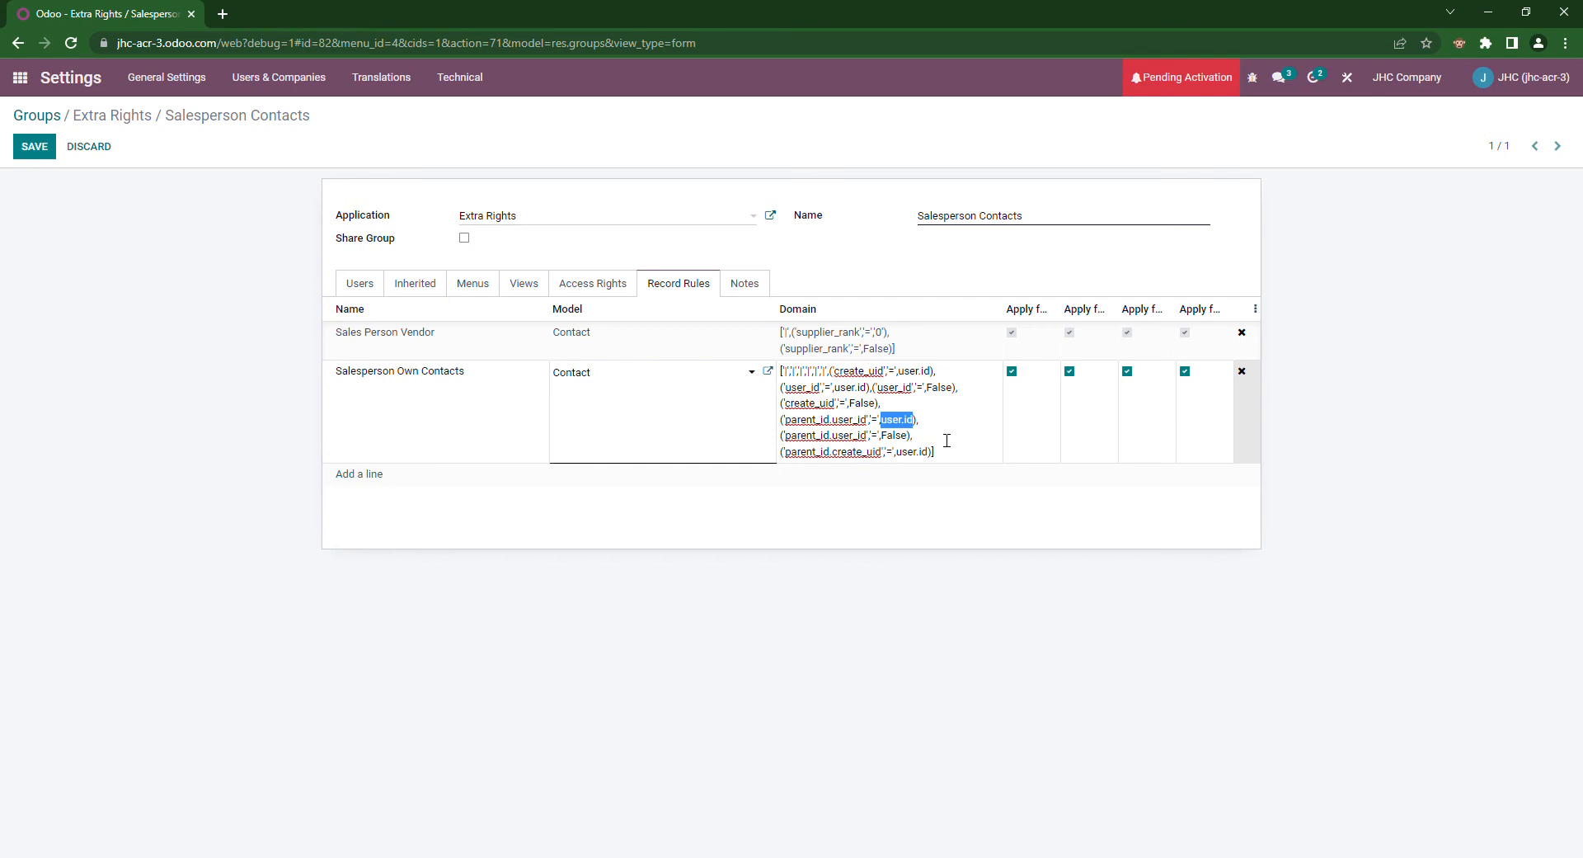
{"action": "left_click", "coordinate": [887, 577]}
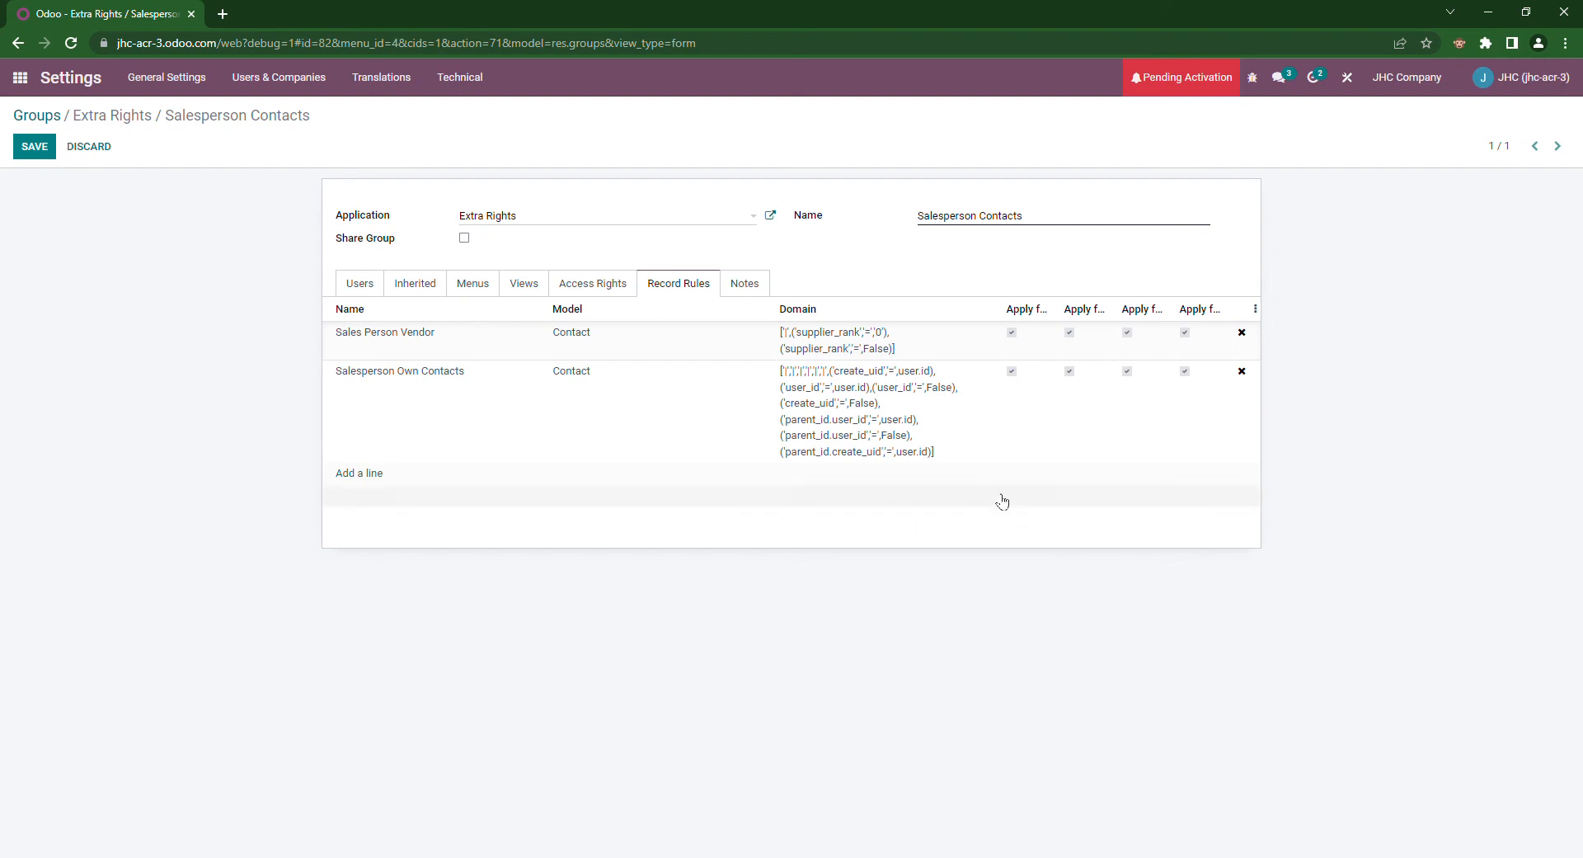
{"action": "left_click", "coordinate": [867, 413]}
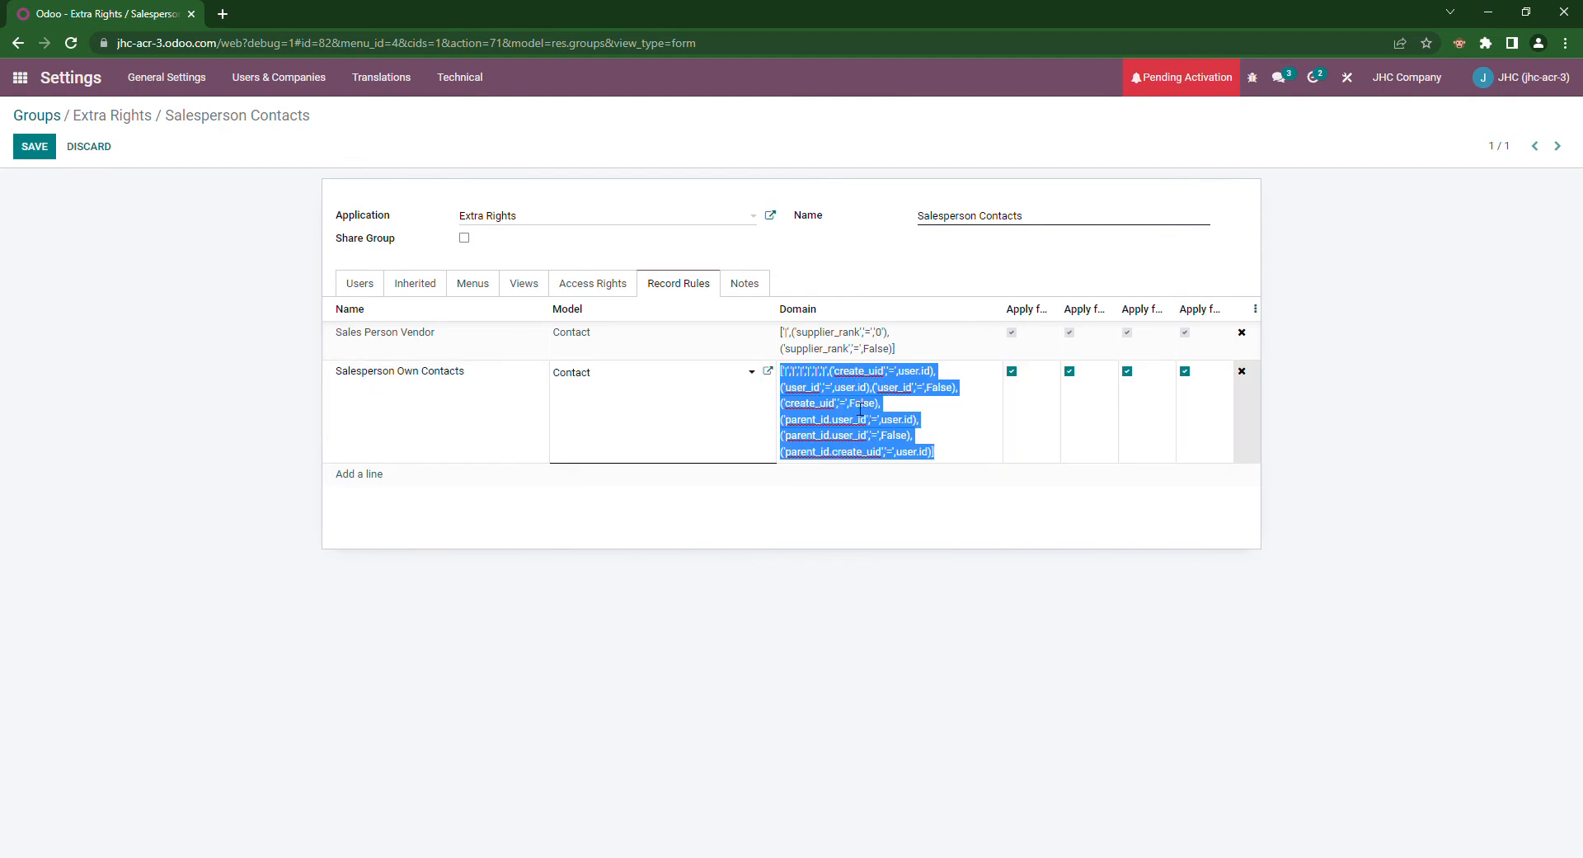
Step: Paste the copied own-contacts conditions after the supplier_rank filter in the Sales Person Vendor domain
{"action": "left_click", "coordinate": [859, 407]}
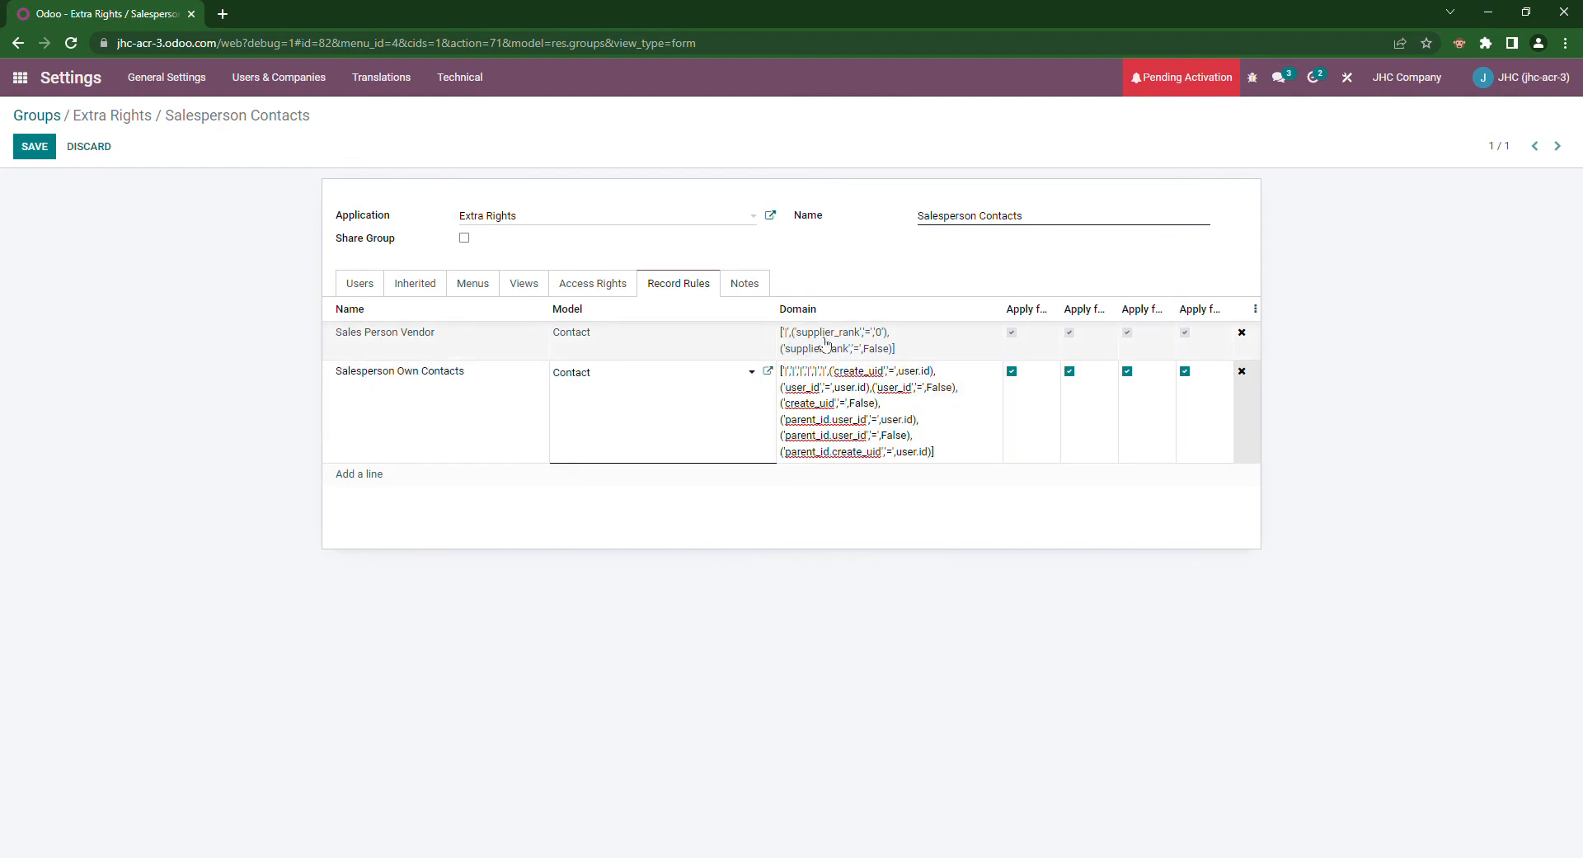
{"action": "left_click", "coordinate": [862, 348]}
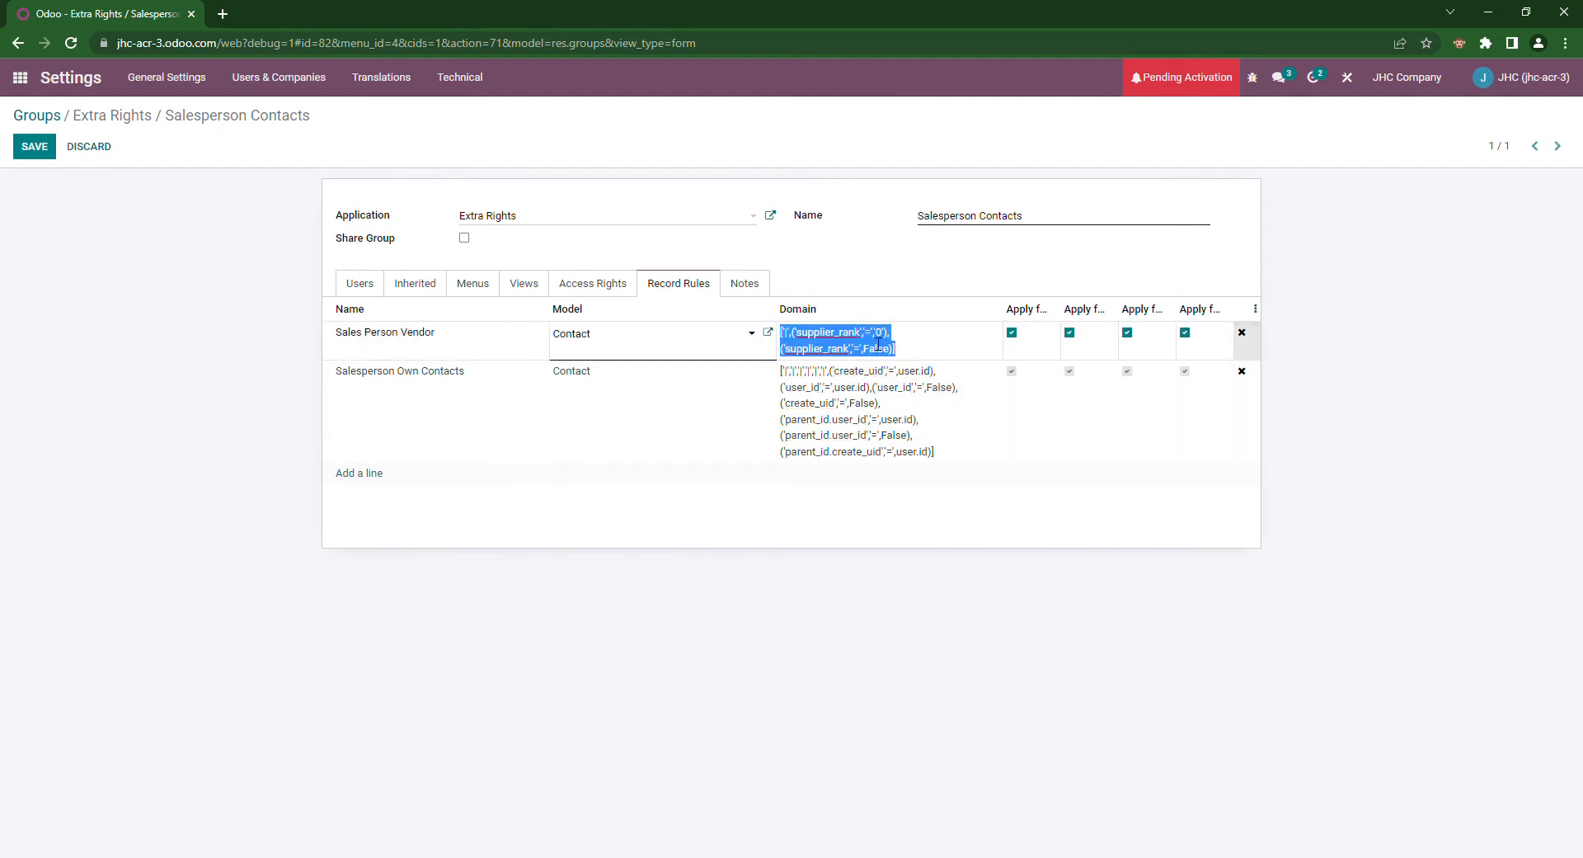
{"action": "left_click", "coordinate": [799, 338]}
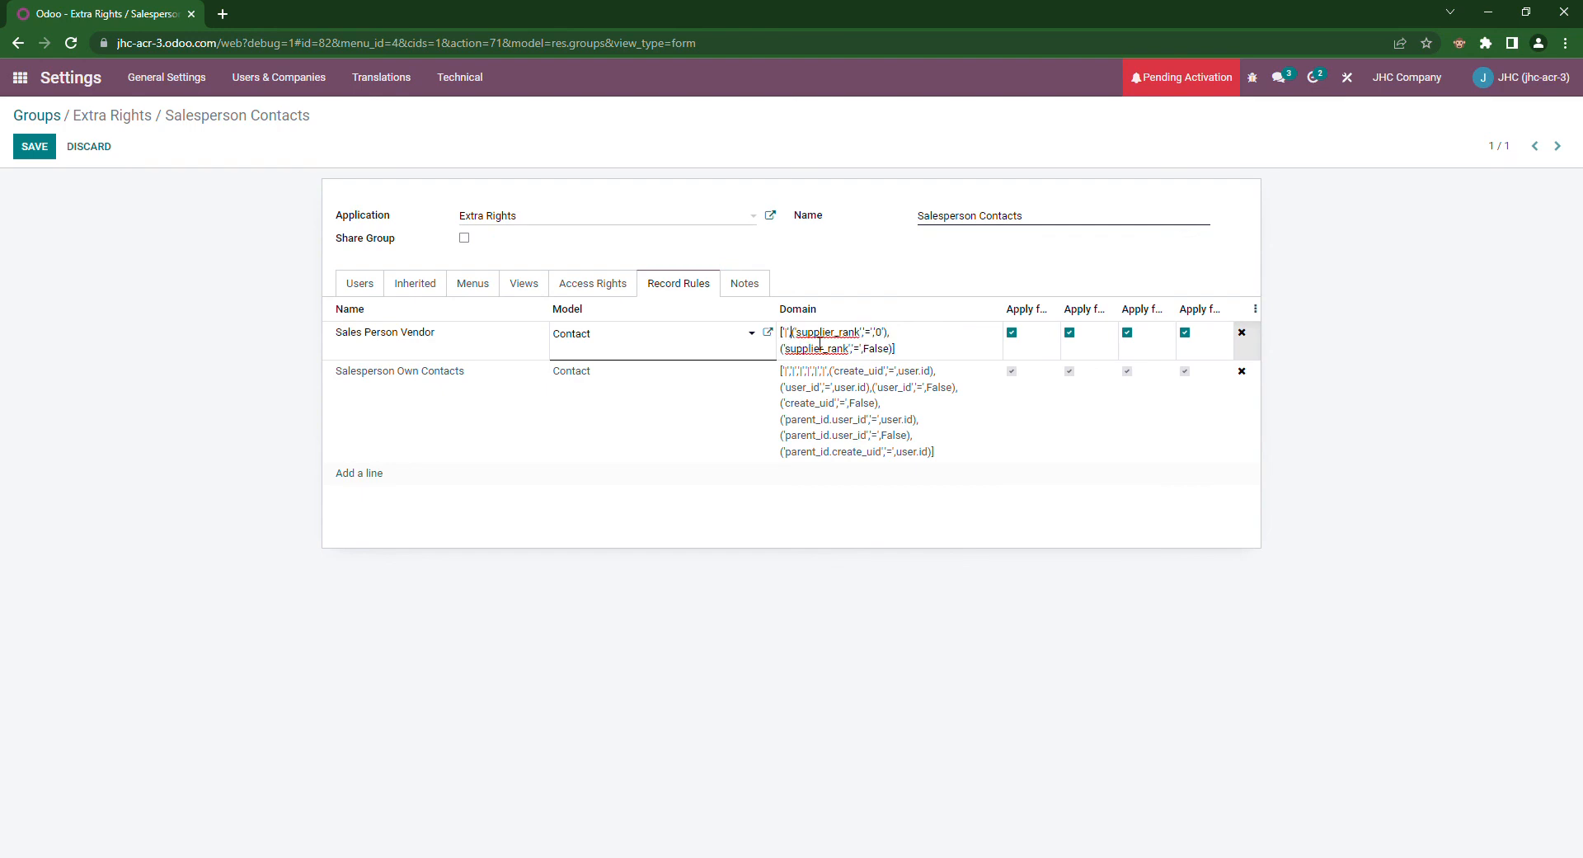
{"action": "type", "text": "'&',"}
{"action": "key", "text": "BackSpace"}
{"action": "key", "text": "BackSpace"}
{"action": "key", "text": "BackSpace"}
{"action": "left_click", "coordinate": [961, 435]}
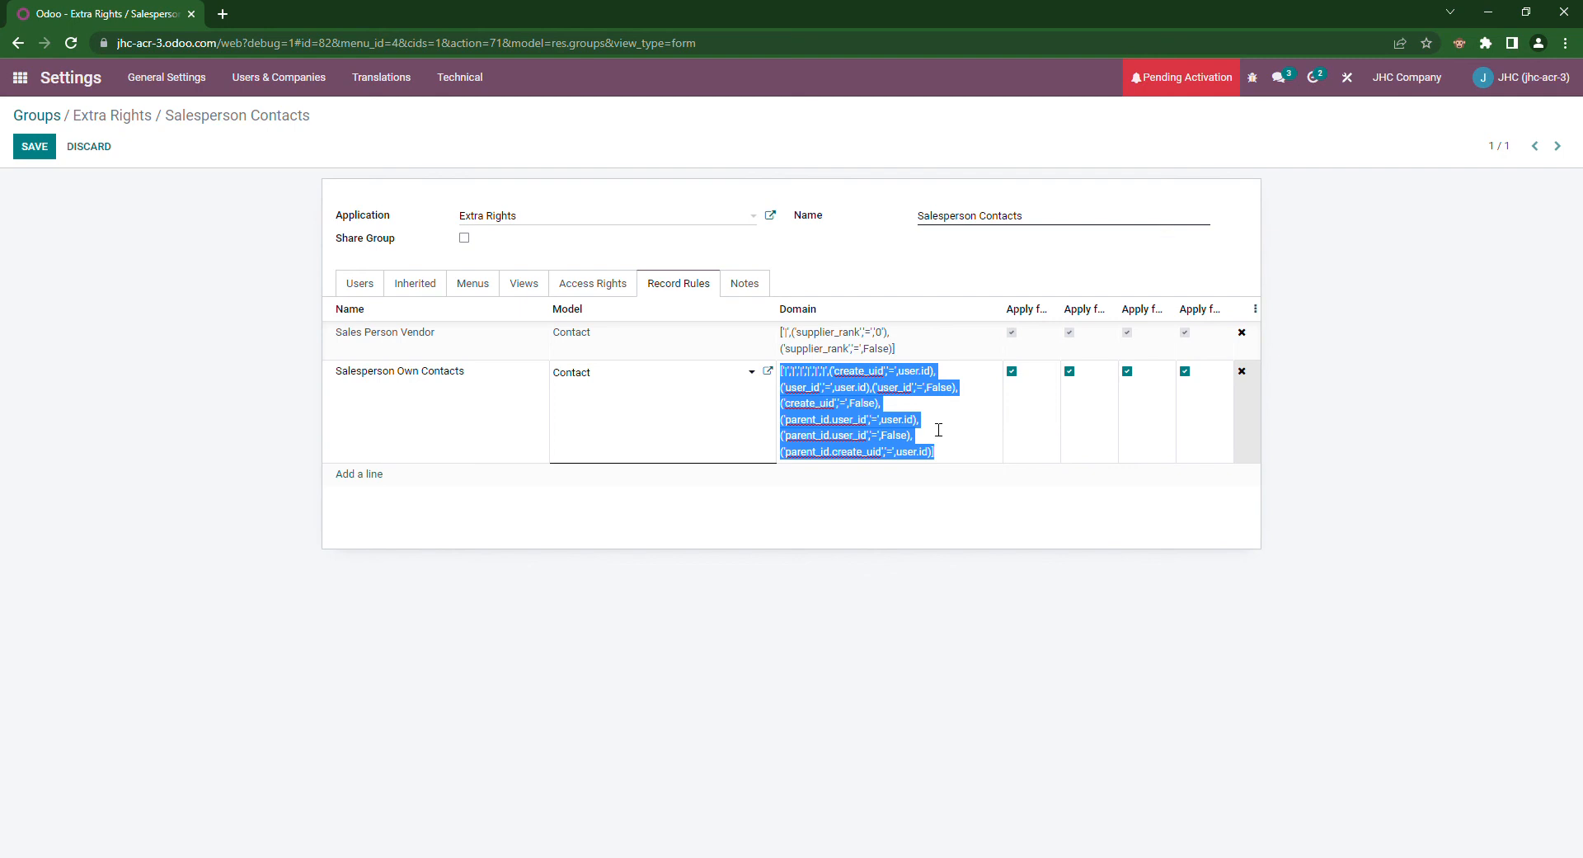
{"action": "left_click", "coordinate": [921, 349]}
{"action": "left_click", "coordinate": [921, 359]}
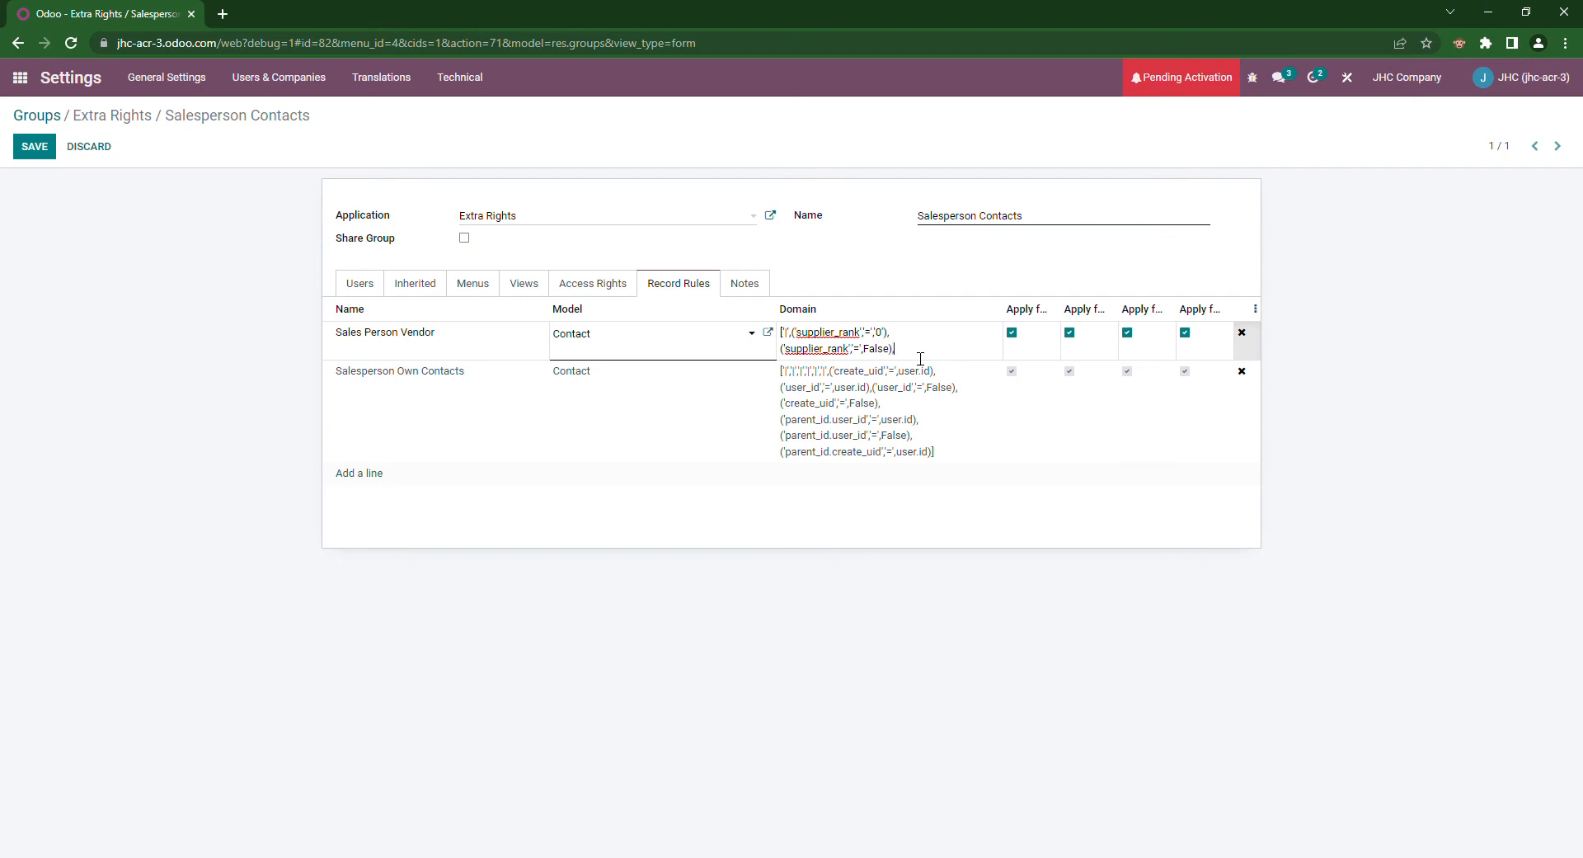
{"action": "type", "text": "['|','|','|','|','|','|',('create_uid','=',user.id),('user_id','=',user.id),('user_id','=',False),('create_uid','=',False),('parent_id.user_id','=',user.id),('parent_id.user_id','=',False),('parent_id.create_uid','=',user.id)]"}
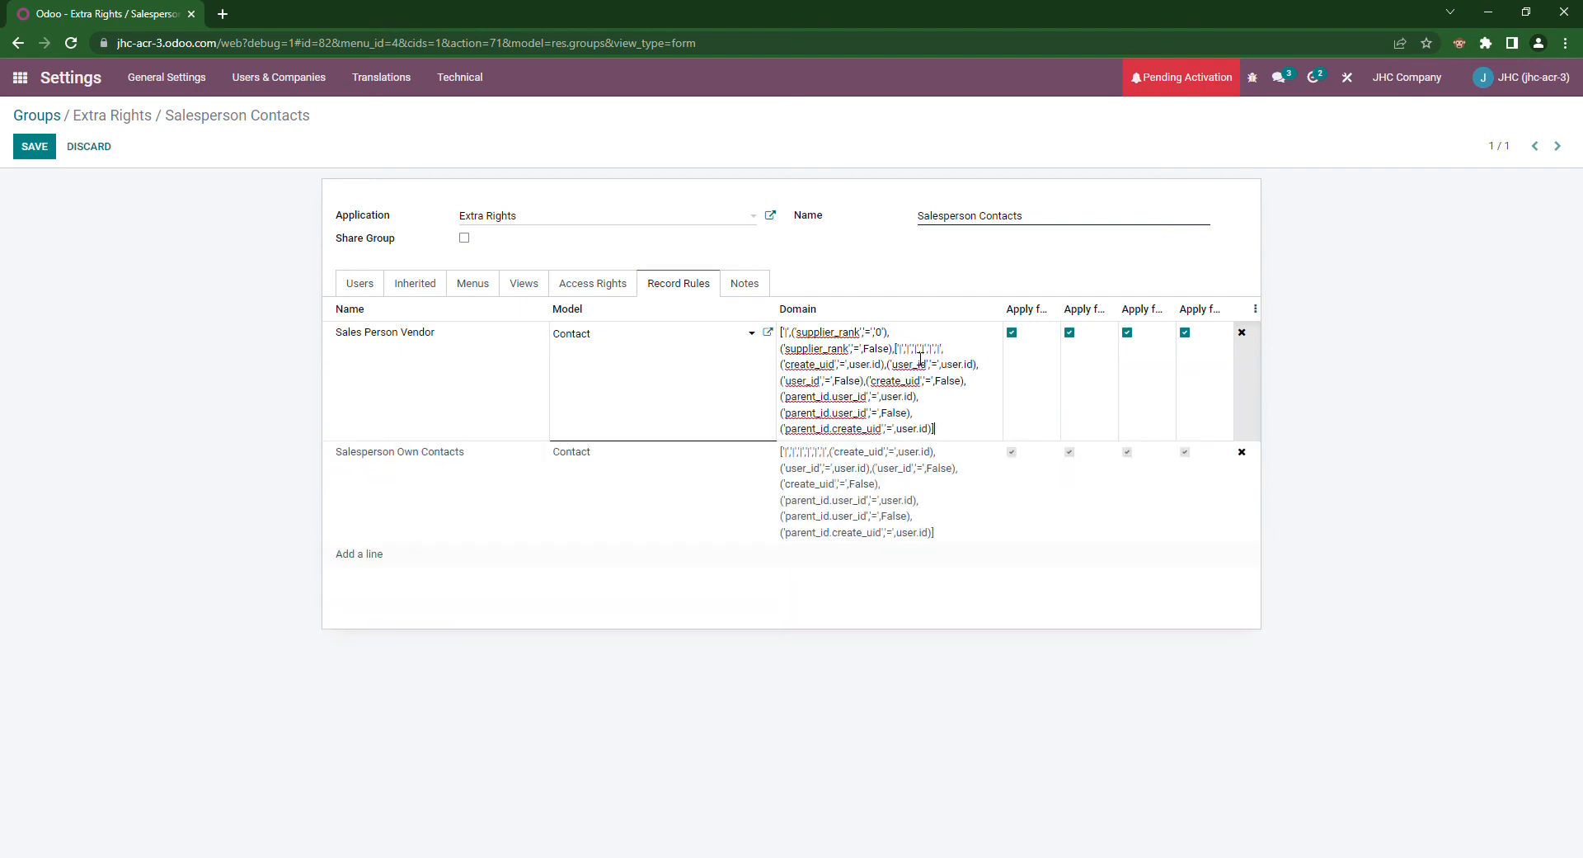
{"action": "left_click", "coordinate": [904, 356]}
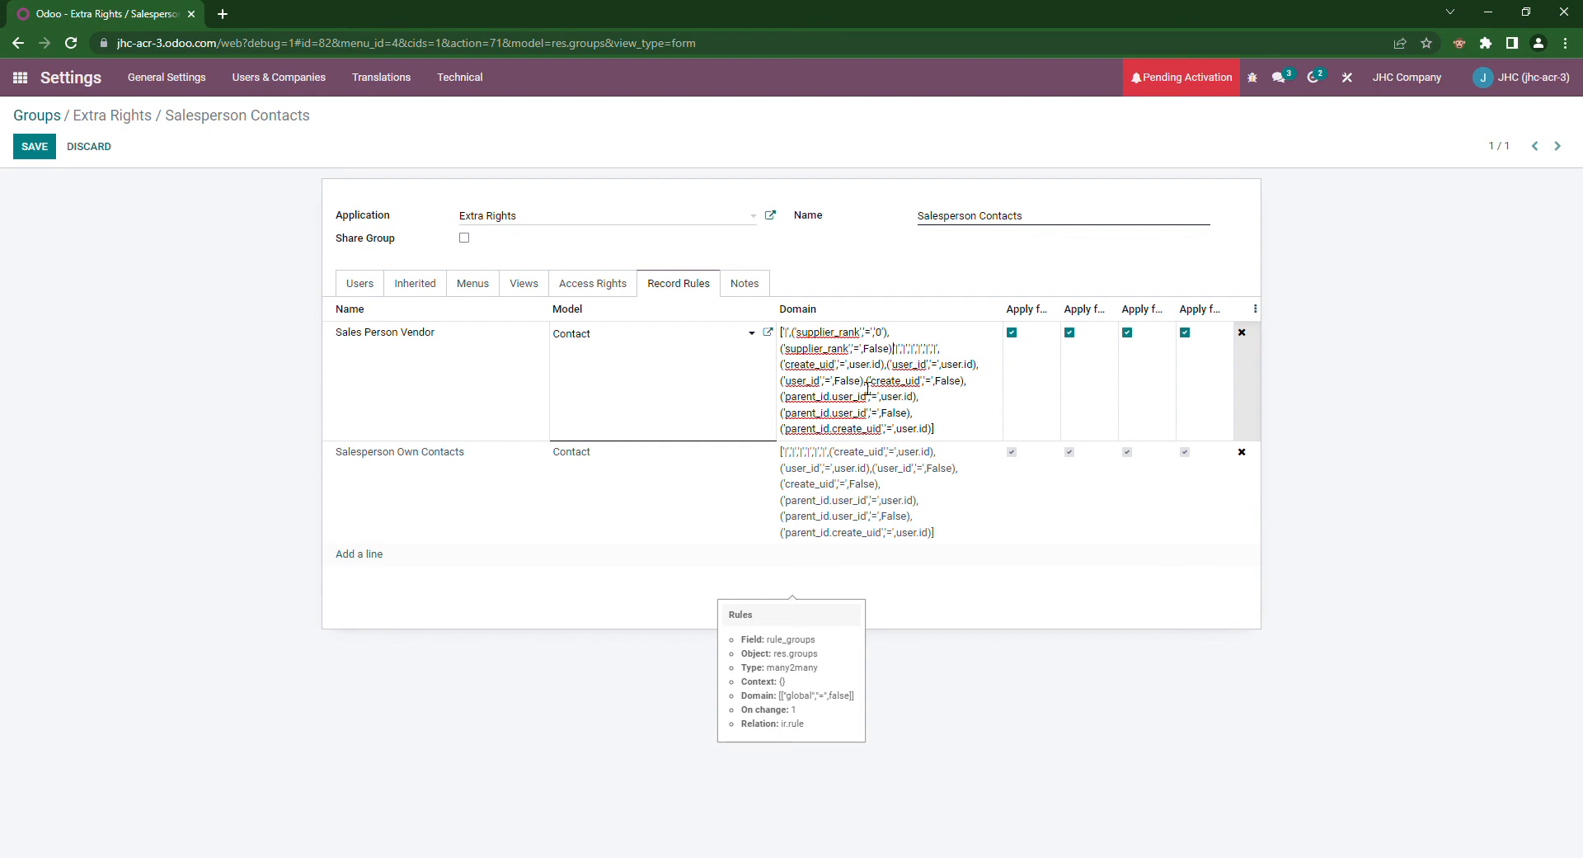
Step: Delete the separate Salesperson Own Contacts rule and add the Salesperson user as a group member
{"action": "left_click", "coordinate": [1278, 487]}
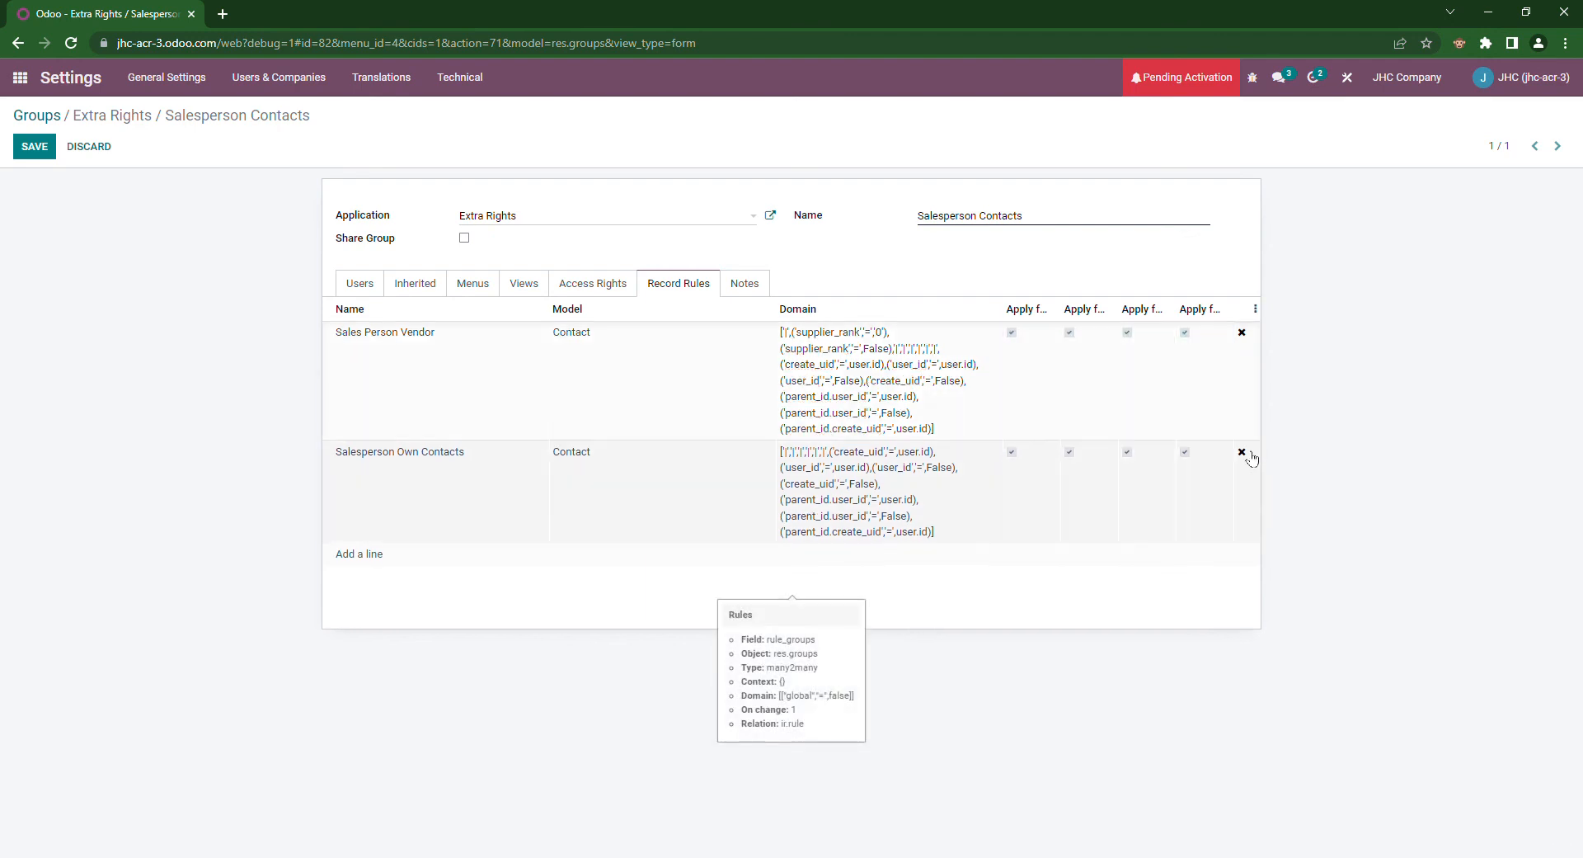
{"action": "left_click", "coordinate": [1243, 453]}
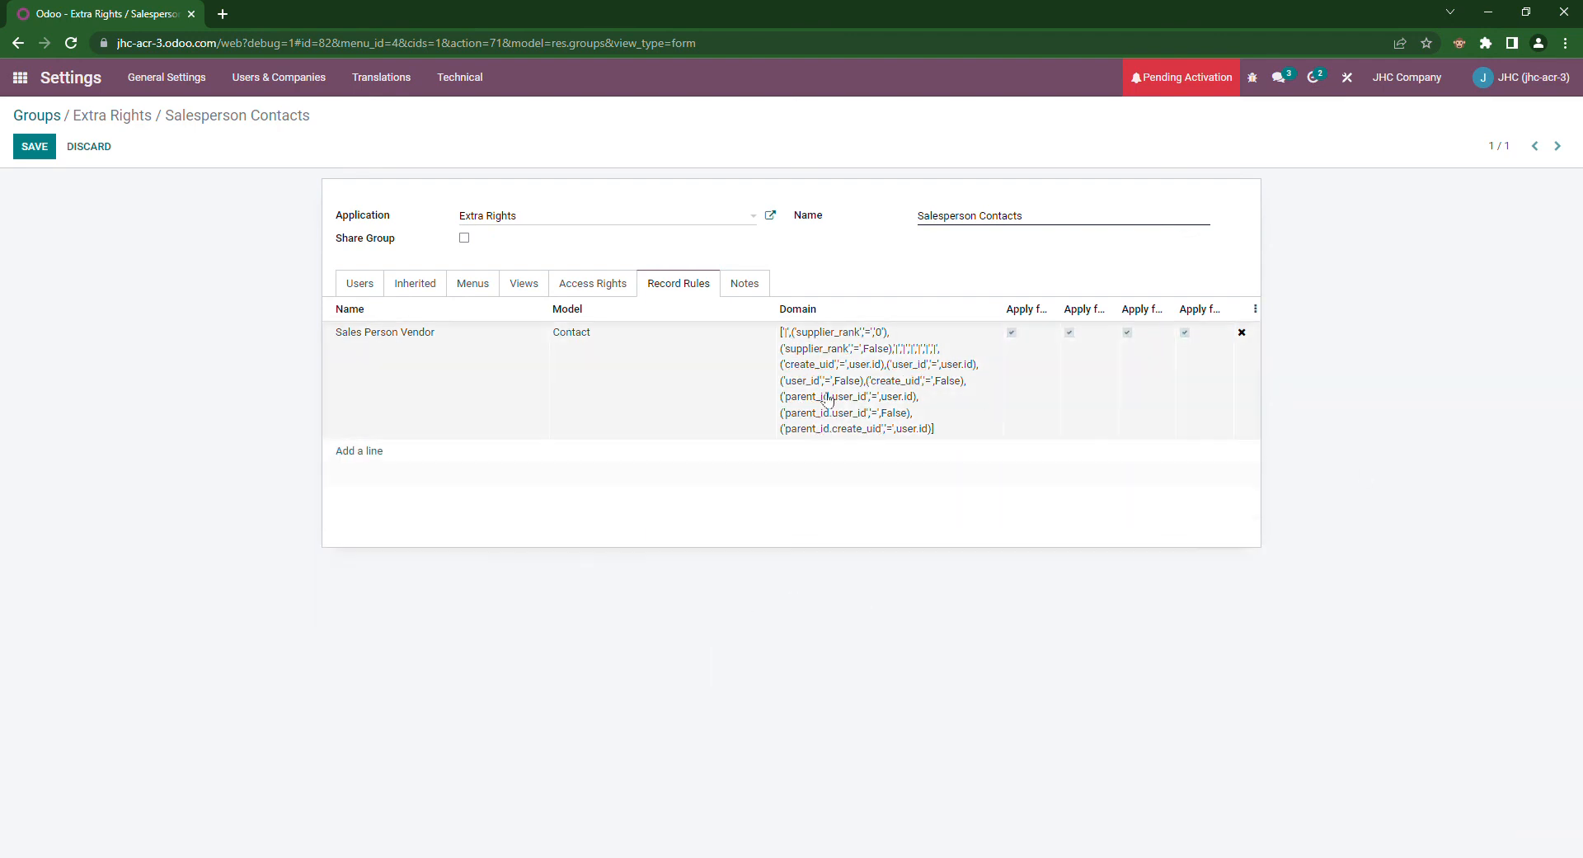
{"action": "left_click", "coordinate": [360, 285]}
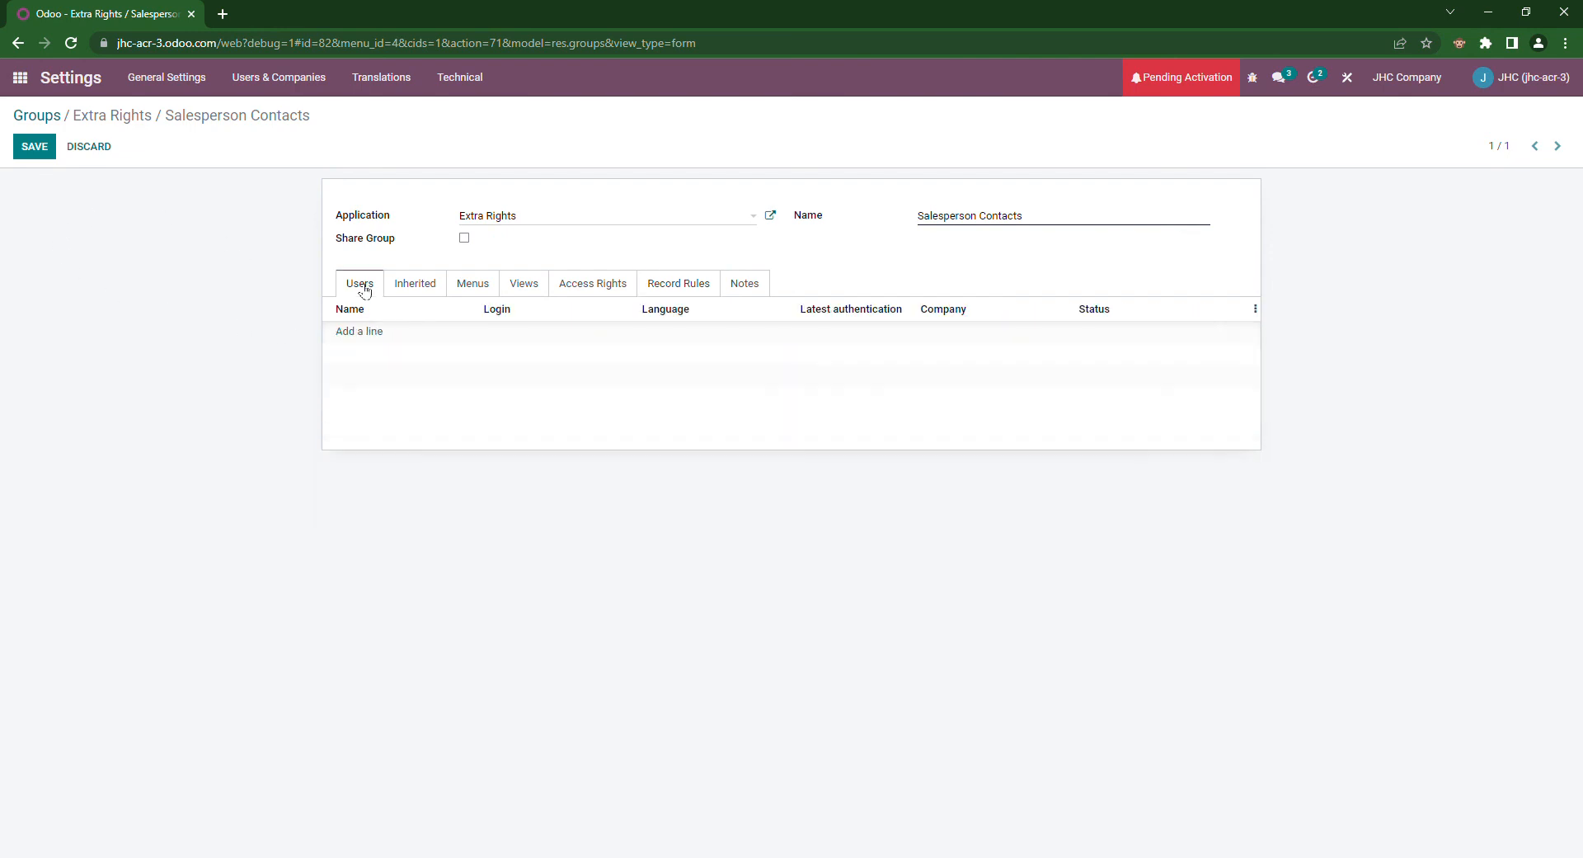
{"action": "left_click", "coordinate": [380, 331]}
{"action": "left_click", "coordinate": [432, 267]}
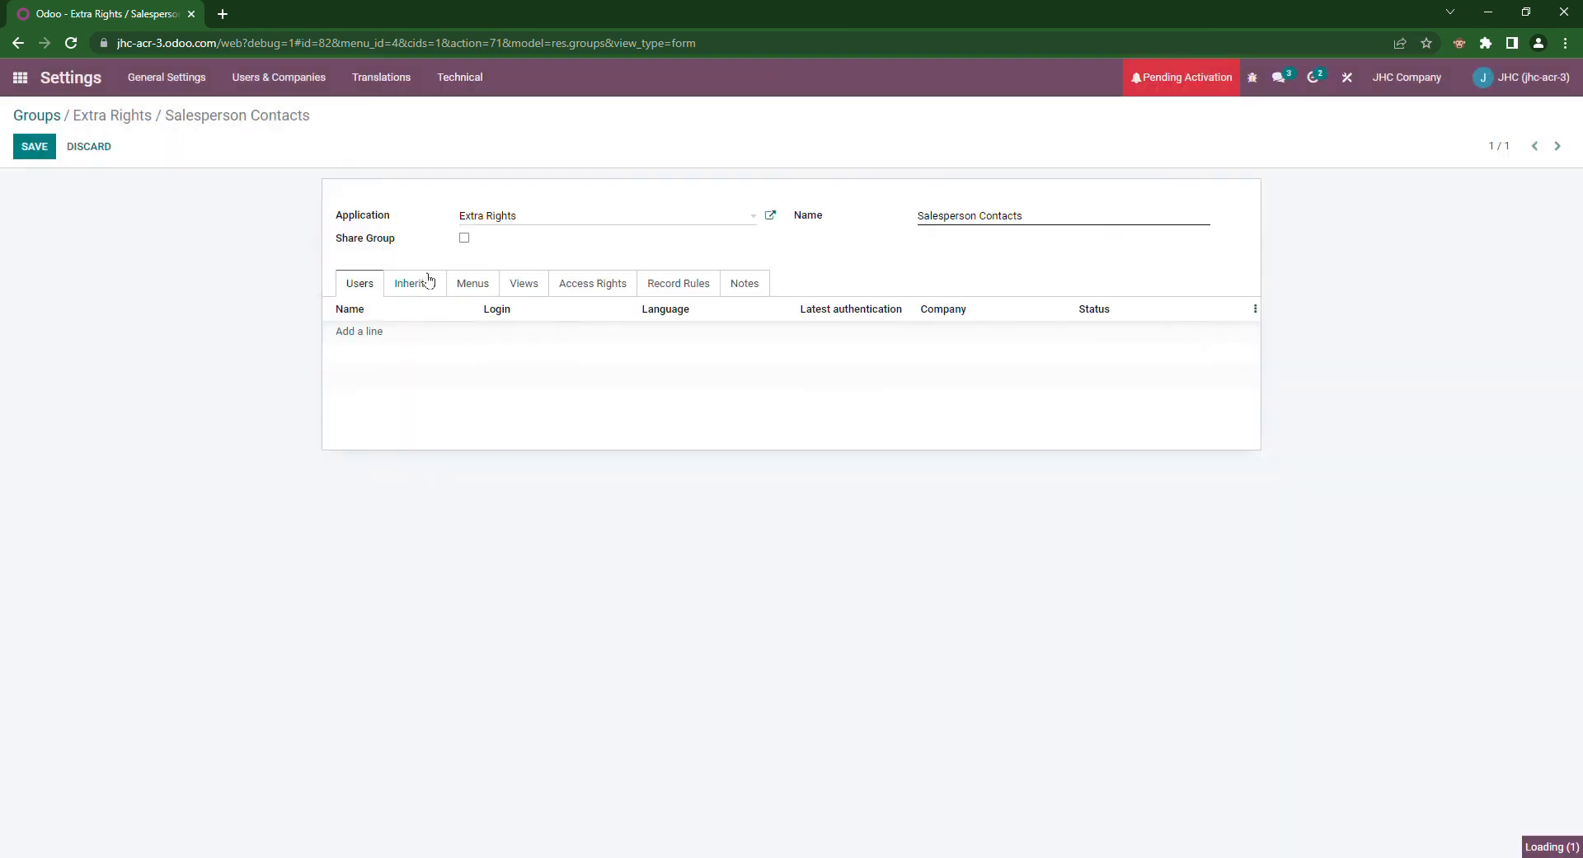
Step: Save the group and confirm only the combined Sales Person Vendor rule remains
{"action": "left_click", "coordinate": [45, 149]}
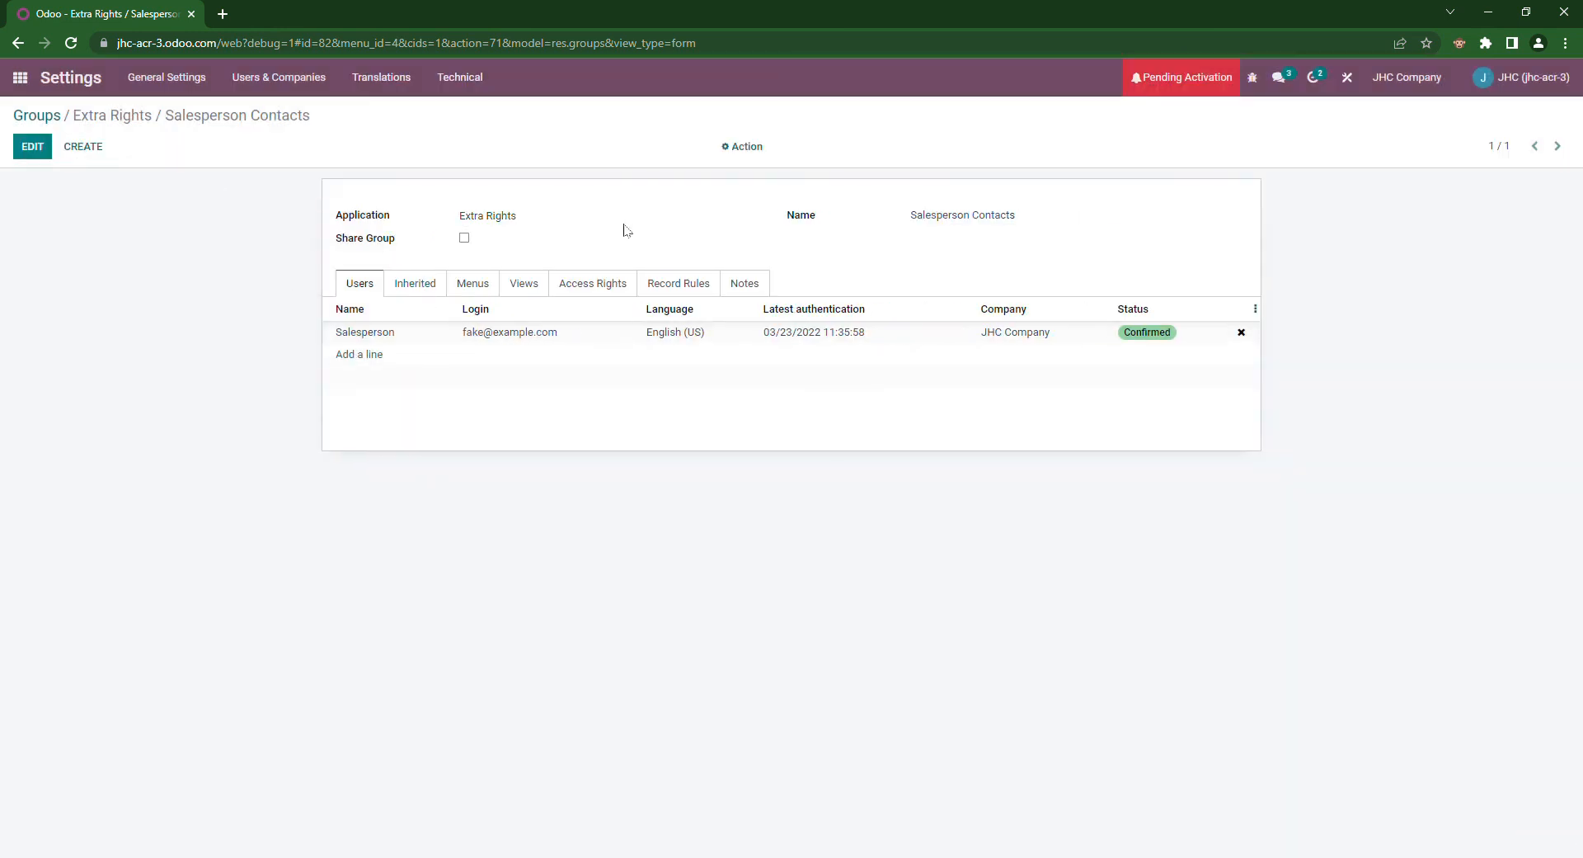
{"action": "left_click", "coordinate": [668, 282]}
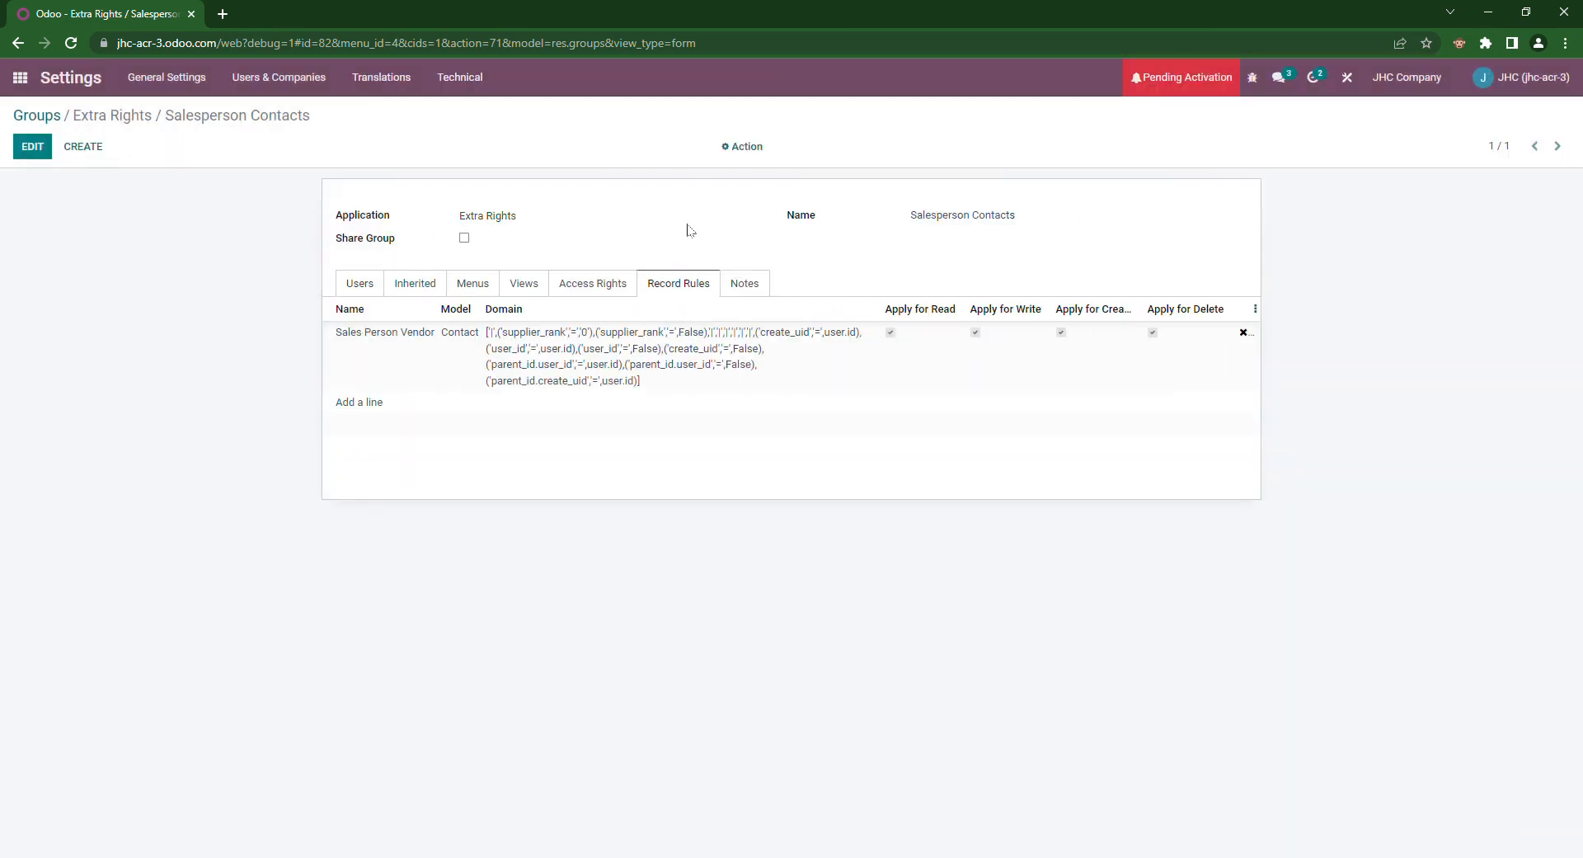
{"action": "left_click", "coordinate": [360, 283]}
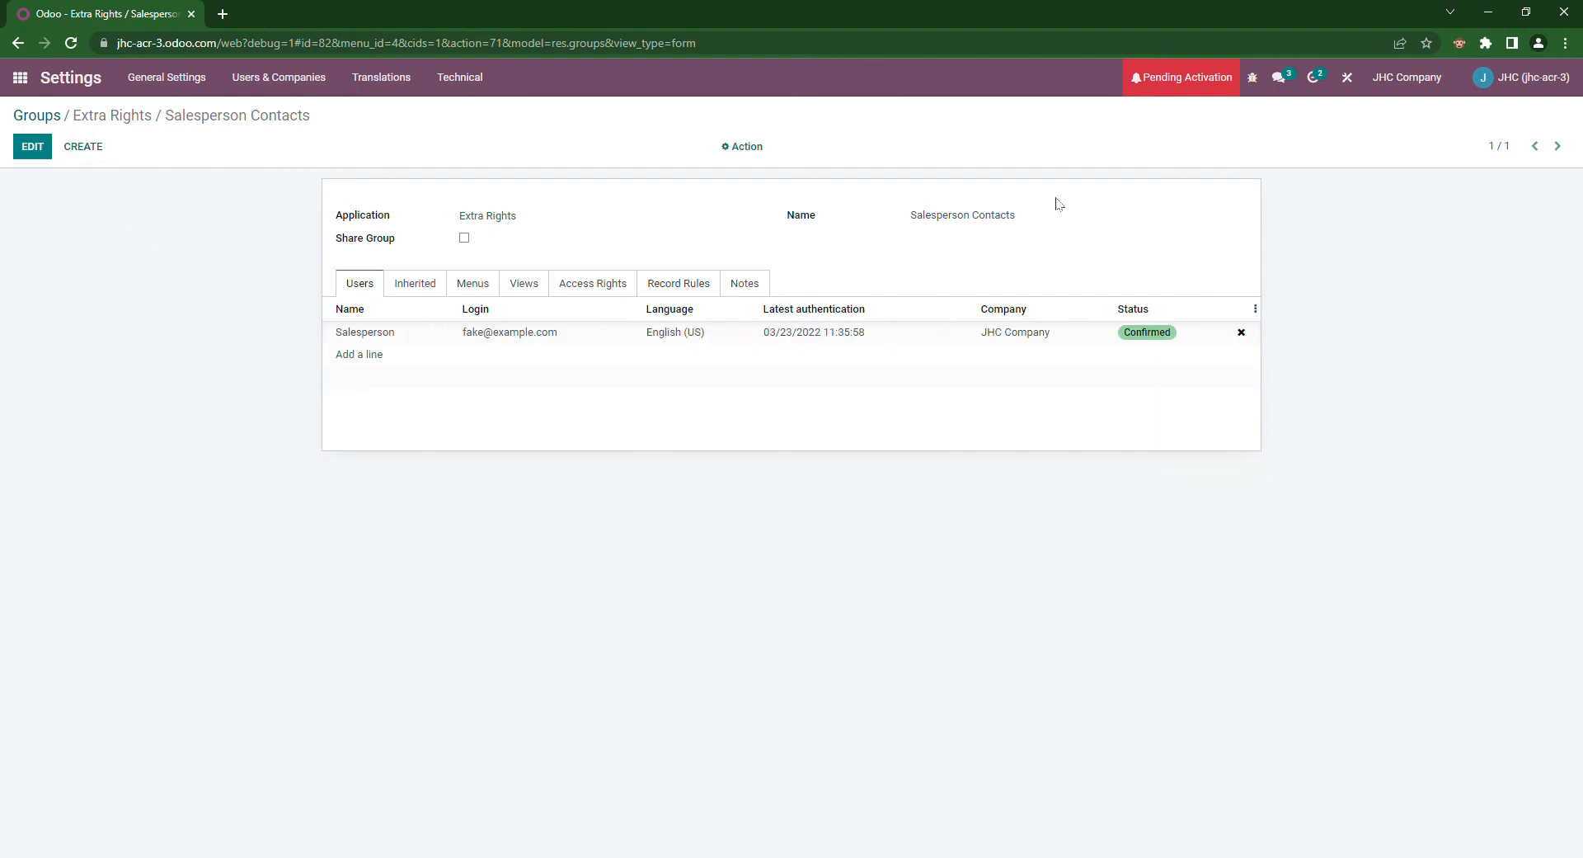
Step: Log out of the admin account and sign in with the Salesperson user's e-mail and password
{"action": "left_click", "coordinate": [1537, 76]}
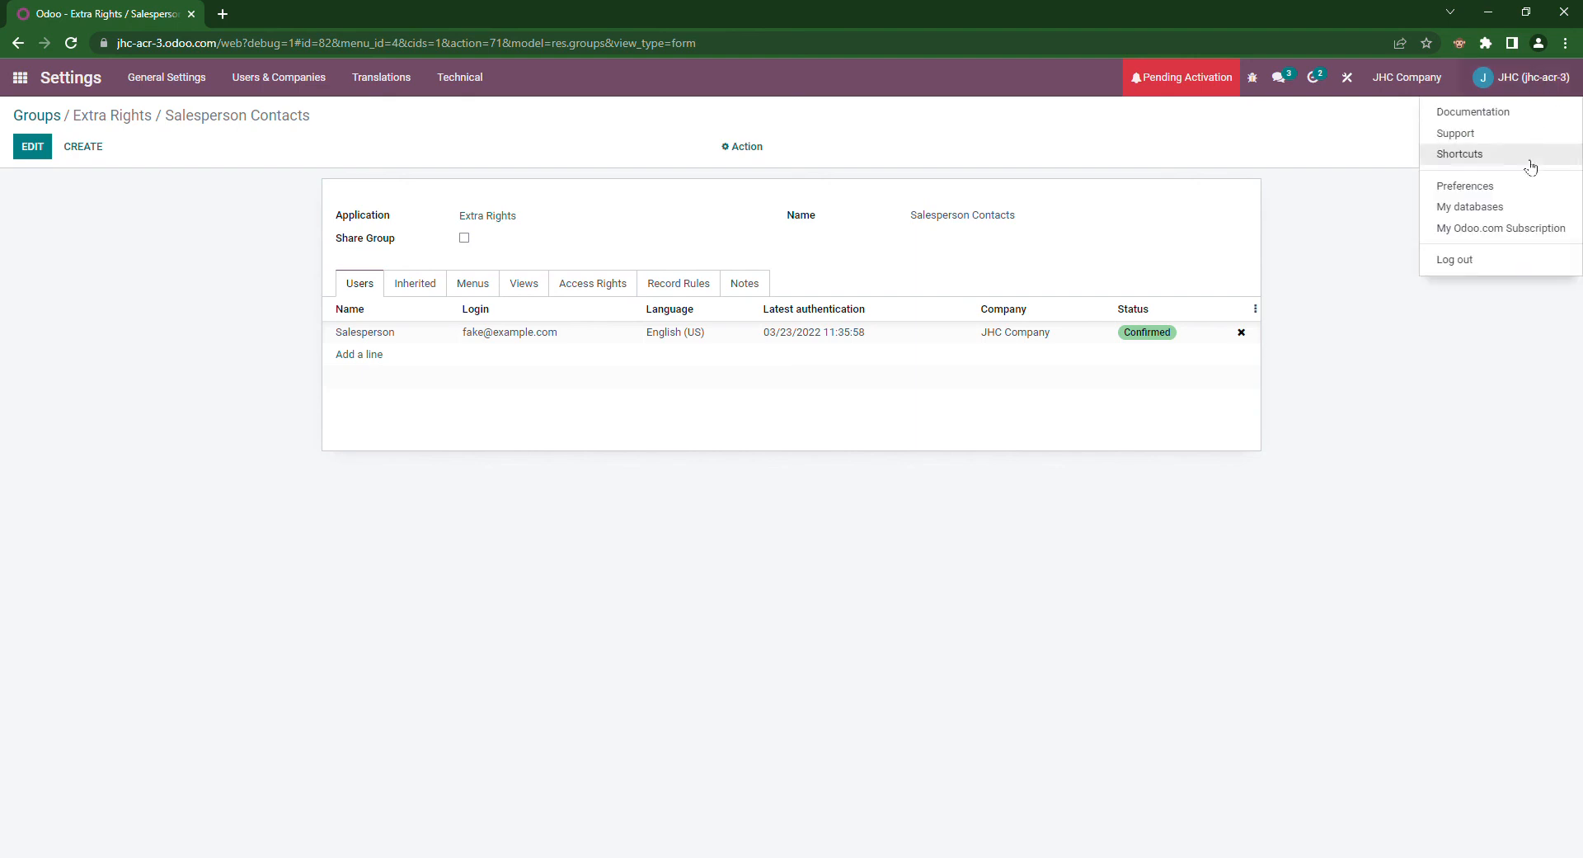
{"action": "left_click", "coordinate": [1493, 258]}
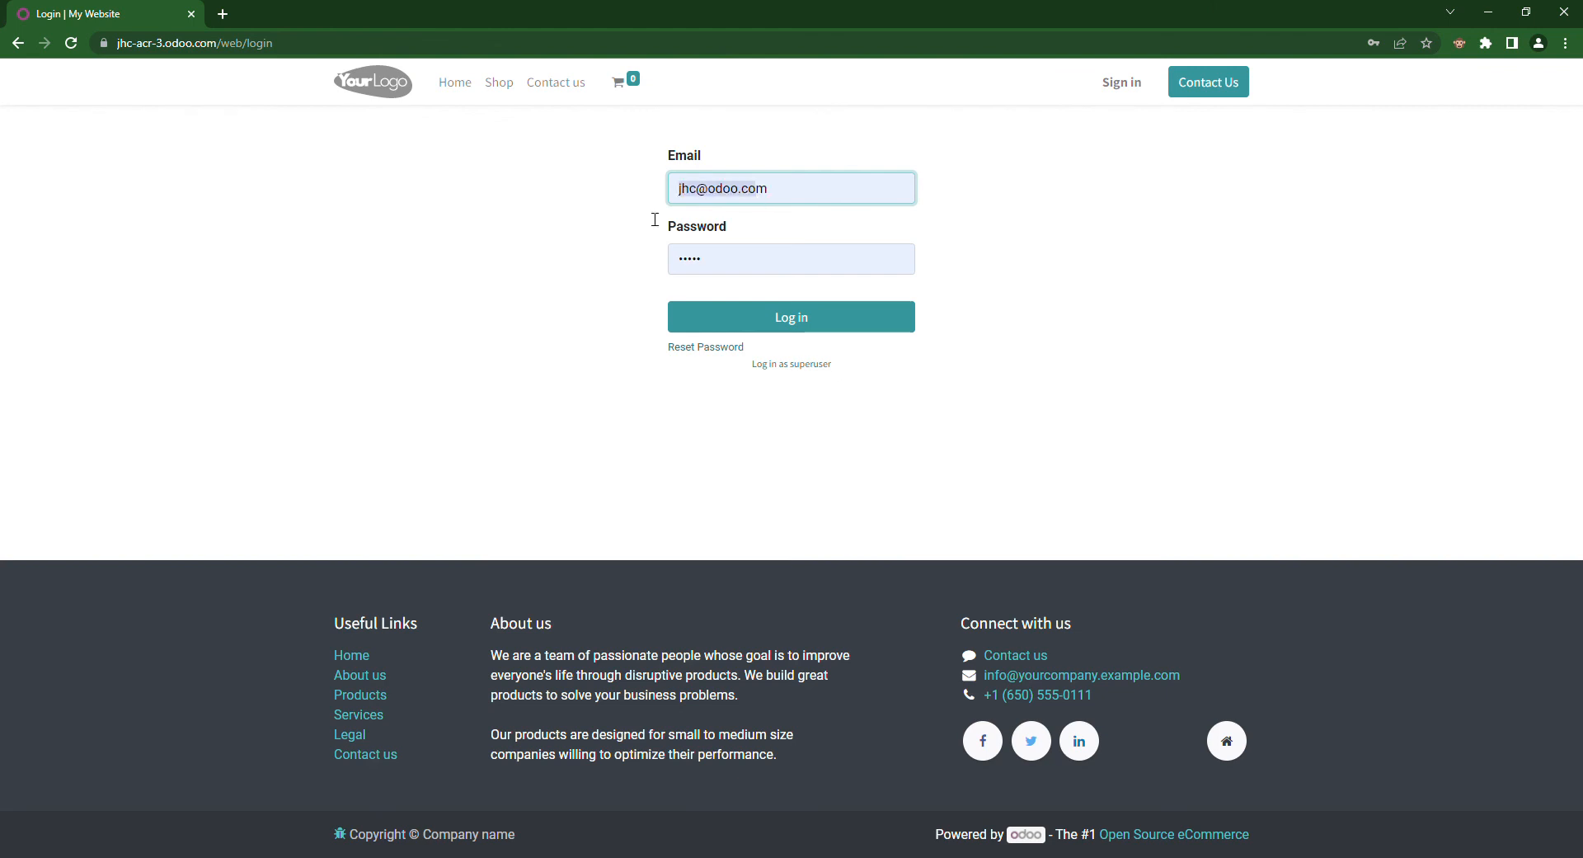
{"action": "key", "text": "BackSpace"}
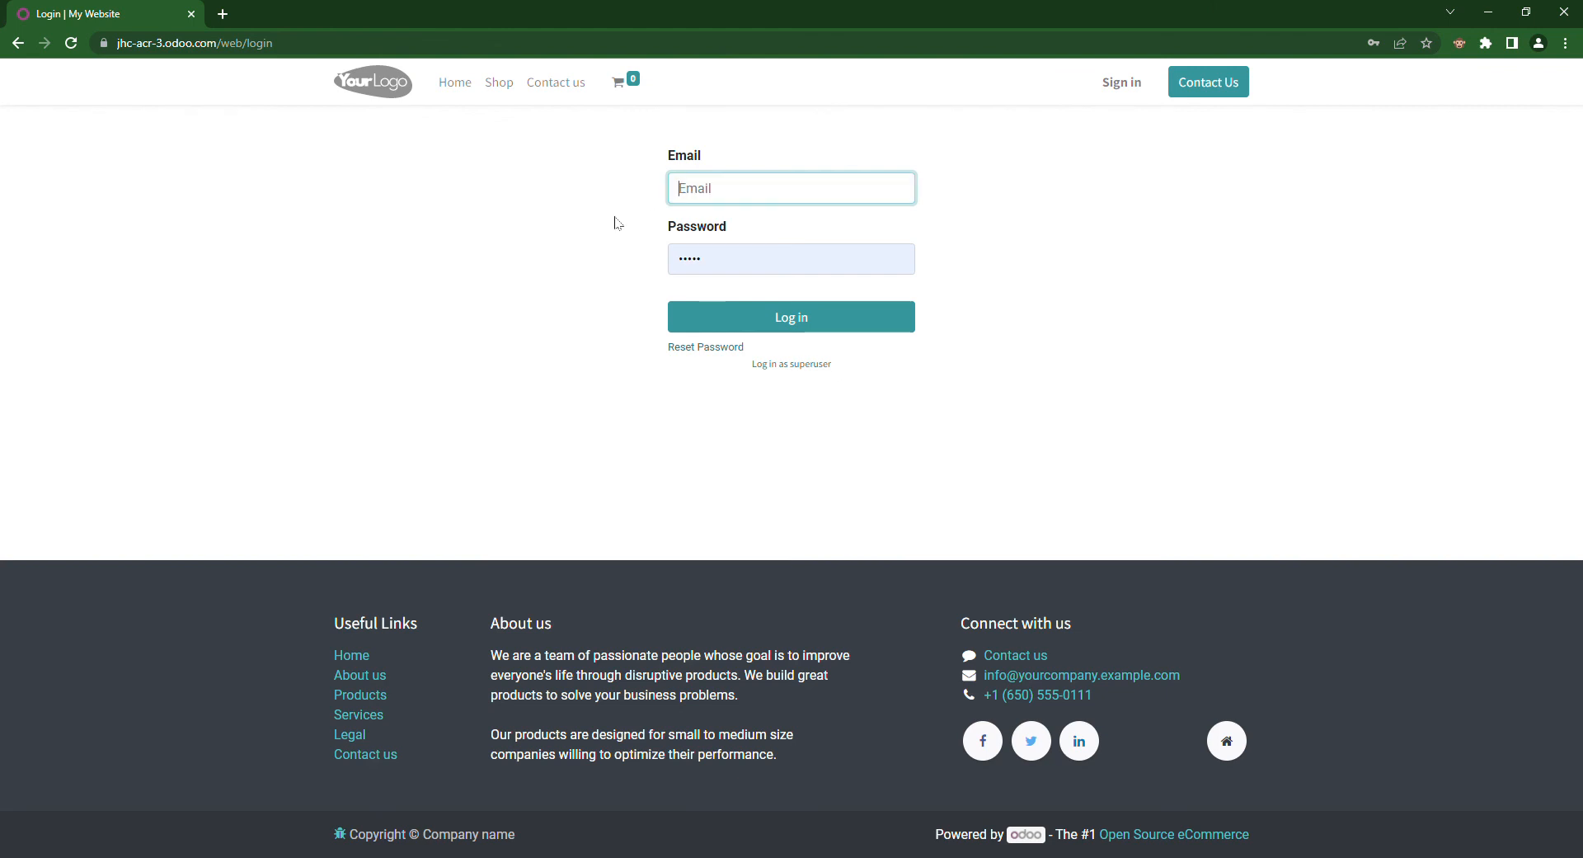
{"action": "type", "text": "fake@example.com"}
{"action": "left_click", "coordinate": [812, 224]}
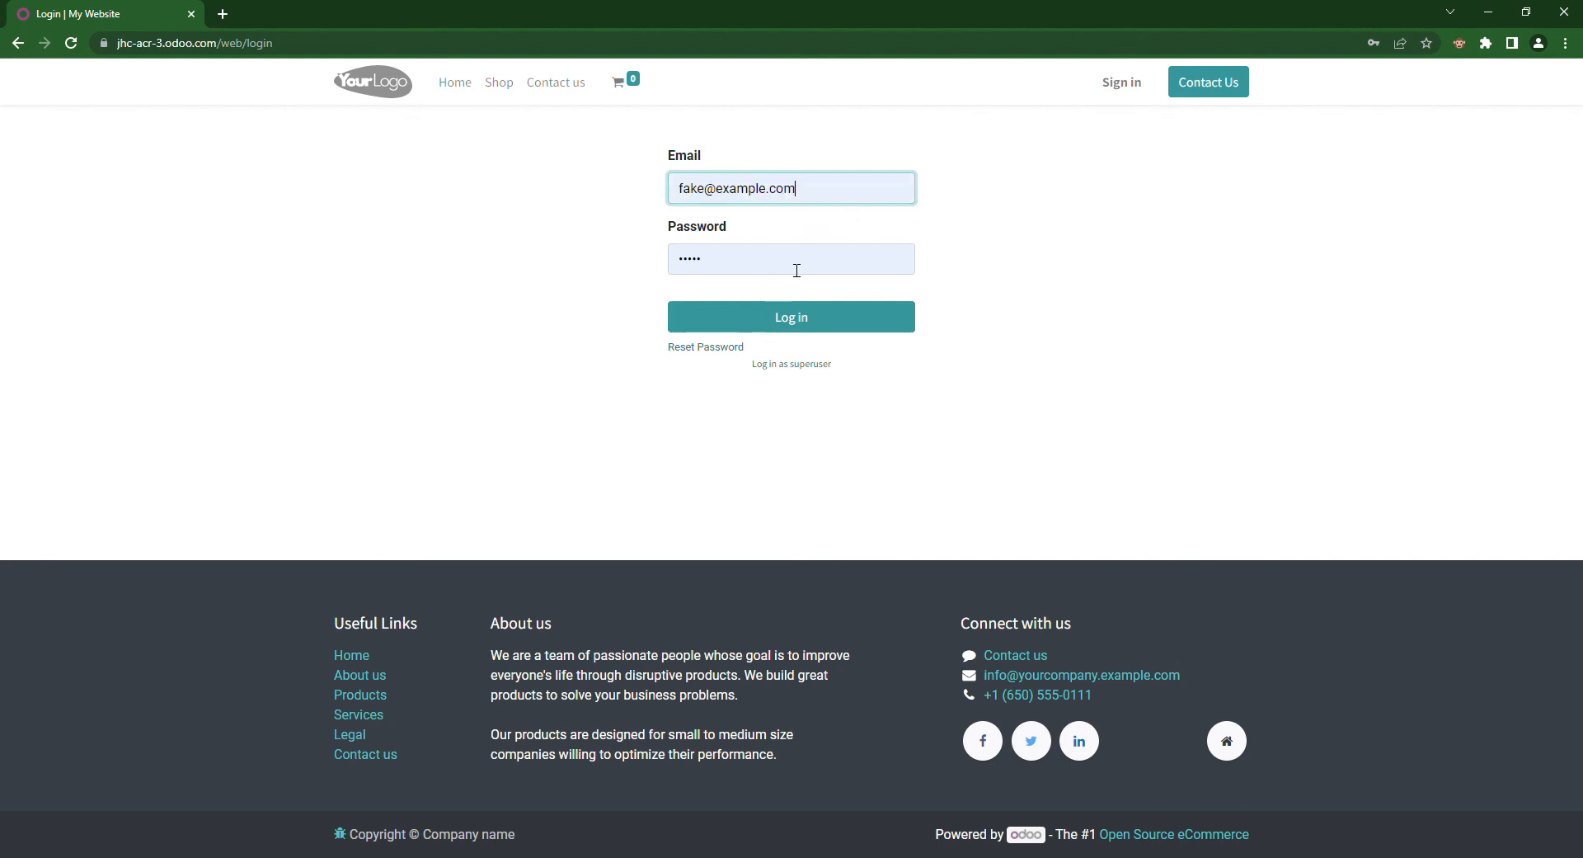
{"action": "left_click", "coordinate": [795, 271]}
{"action": "left_click", "coordinate": [858, 323]}
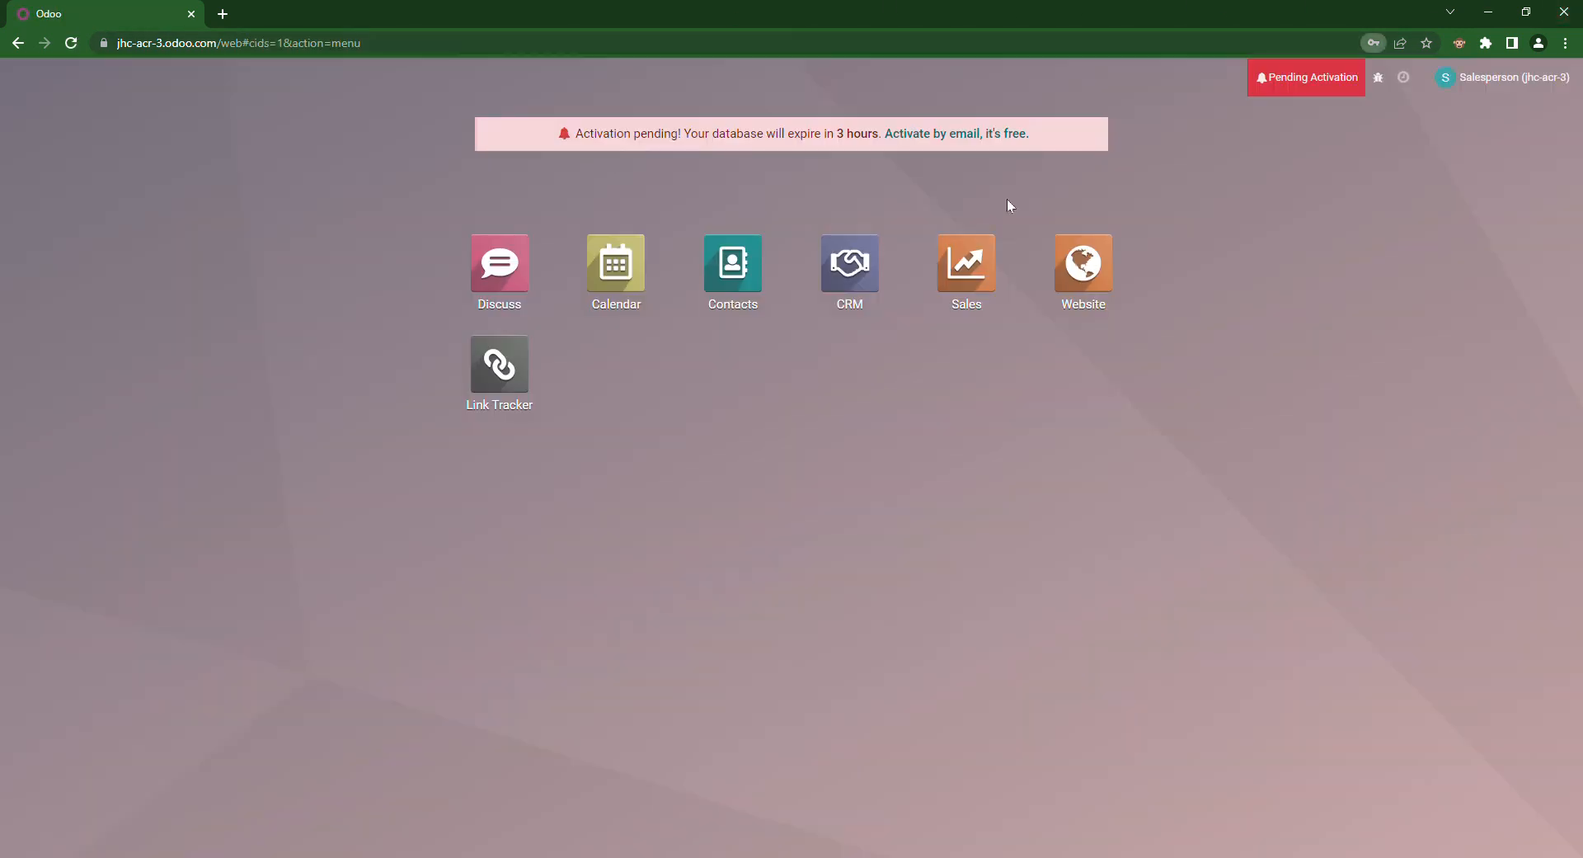
Step: Open Contacts as the Salesperson user and show the 9 visible, non-vendor contacts in list view
{"action": "left_click", "coordinate": [732, 241]}
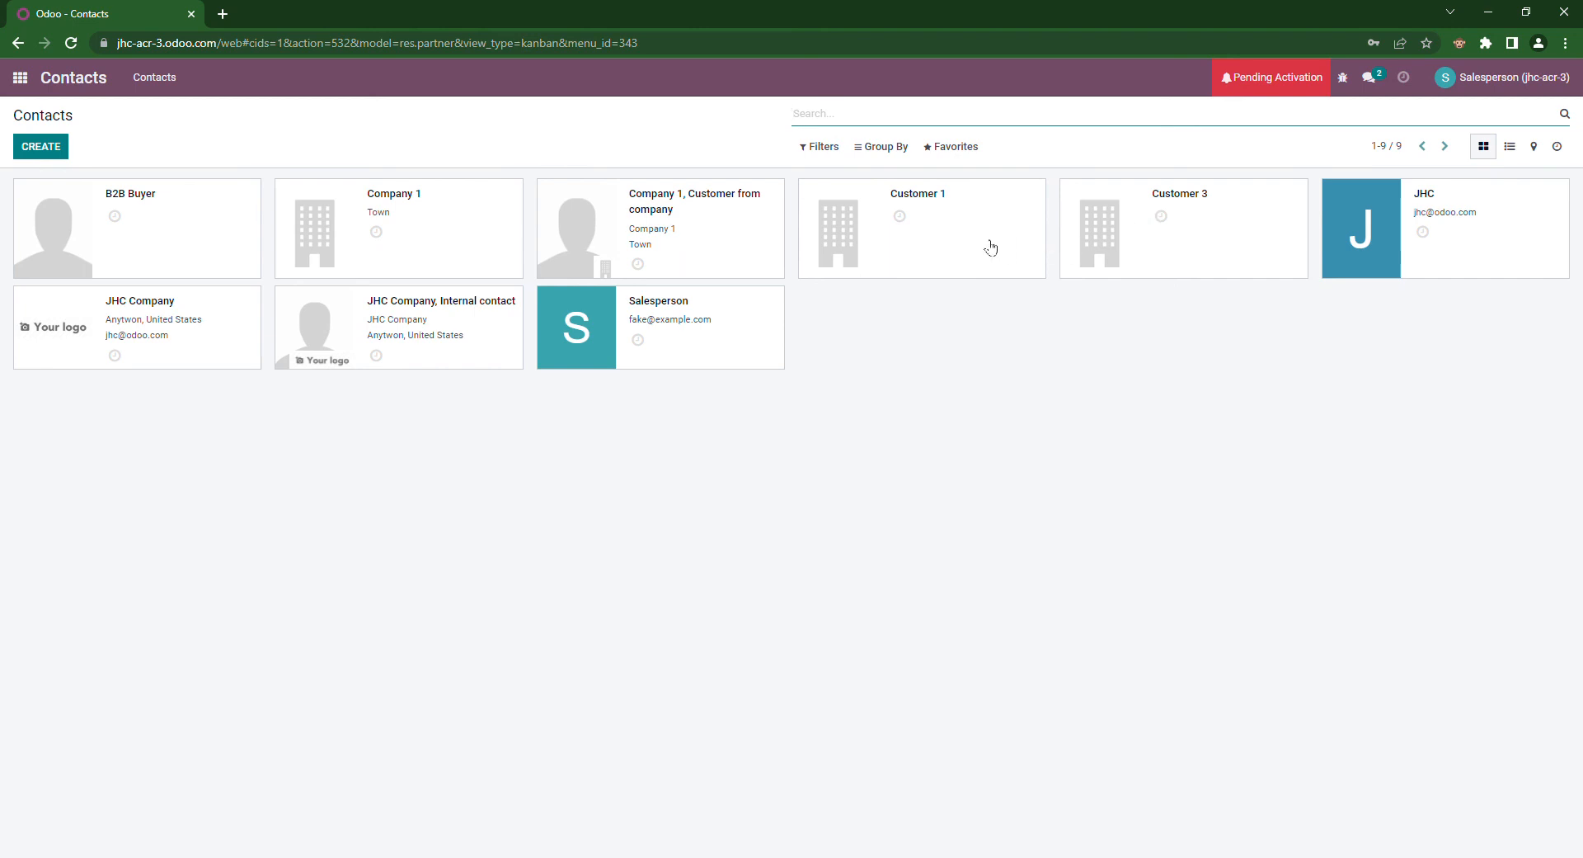
{"action": "left_click", "coordinate": [1513, 155]}
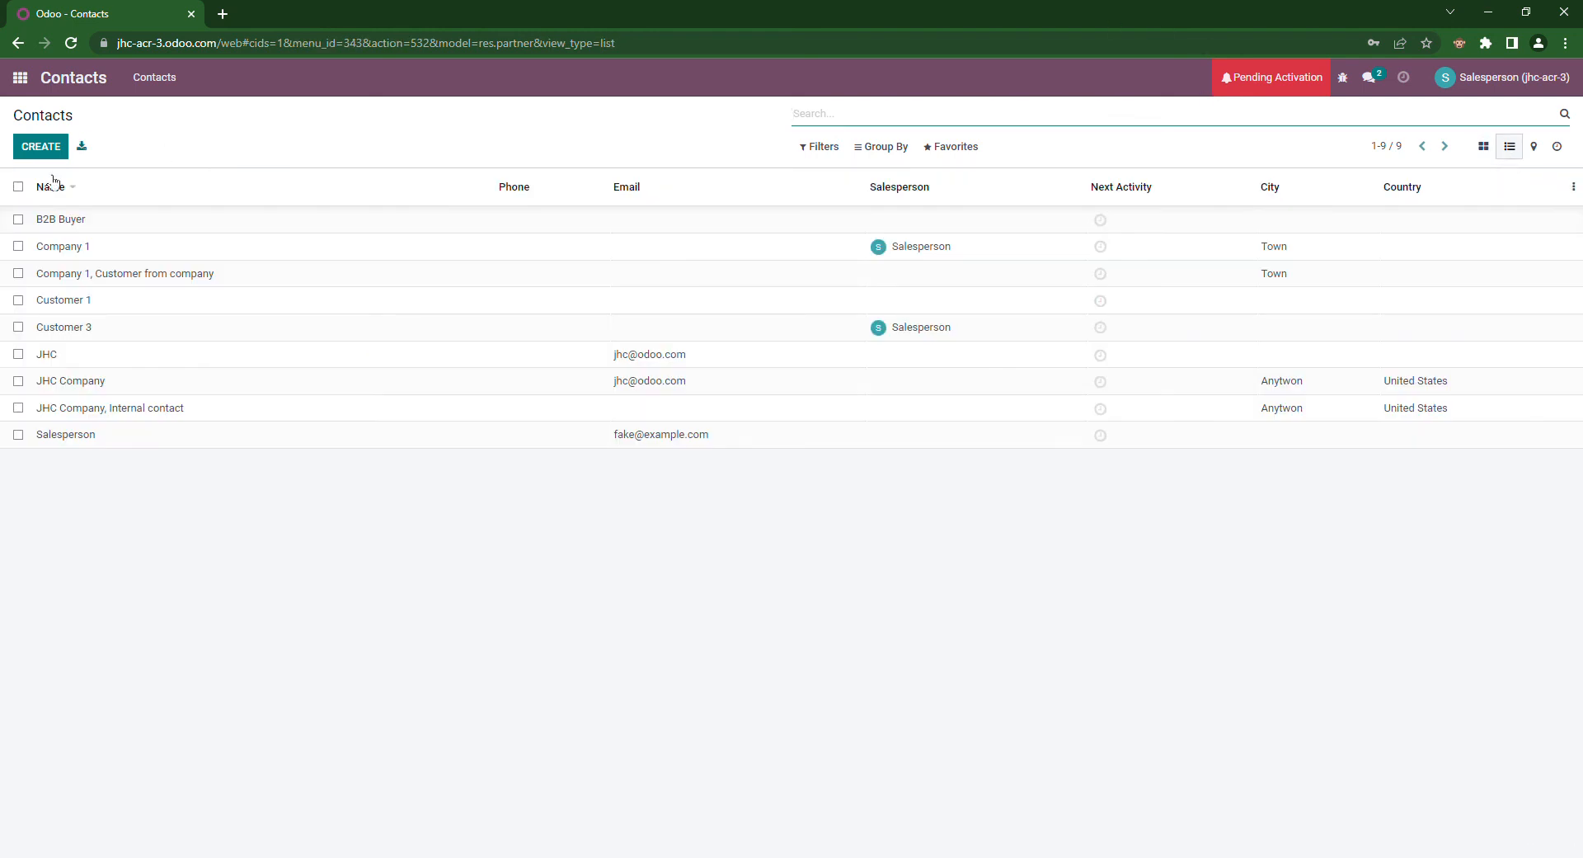